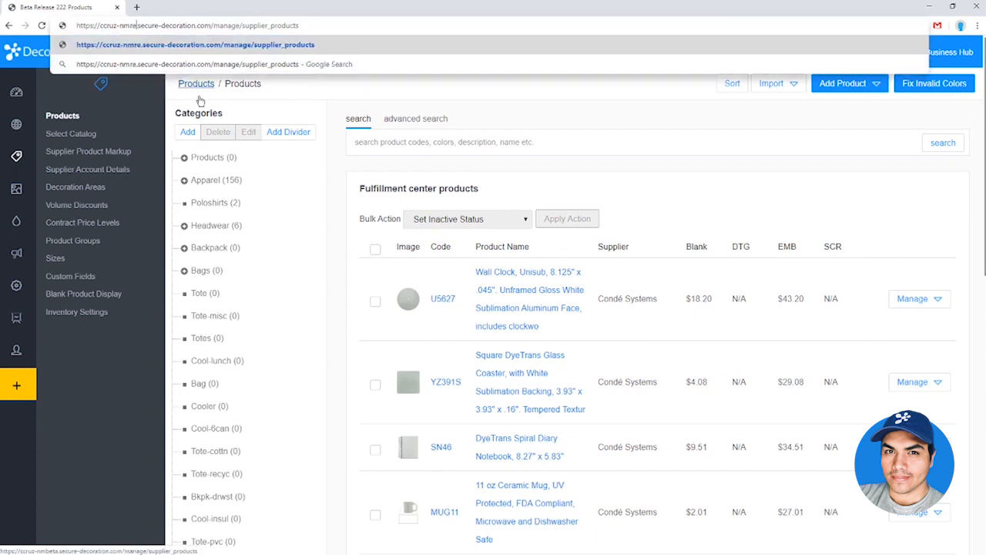
# Load the release site's supplier products page, log in, and open the supplier catalog selection
pyautogui.press('Return')
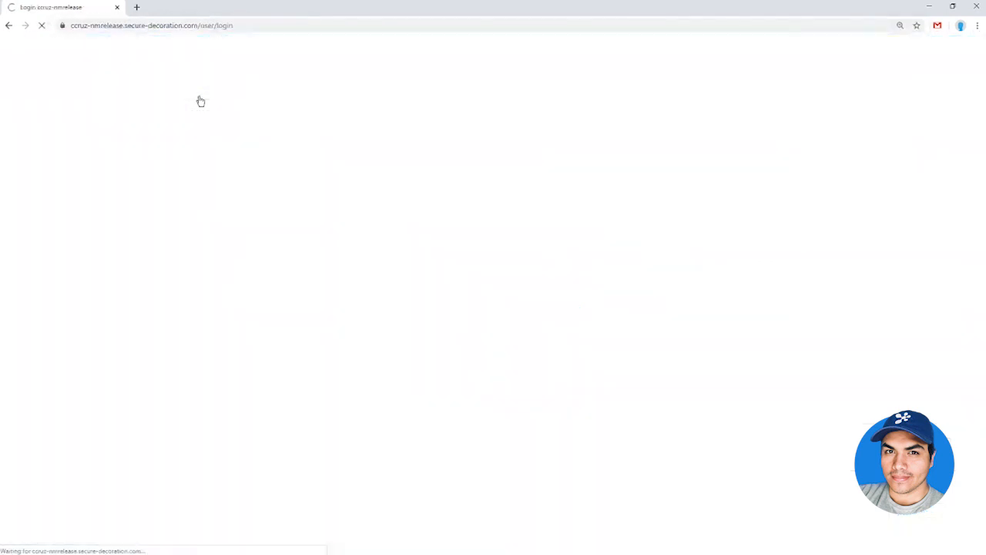
pyautogui.click(176, 270)
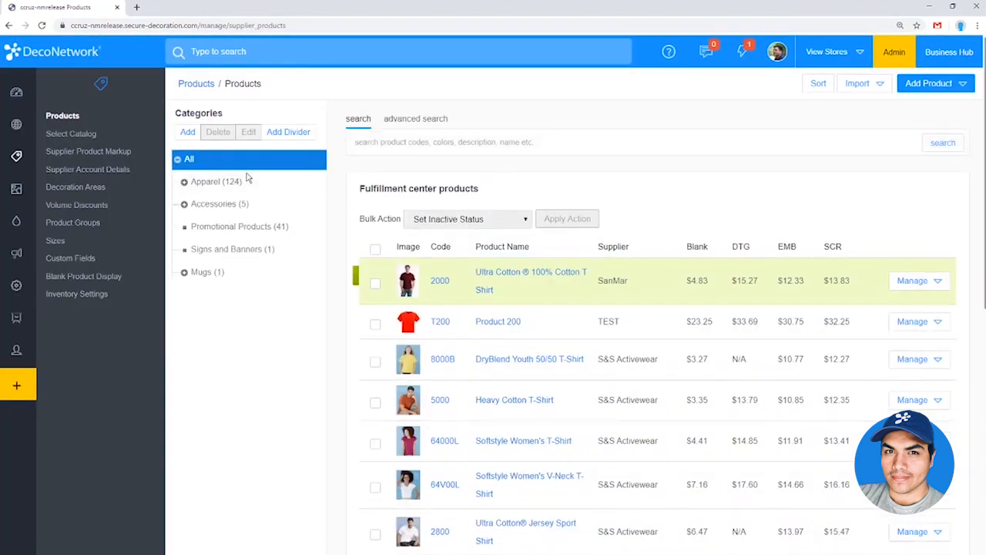
pyautogui.click(82, 136)
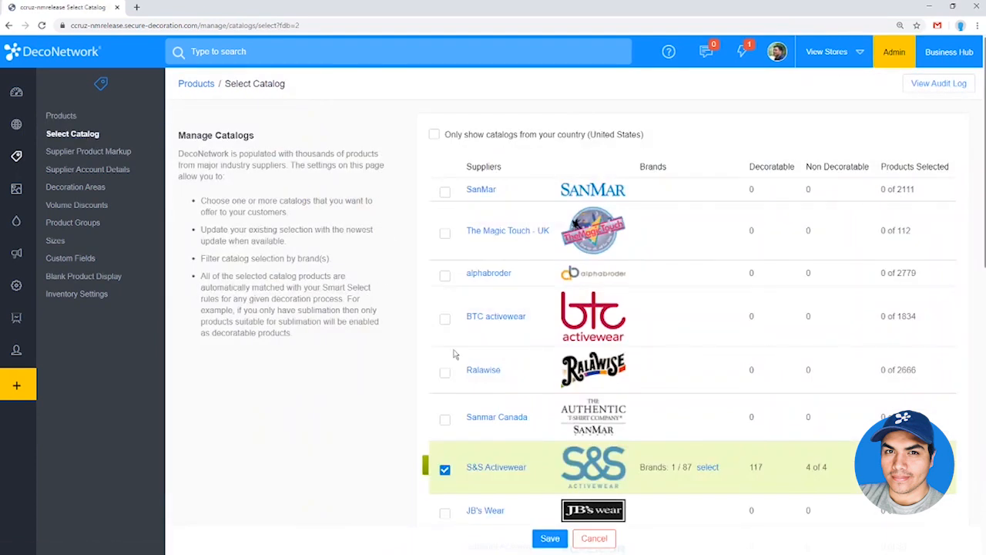
# Deselect the S&S Activewear, TEST and Condé Systems supplier catalogs
pyautogui.click(445, 469)
pyautogui.scroll(-3, 462, 466)
pyautogui.scroll(-2, 465, 463)
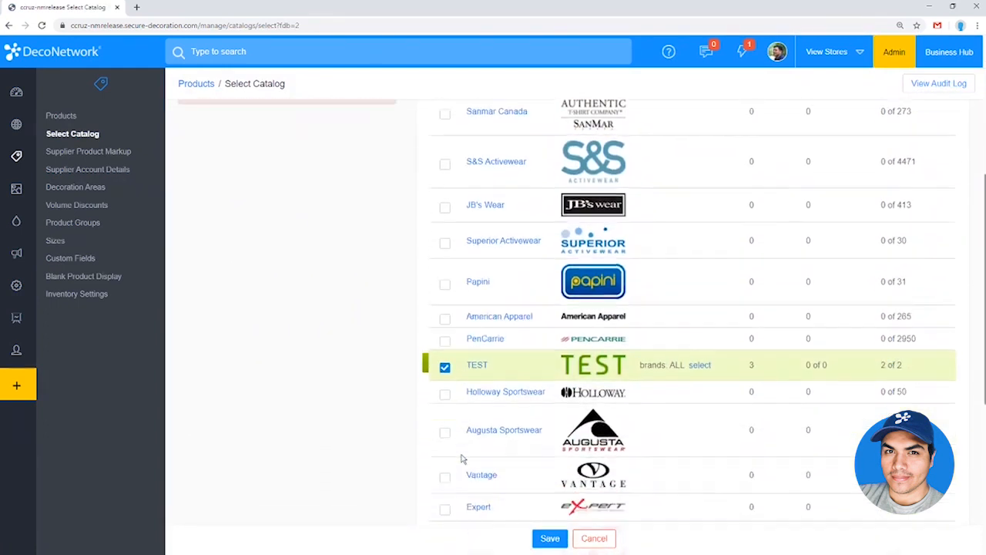
pyautogui.click(445, 310)
pyautogui.scroll(-3, 445, 391)
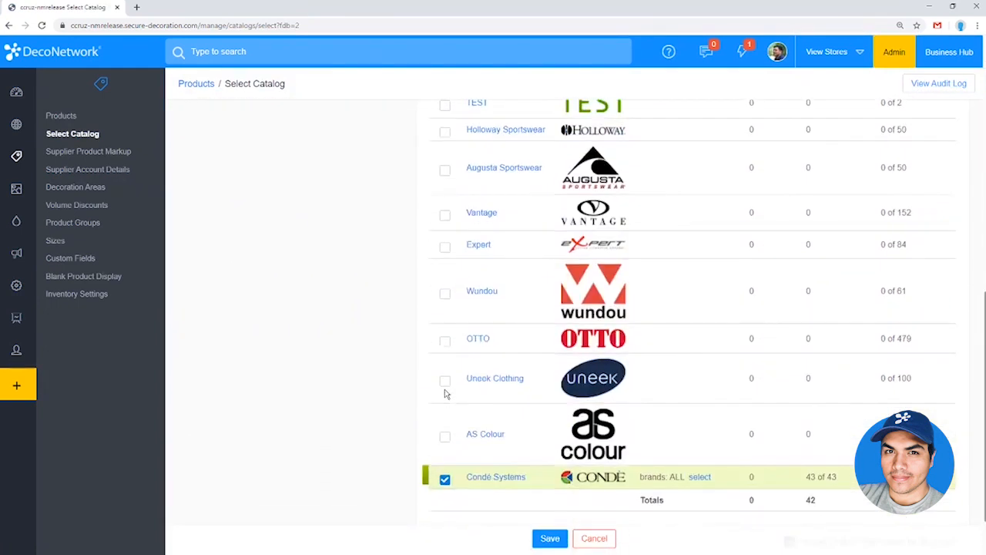
pyautogui.click(444, 475)
pyautogui.scroll(6, 462, 439)
pyautogui.scroll(2, 471, 427)
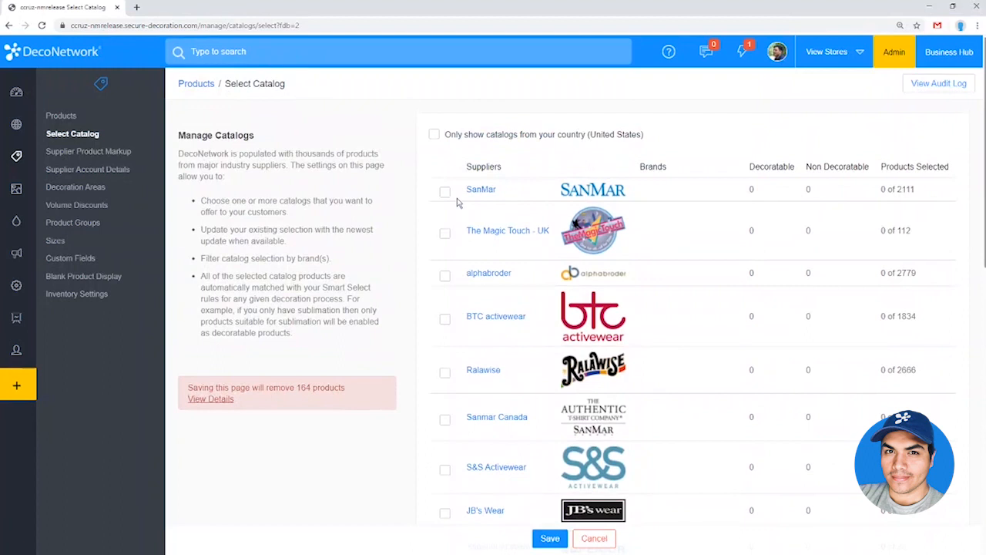
# Select the SanMar and alphabroder catalogs with all brands and save the catalog selection
pyautogui.click(444, 191)
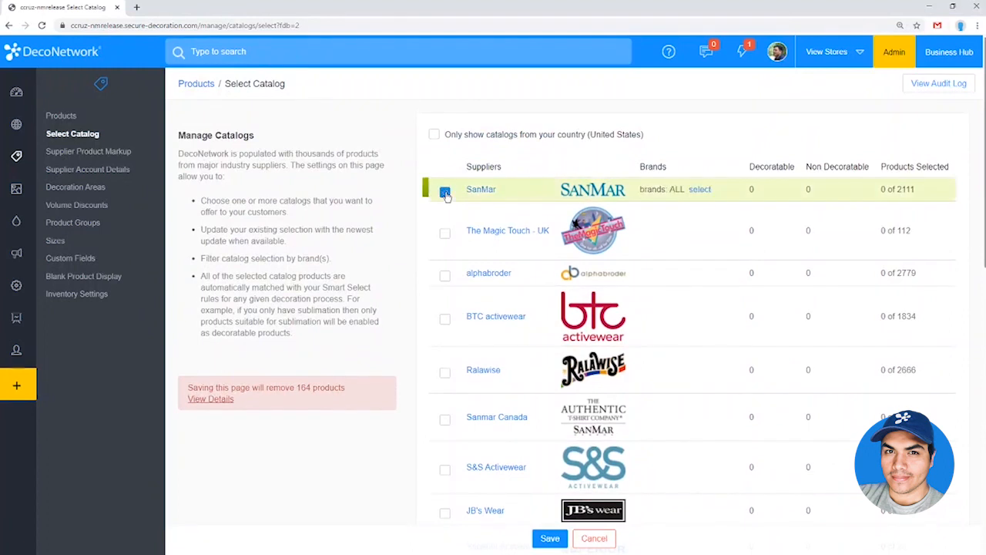
pyautogui.click(444, 276)
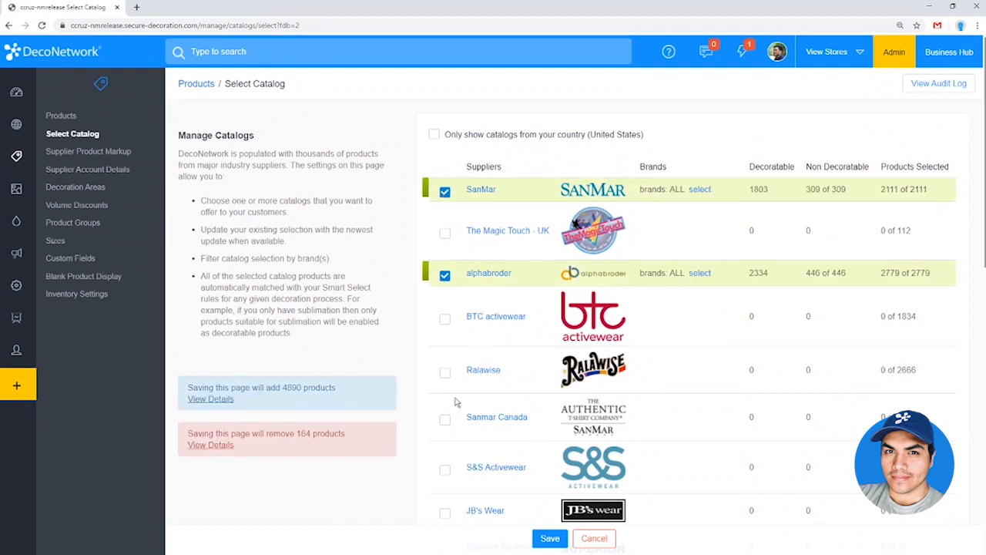
pyautogui.click(546, 539)
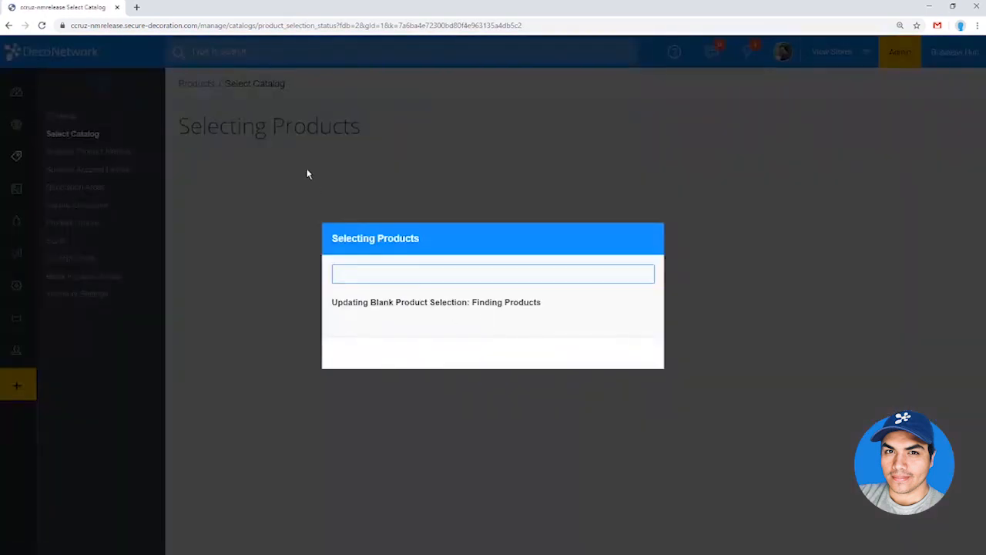
# Open the same site's /manage/supplier_products page in a second browser tab while the product selection runs
pyautogui.click(213, 26)
pyautogui.moveTo(228, 27); pyautogui.dragTo(40, 16)
pyautogui.hotkey('ctrl', 'c')
pyautogui.click(140, 10)
pyautogui.hotkey('ctrl', 'v')
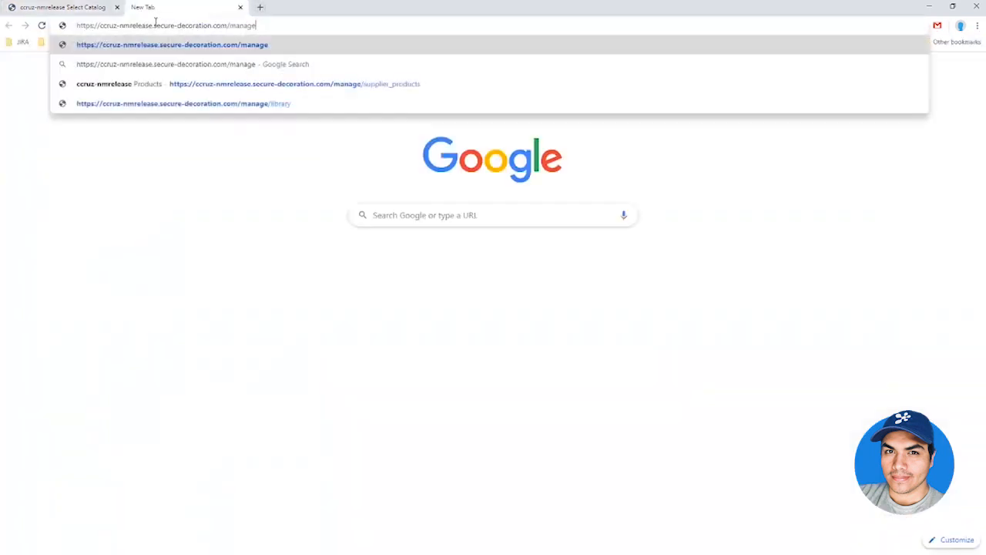
pyautogui.write('/supplie')
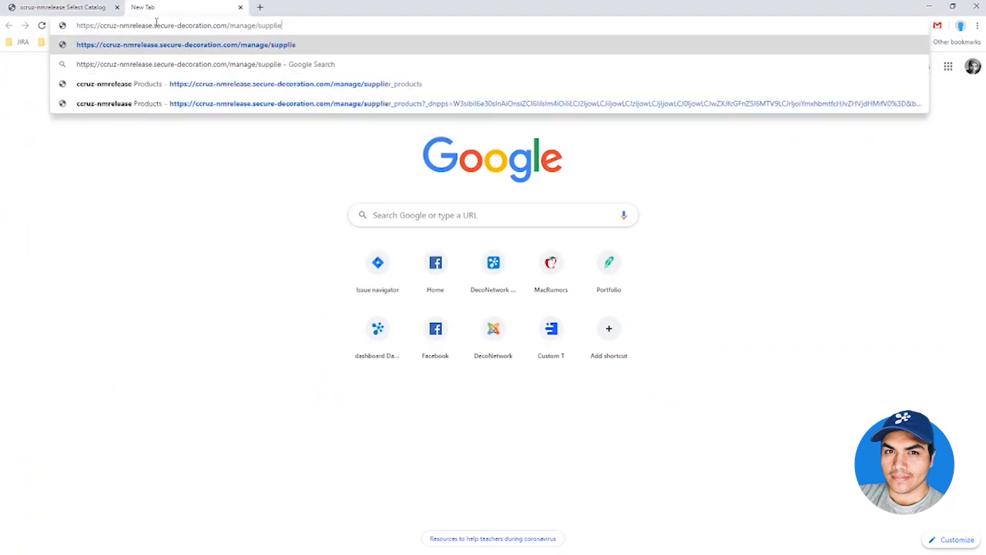
pyautogui.press('Down')
pyautogui.press('Down')
pyautogui.press('Return')
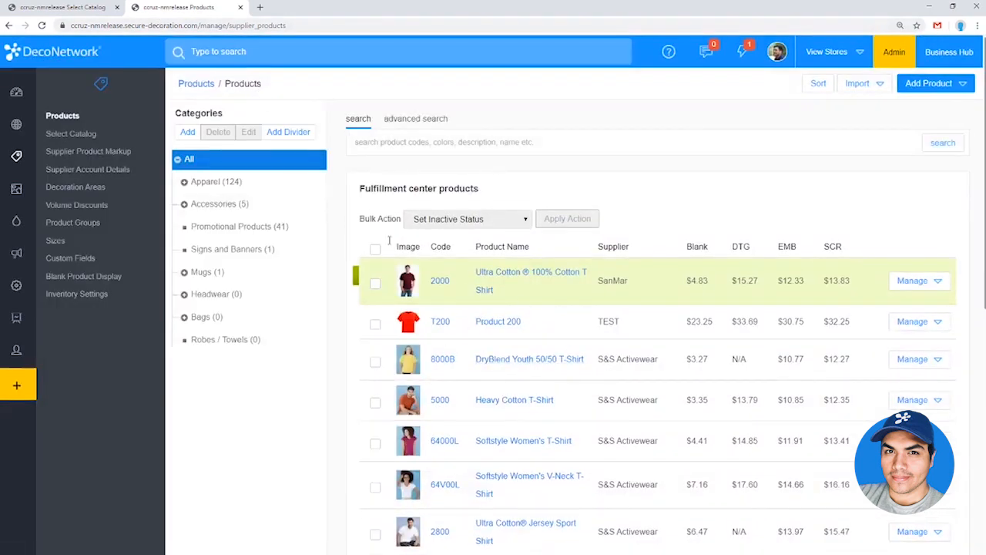
# Check the progress of the product selection update and return to the products page
pyautogui.click(89, 9)
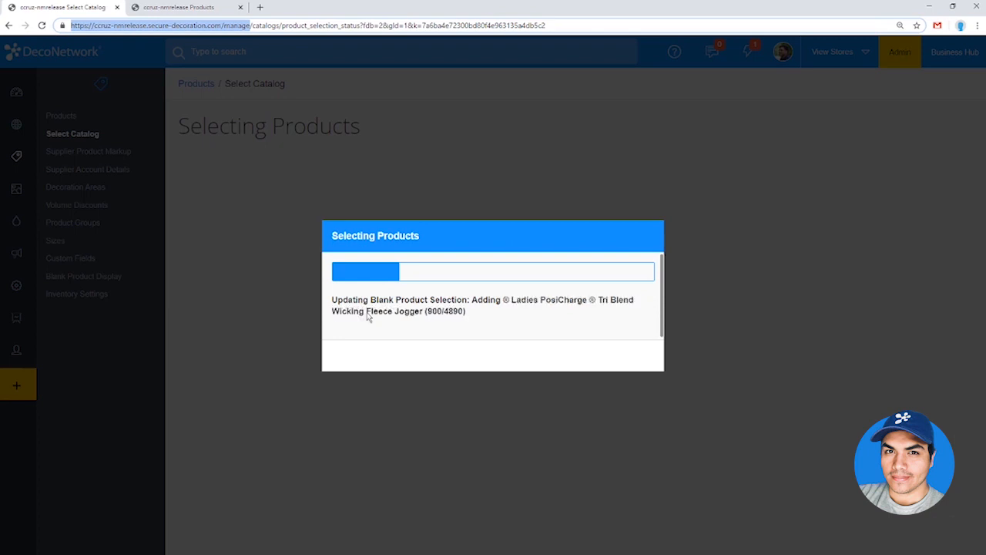
pyautogui.click(178, 7)
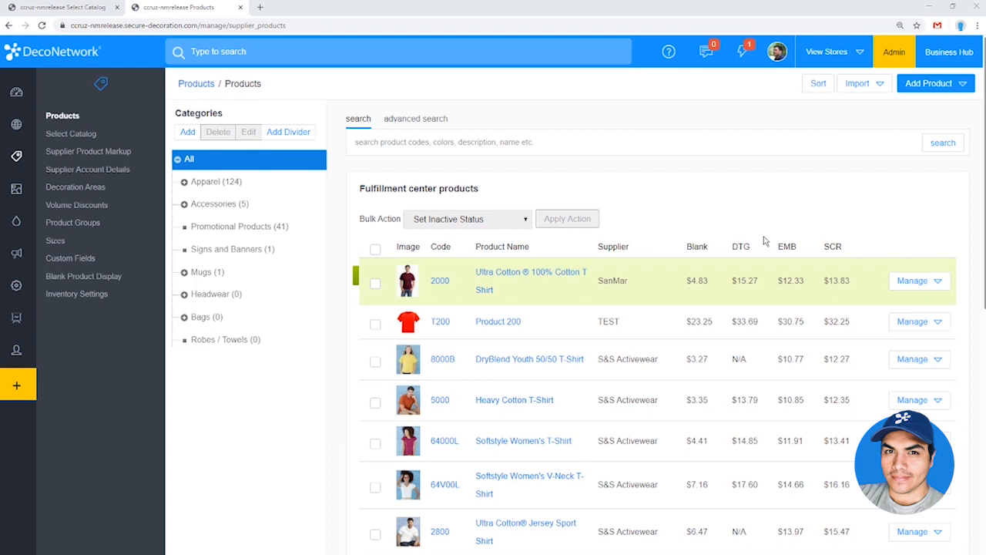
pyautogui.click(97, 6)
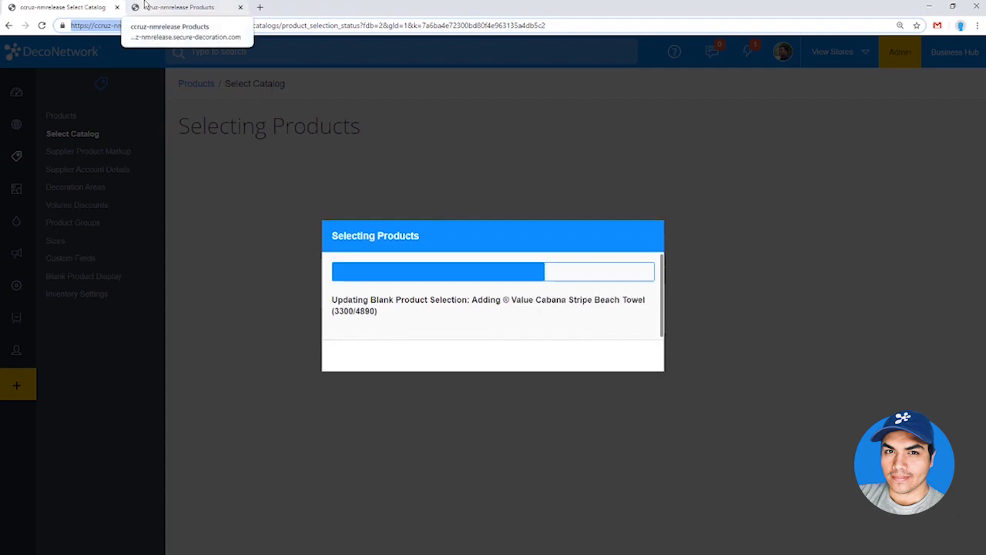
pyautogui.click(171, 6)
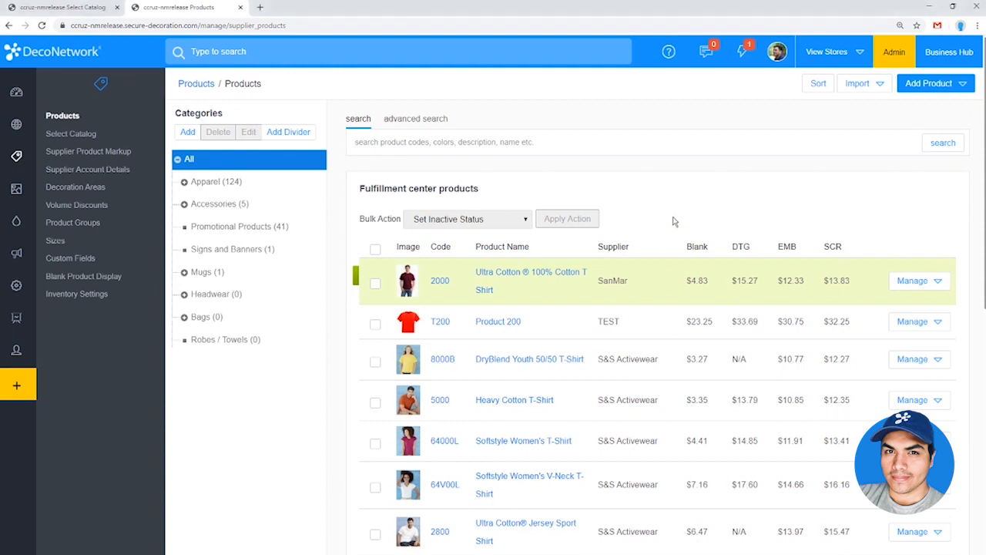
# In the product groups, make Apparel only available in Business Hub and save the group
pyautogui.click(100, 222)
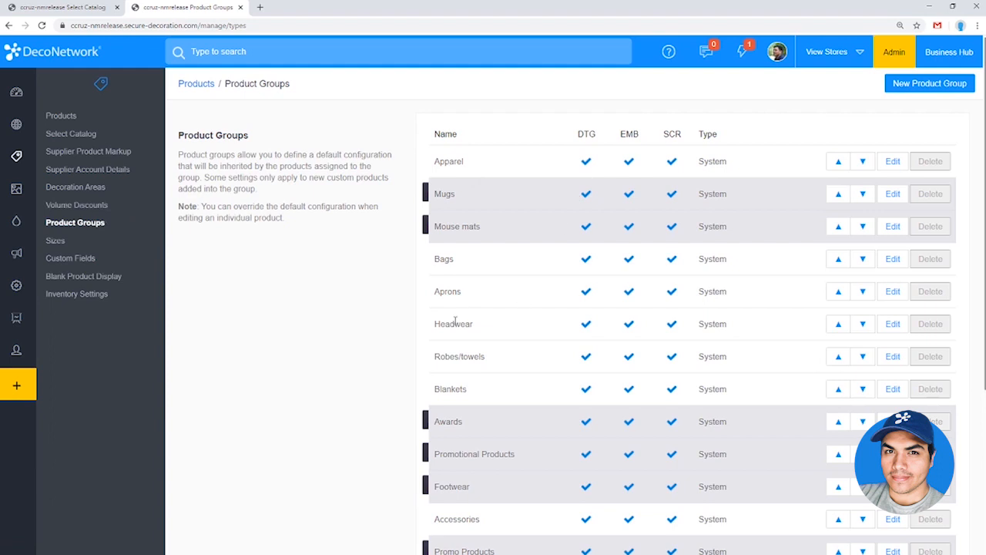
pyautogui.scroll(-3, 473, 331)
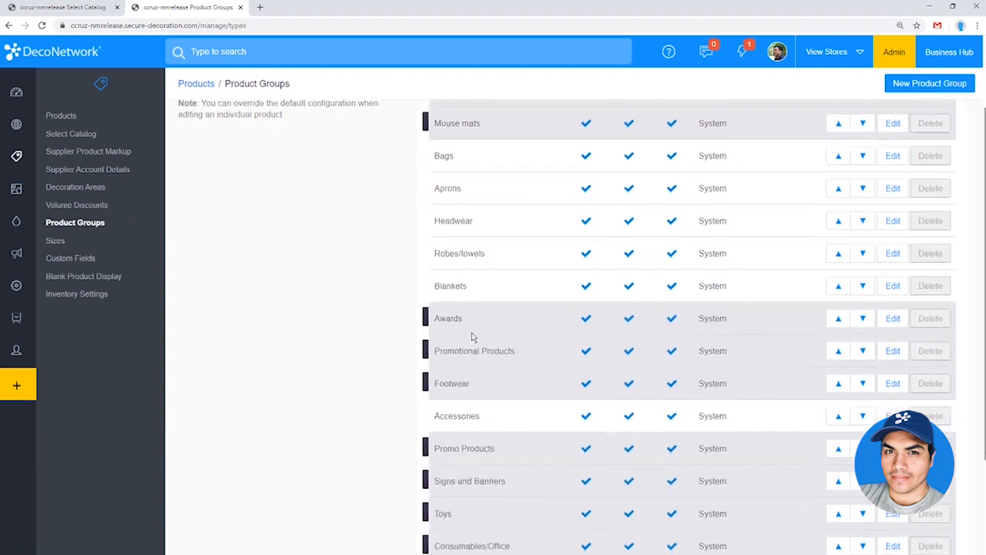
pyautogui.scroll(3, 544, 293)
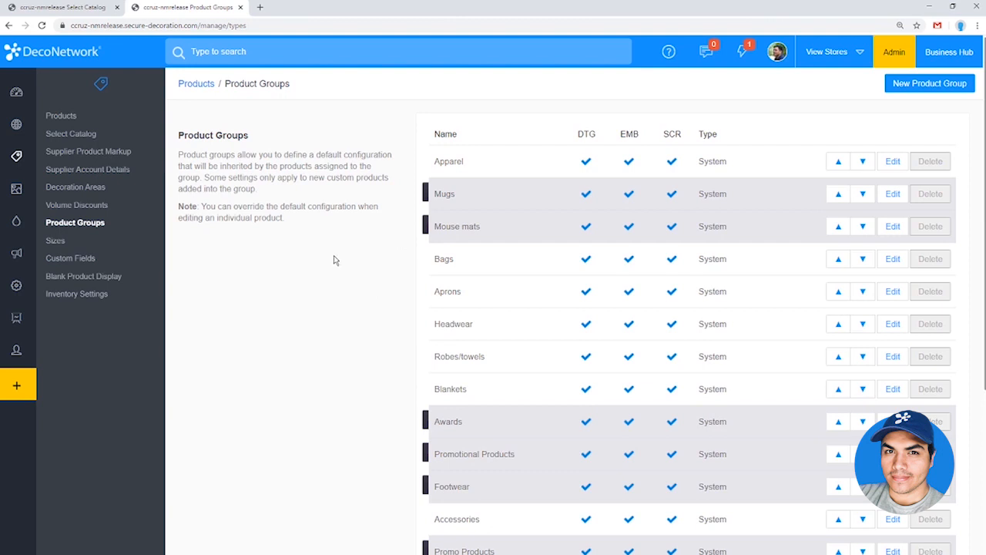
pyautogui.click(892, 162)
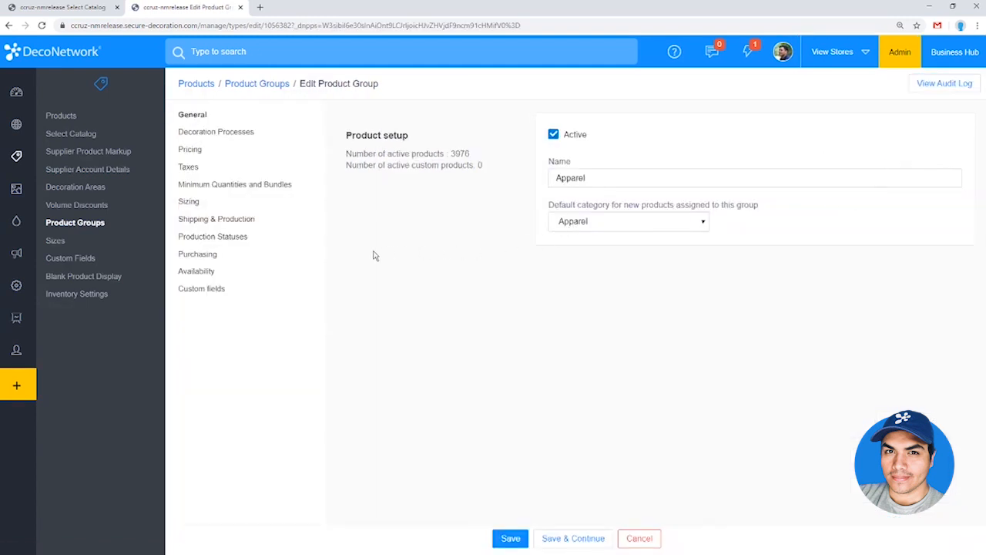
pyautogui.click(238, 277)
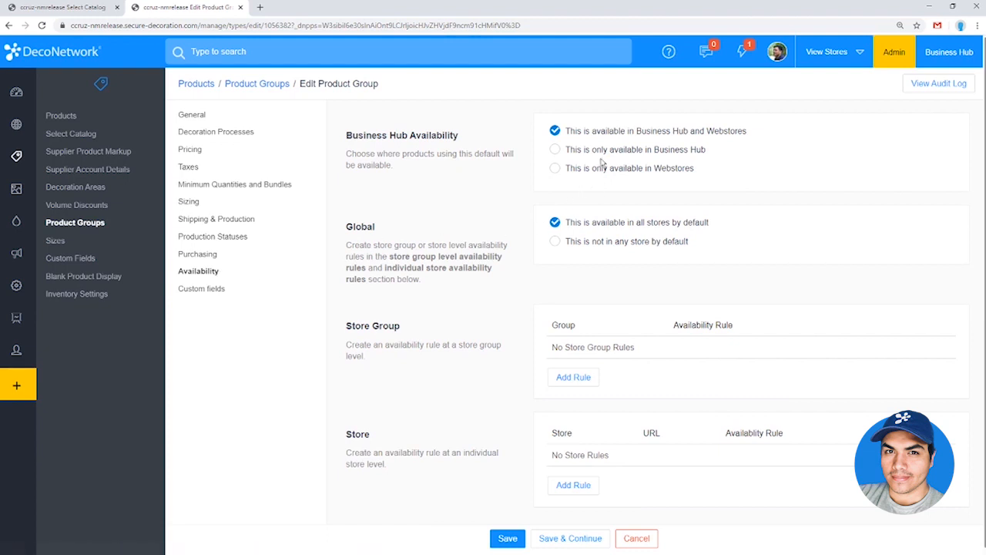
pyautogui.moveTo(348, 135); pyautogui.dragTo(459, 137)
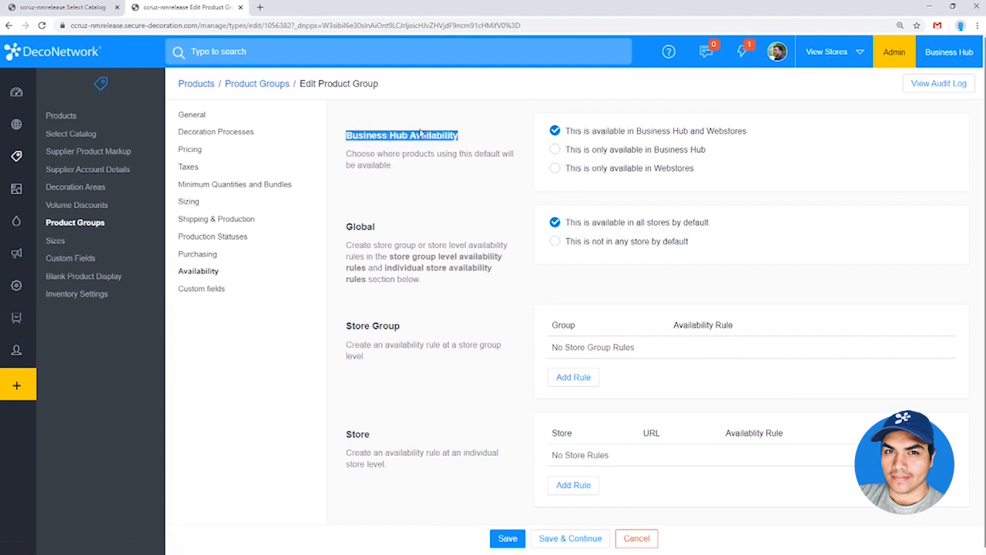
pyautogui.click(595, 153)
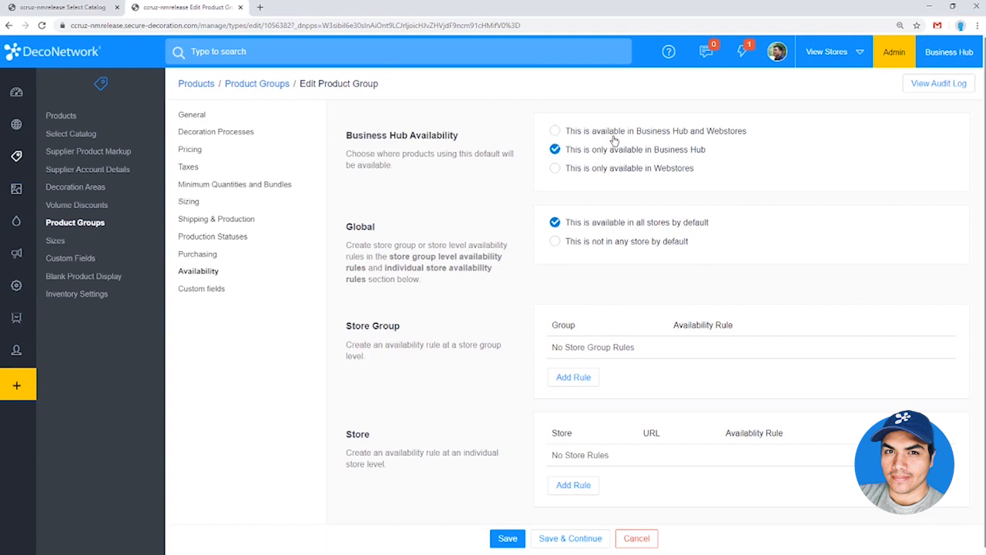
pyautogui.click(616, 135)
pyautogui.click(626, 149)
pyautogui.click(507, 538)
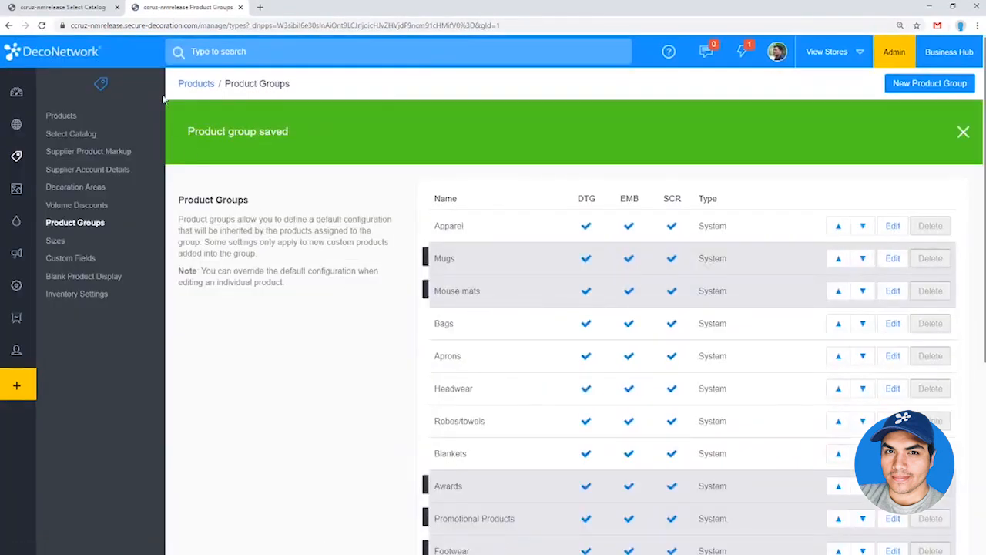
# Continue past the completed product selection and close its browser tab
pyautogui.click(72, 7)
pyautogui.click(482, 352)
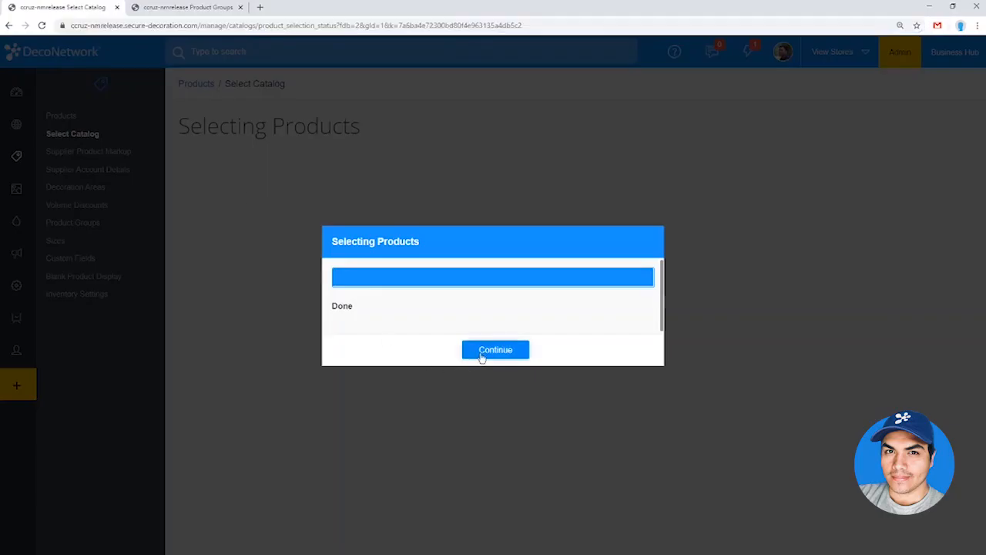
pyautogui.click(118, 7)
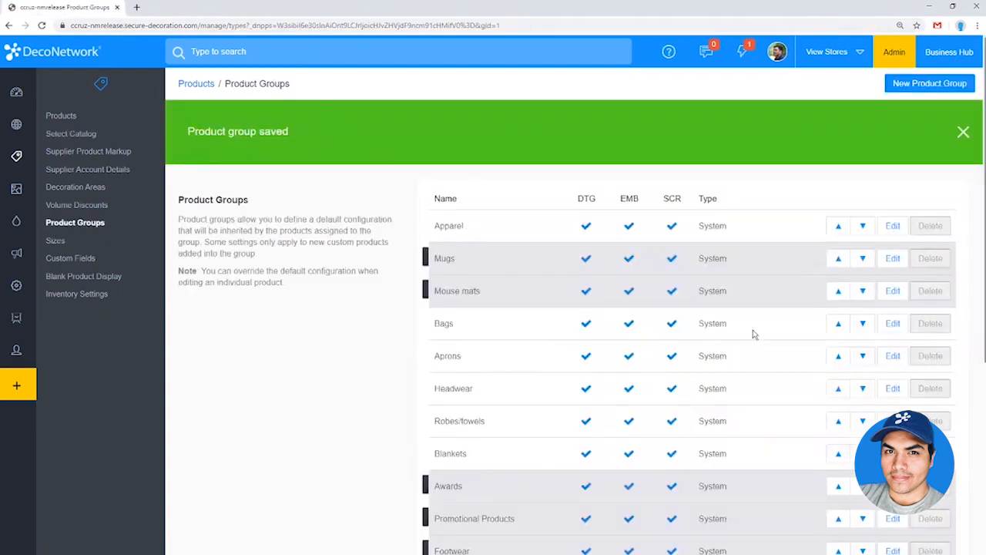
# Make the Headwear product group only available in Business Hub and save it
pyautogui.click(893, 389)
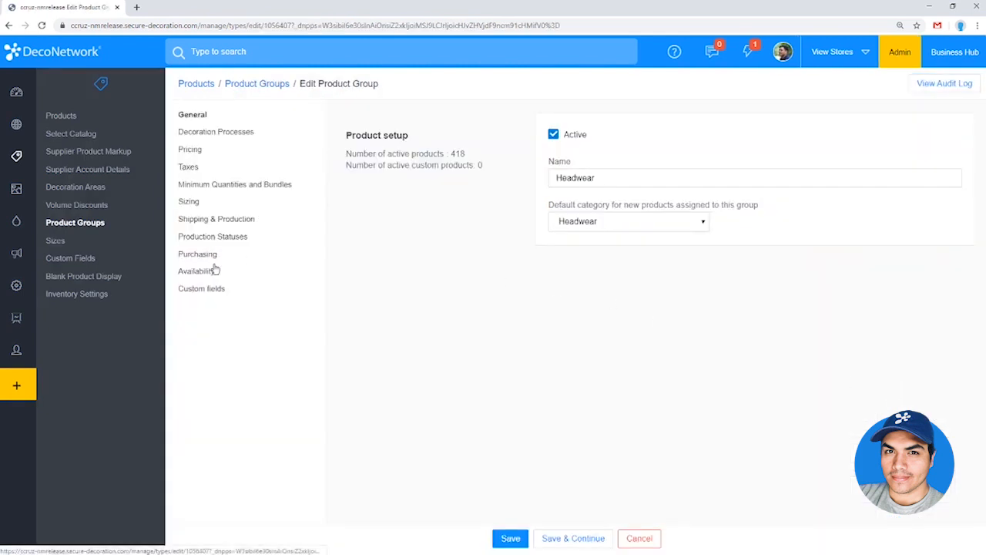
pyautogui.click(215, 271)
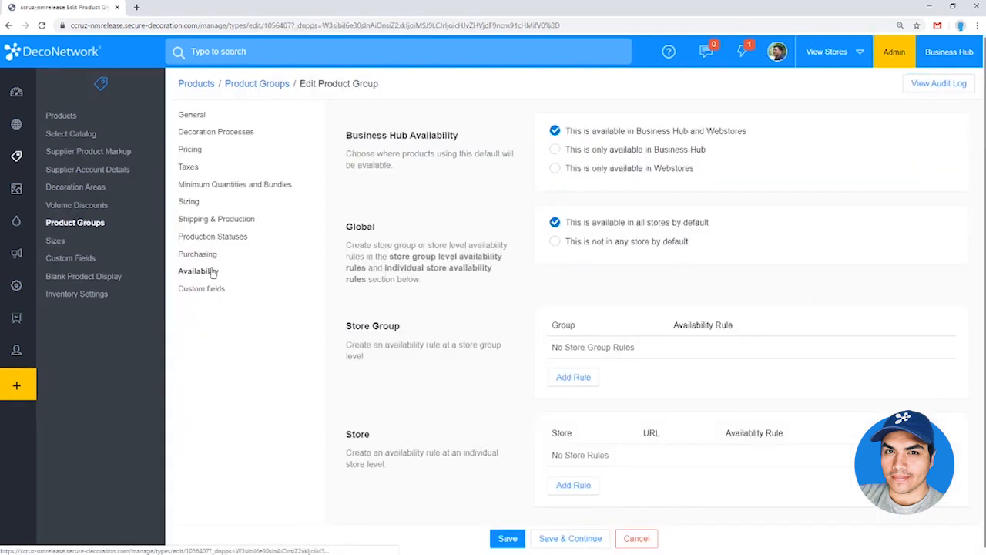
pyautogui.click(590, 150)
pyautogui.click(506, 540)
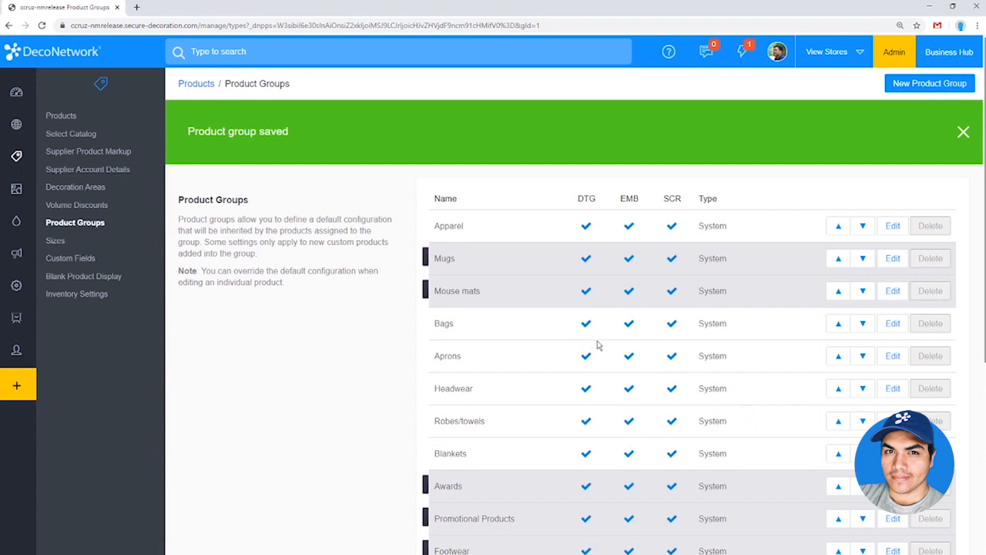
# Make the Accessories product group only available in Business Hub and save it
pyautogui.scroll(-2, 572, 442)
pyautogui.scroll(-2, 571, 442)
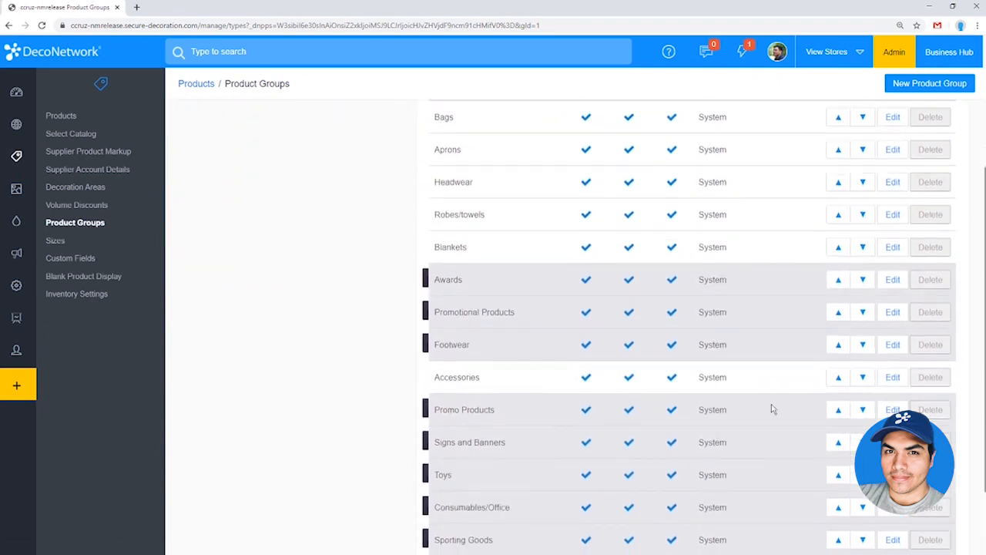
pyautogui.click(893, 377)
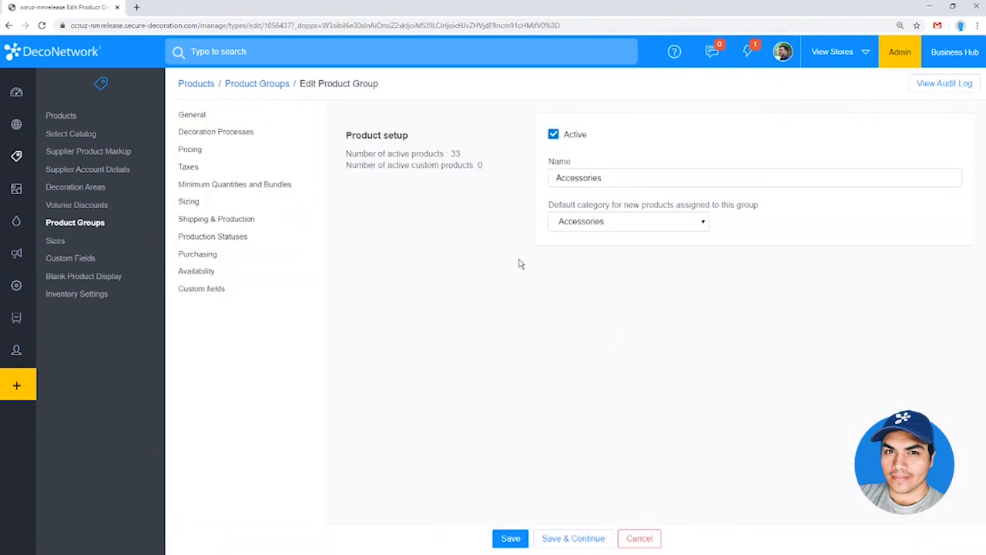
pyautogui.click(208, 273)
pyautogui.click(606, 156)
pyautogui.click(507, 538)
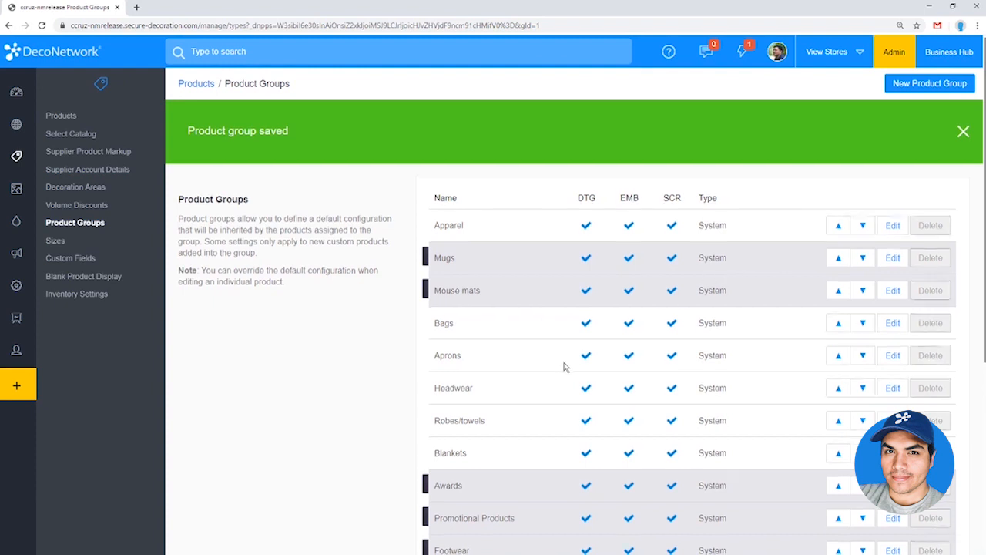
# Look through the whole product groups list to see which groups are active and which are disabled
pyautogui.scroll(-5, 568, 366)
pyautogui.scroll(2, 572, 334)
pyautogui.scroll(3, 570, 344)
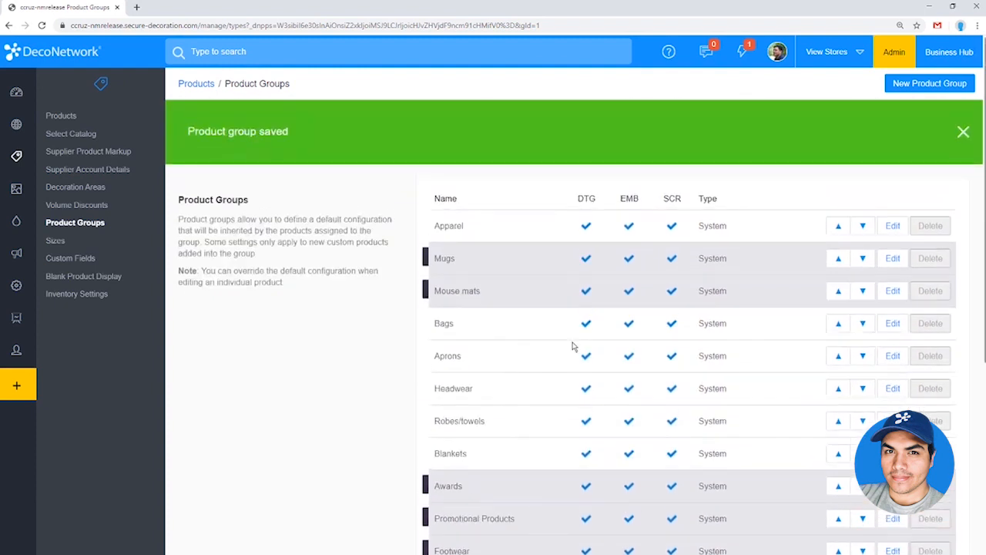
pyautogui.scroll(-2, 572, 347)
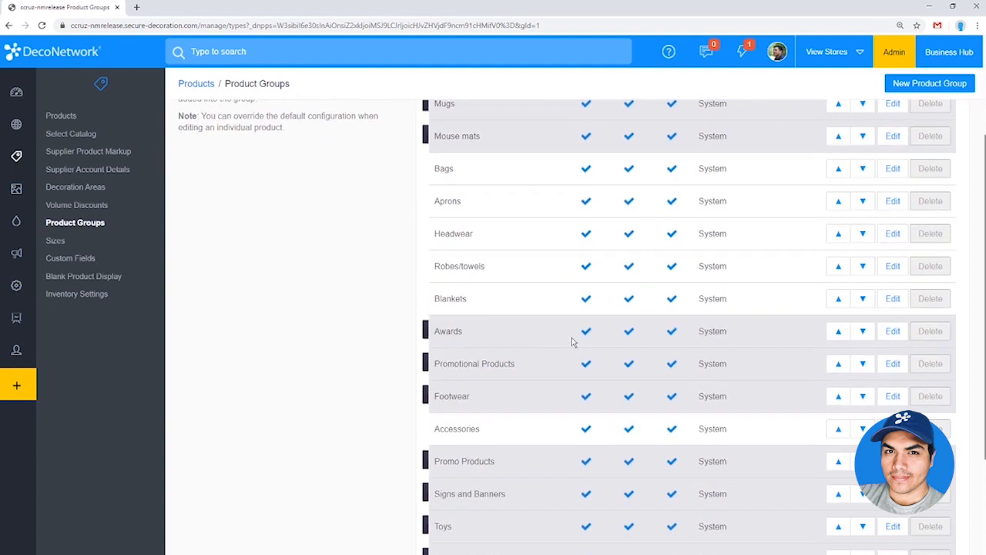
pyautogui.scroll(-2, 530, 340)
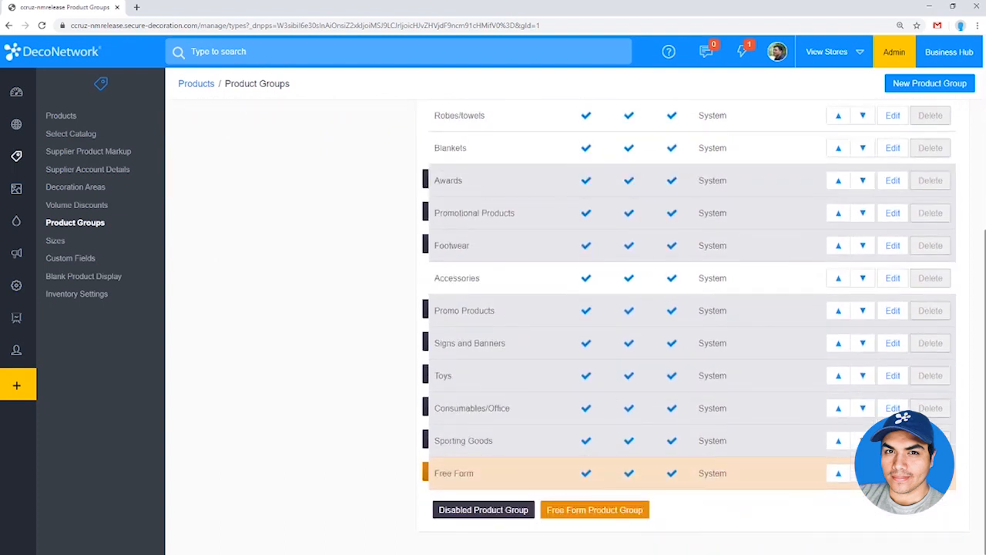
# Make the Bags product group only available in Business Hub and save it
pyautogui.moveTo(434, 471); pyautogui.dragTo(745, 479)
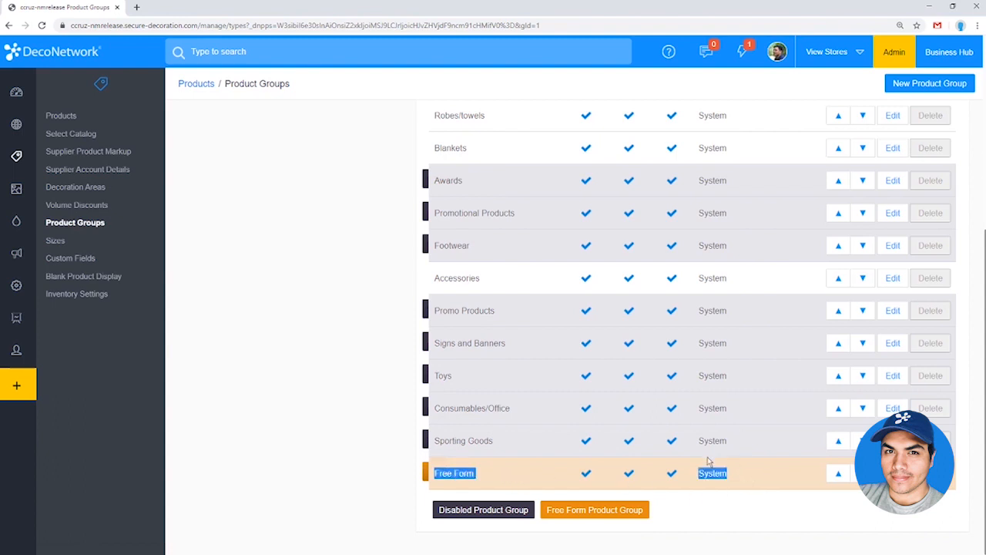
pyautogui.scroll(4, 406, 362)
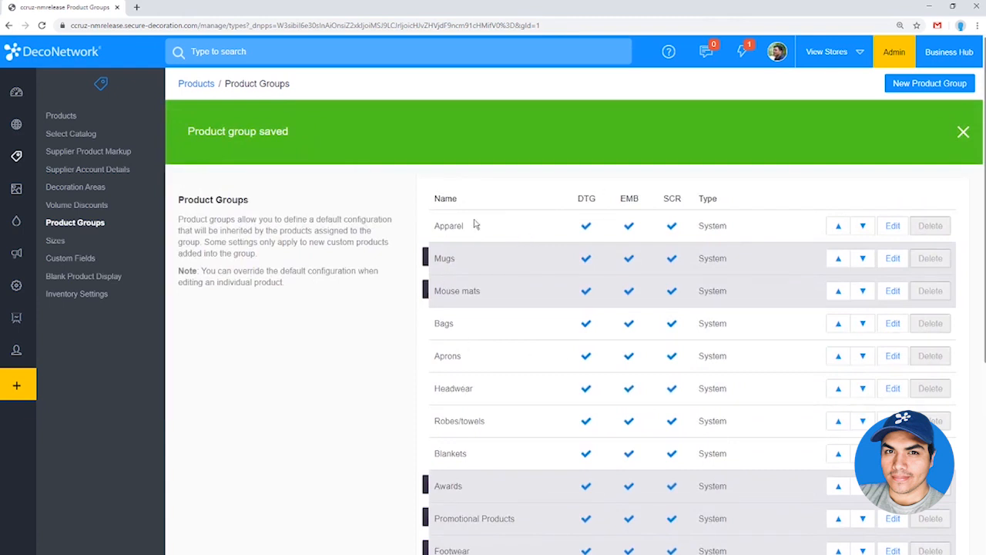
pyautogui.scroll(-3, 482, 456)
pyautogui.scroll(3, 493, 408)
pyautogui.click(892, 326)
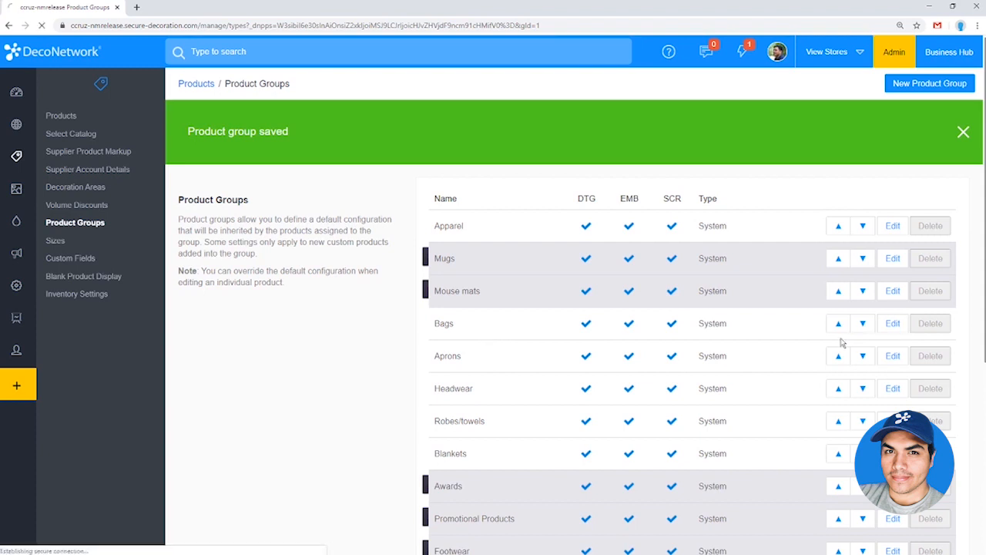
pyautogui.doubleClick(457, 153)
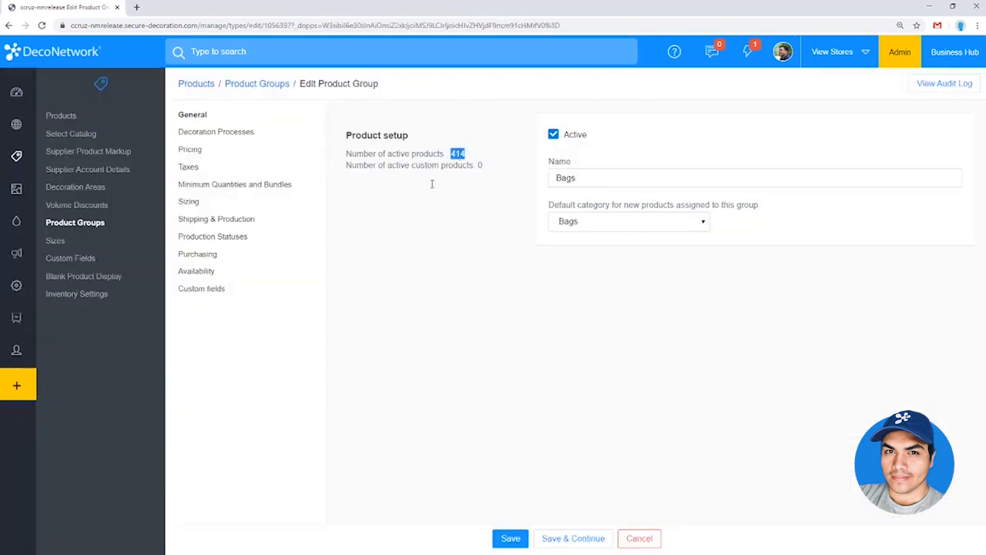
pyautogui.click(195, 271)
pyautogui.click(636, 149)
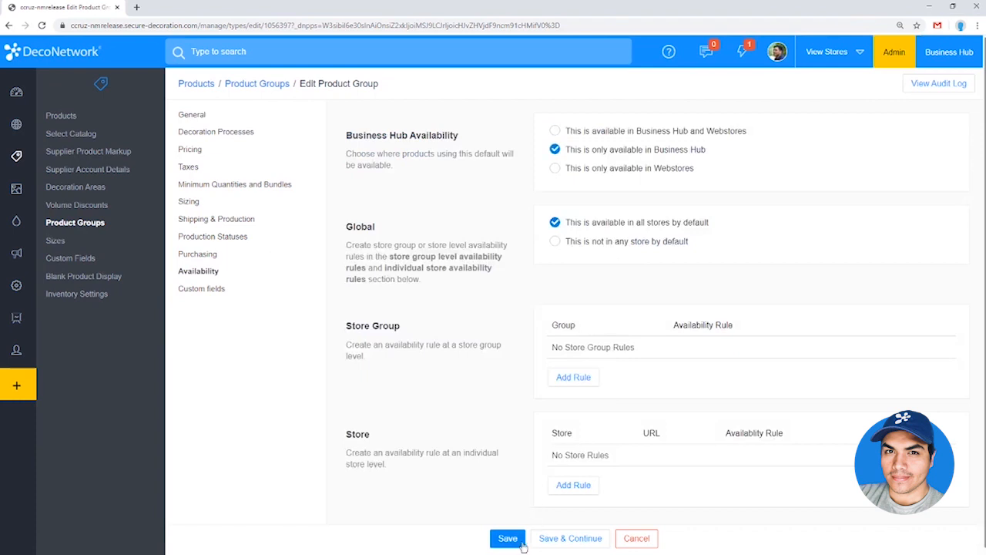
pyautogui.click(507, 538)
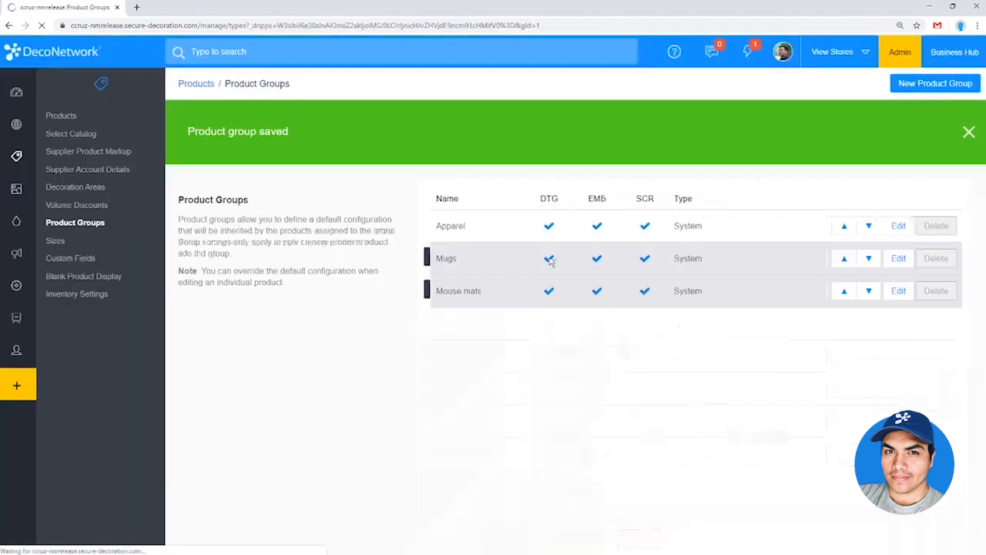
# Open the products list and check on several pages, including the last, which products are marked Business Hub only
pyautogui.click(61, 116)
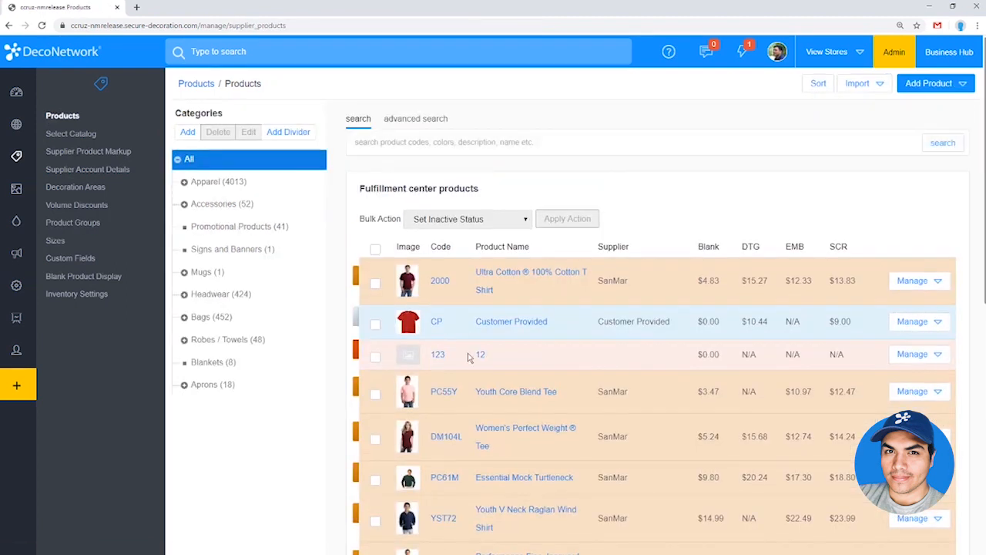
pyautogui.scroll(-3, 467, 362)
pyautogui.scroll(-3, 467, 362)
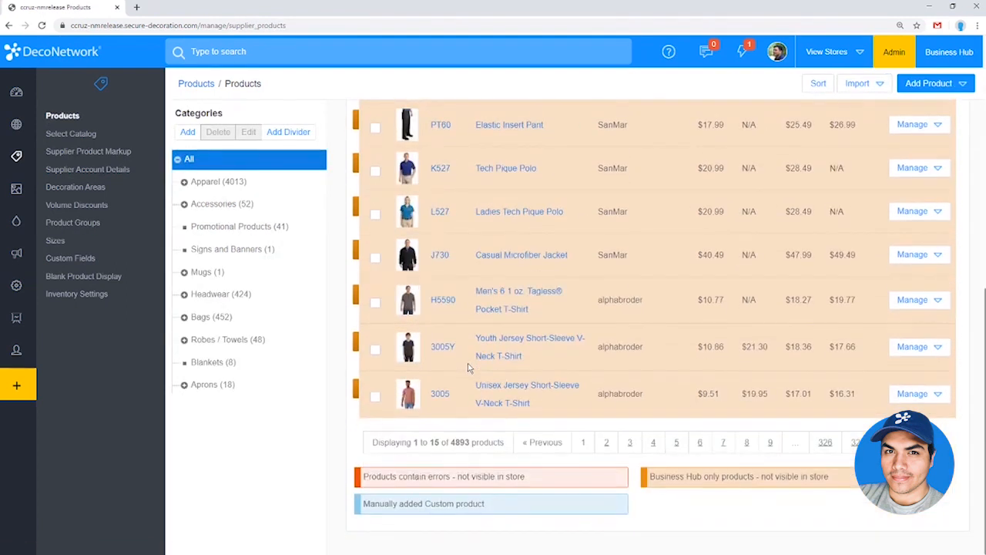
pyautogui.click(674, 443)
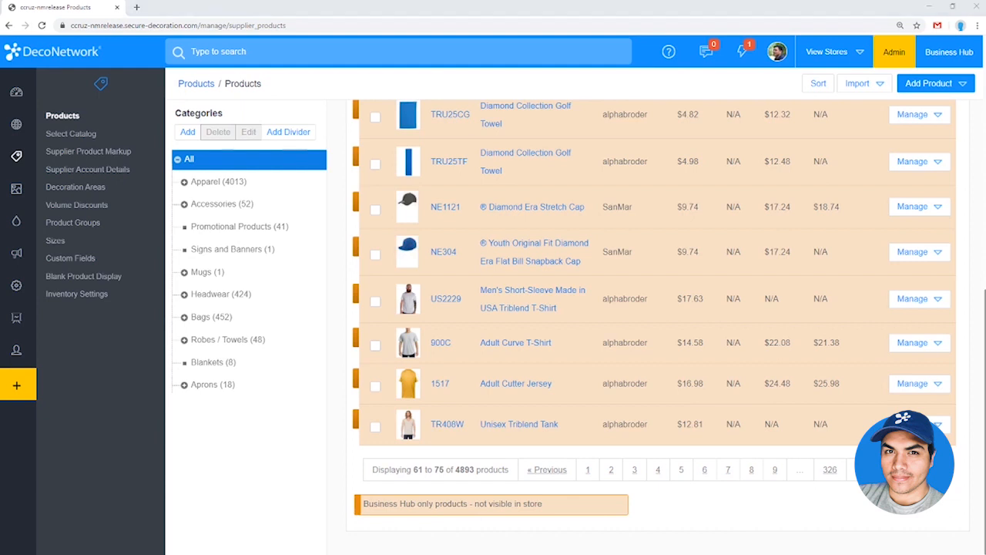
pyautogui.scroll(6, 436, 251)
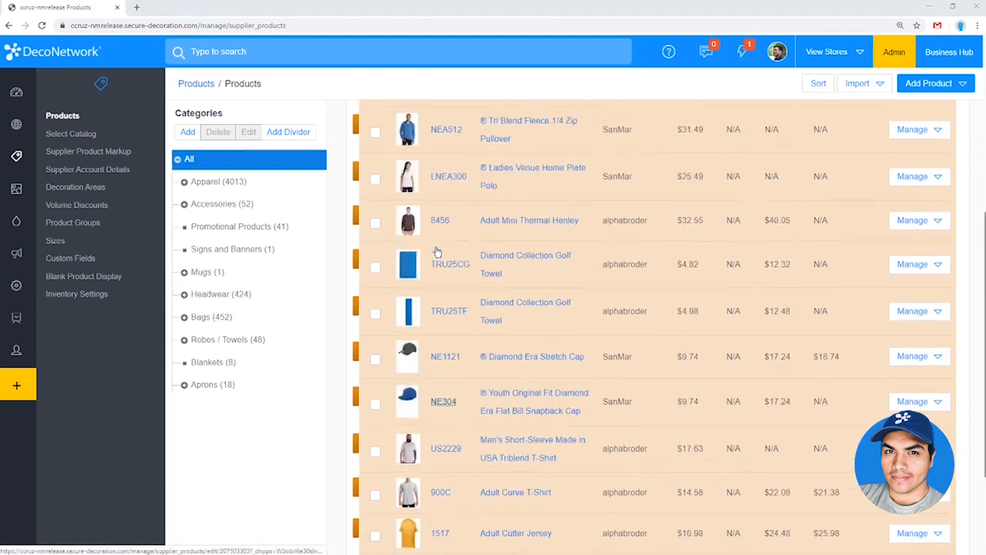
pyautogui.scroll(-10, 437, 251)
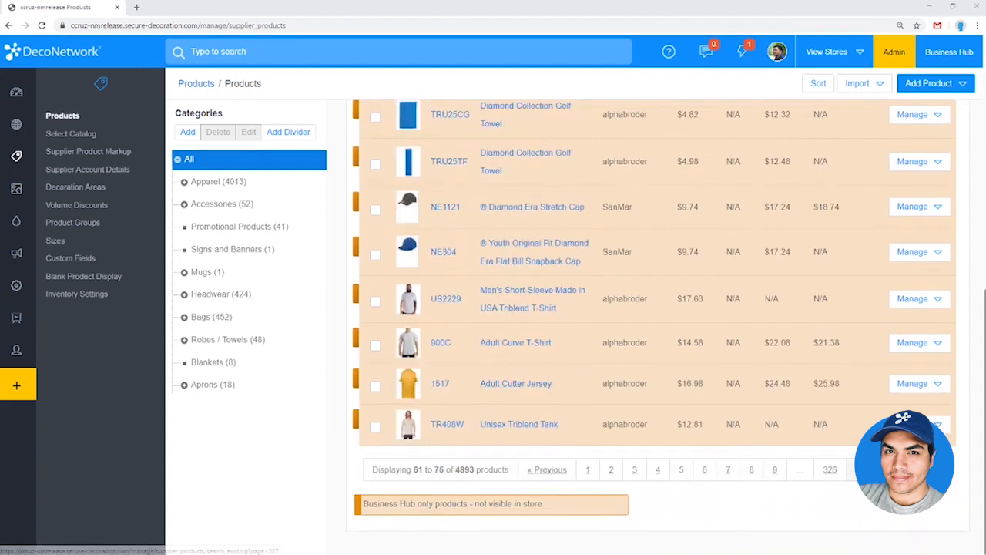
pyautogui.click(774, 469)
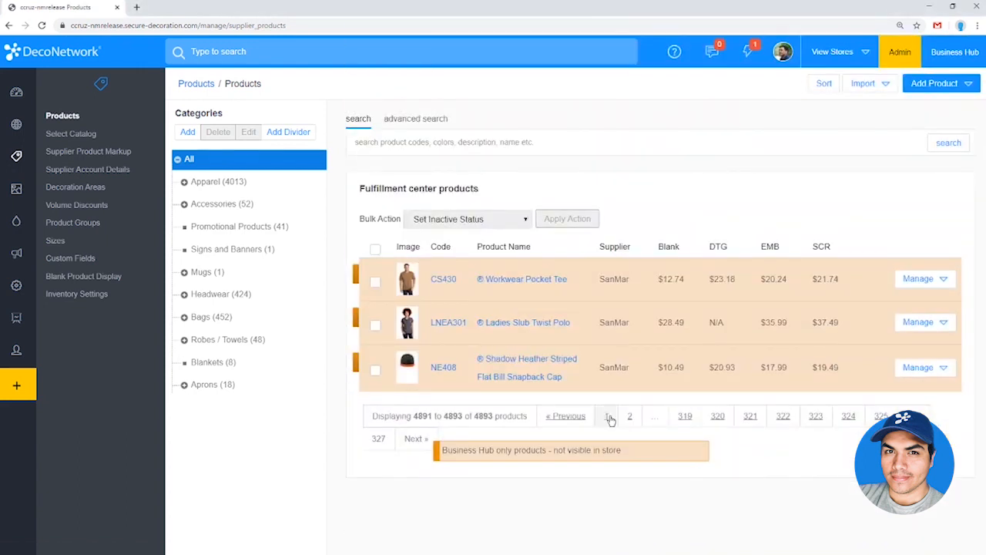
pyautogui.click(607, 416)
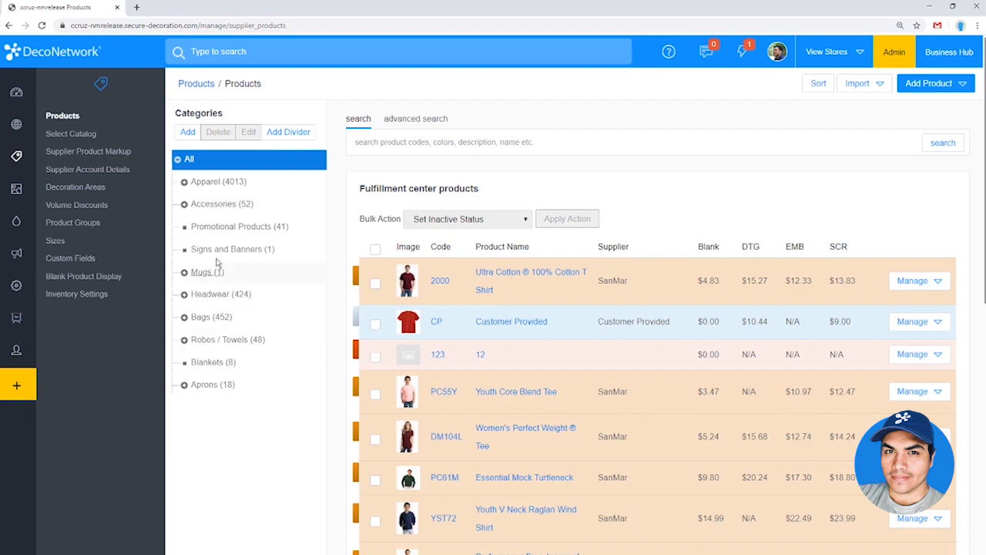
# Add a product category named Catalog Products under the All category
pyautogui.click(189, 160)
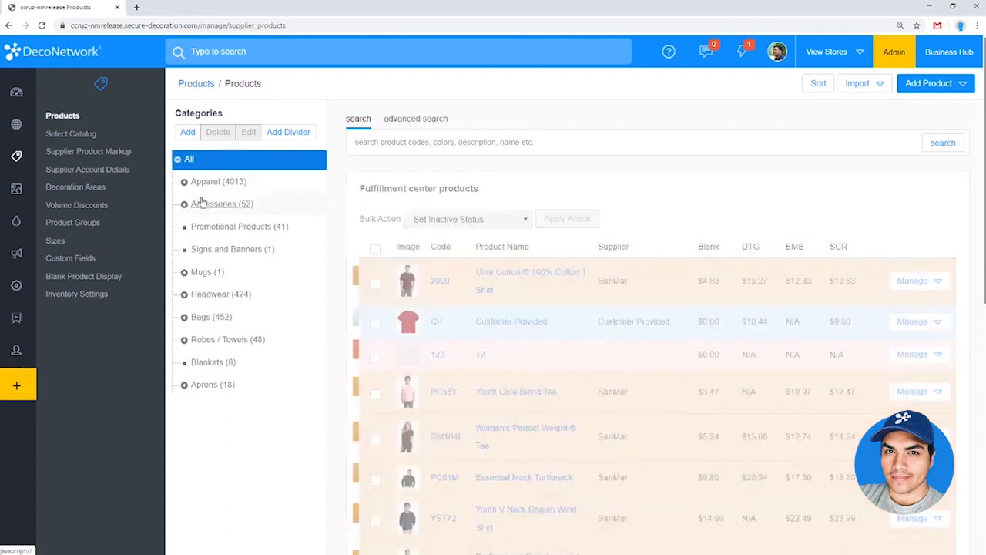
pyautogui.click(192, 136)
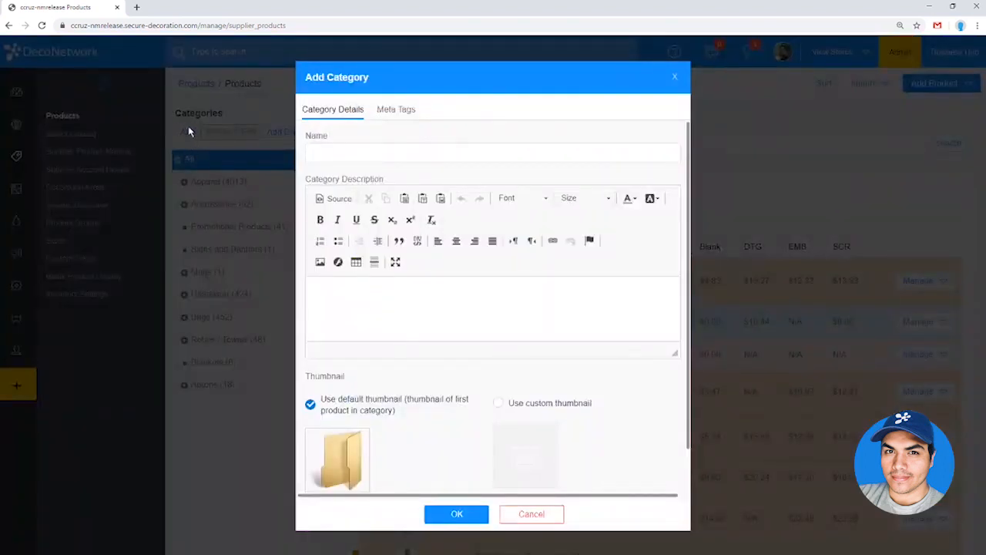
pyautogui.click(332, 147)
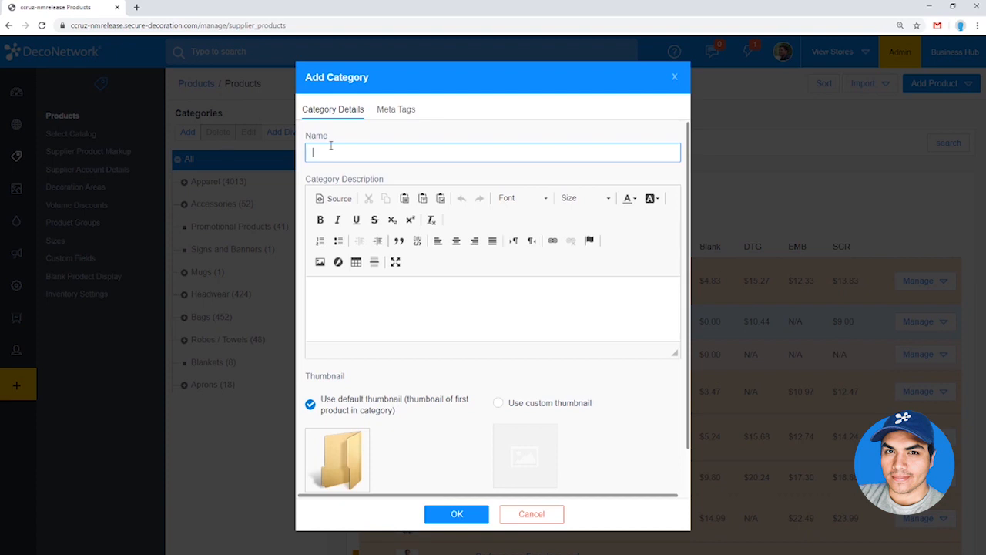
pyautogui.write('Catalog Products')
pyautogui.click(468, 516)
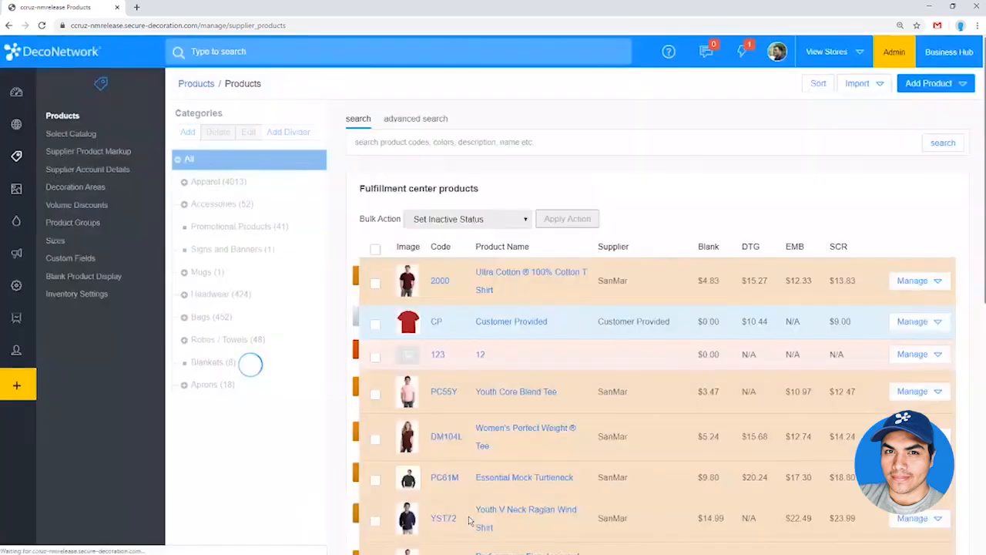
# Move the Apparel, Accessories, Promotional Products, Signs and Banners, and Mugs categories into Catalog Products
pyautogui.click(254, 410)
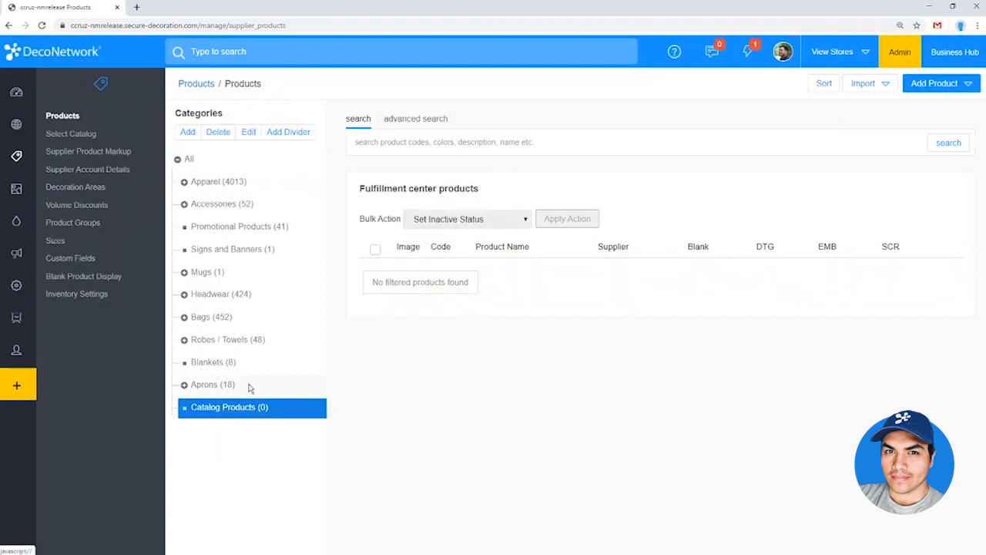
pyautogui.moveTo(202, 182); pyautogui.dragTo(243, 411)
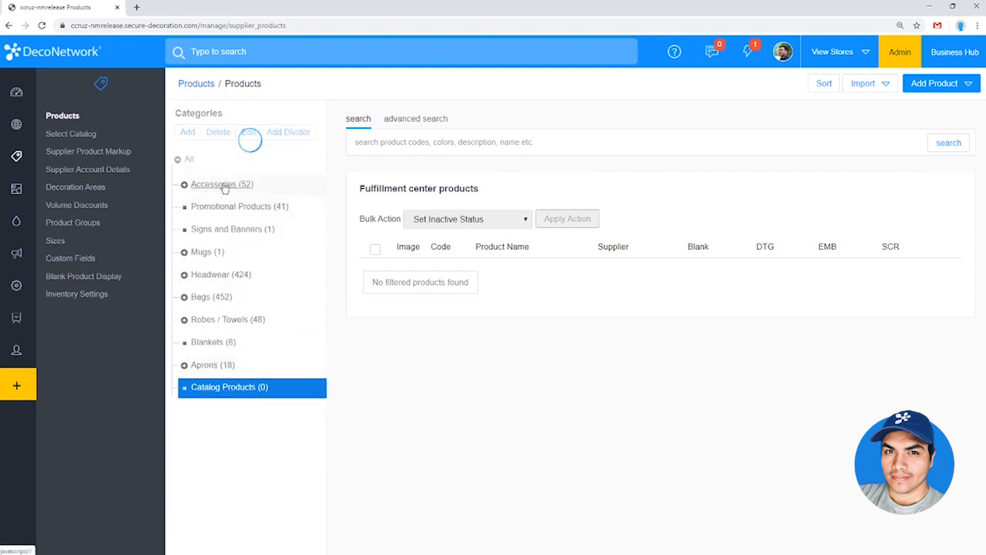
pyautogui.moveTo(228, 186); pyautogui.dragTo(254, 386)
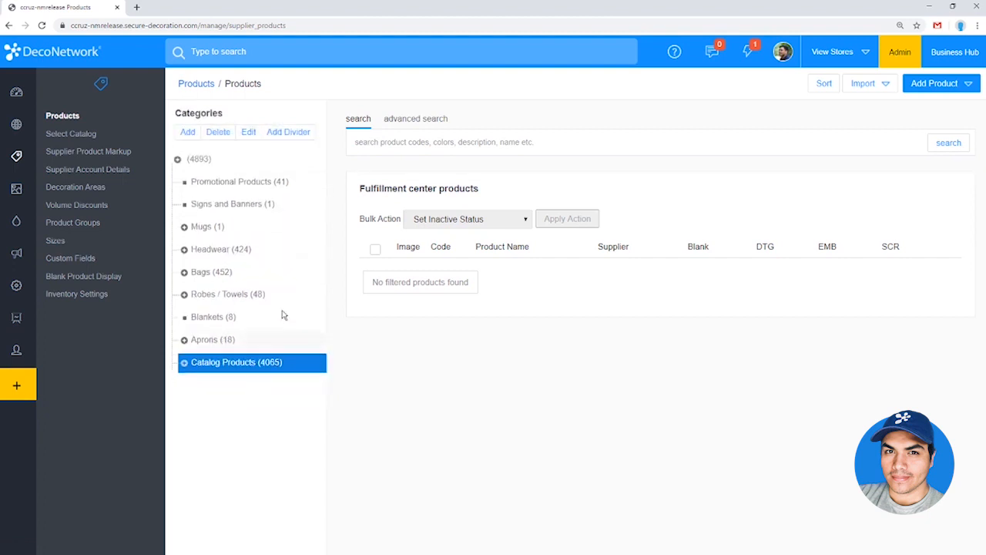
pyautogui.moveTo(250, 189); pyautogui.dragTo(265, 365)
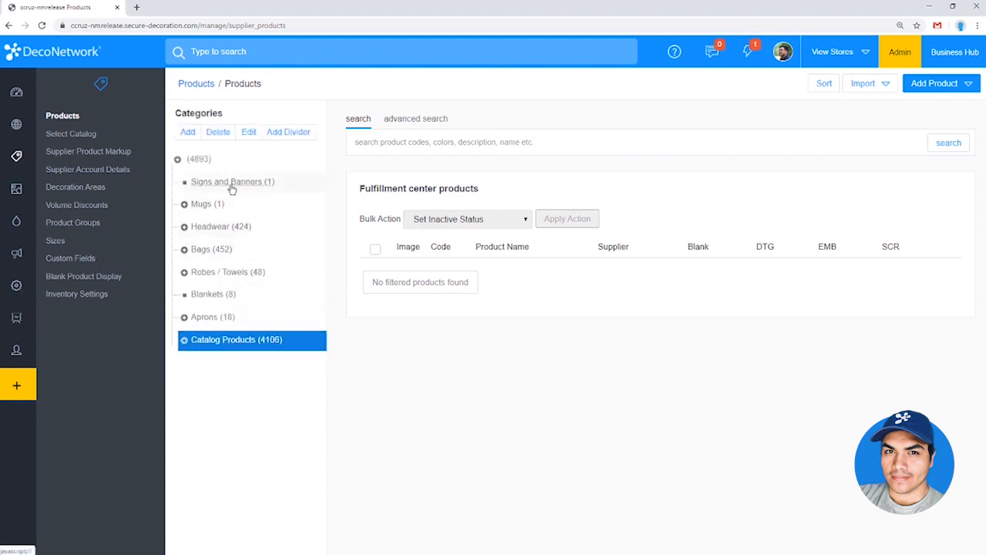
pyautogui.moveTo(230, 188); pyautogui.dragTo(257, 346)
pyautogui.moveTo(216, 187); pyautogui.dragTo(275, 314)
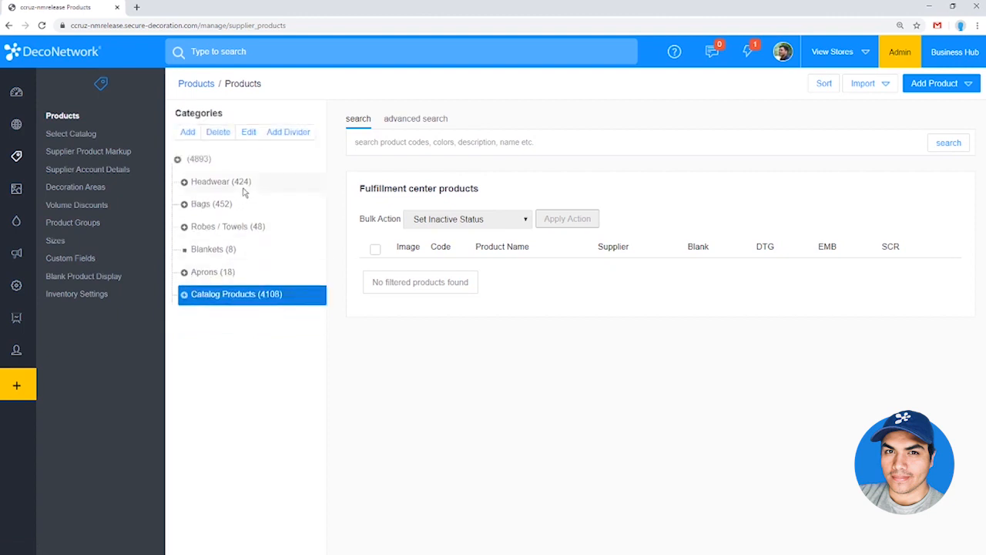
# Move the Headwear, Bags, Robes / Towels, Blankets and Aprons categories into Catalog Products
pyautogui.moveTo(238, 185); pyautogui.dragTo(269, 295)
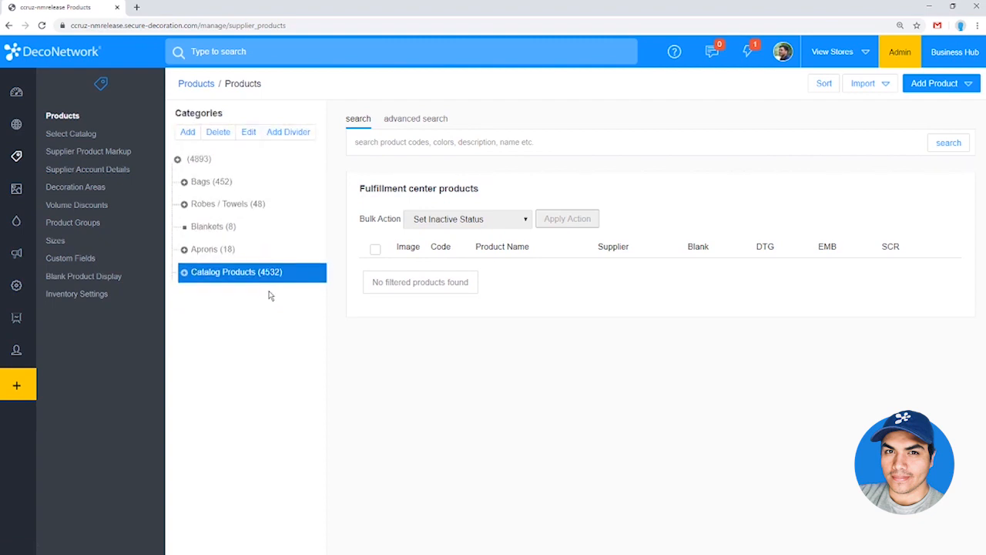
pyautogui.moveTo(221, 185); pyautogui.dragTo(241, 271)
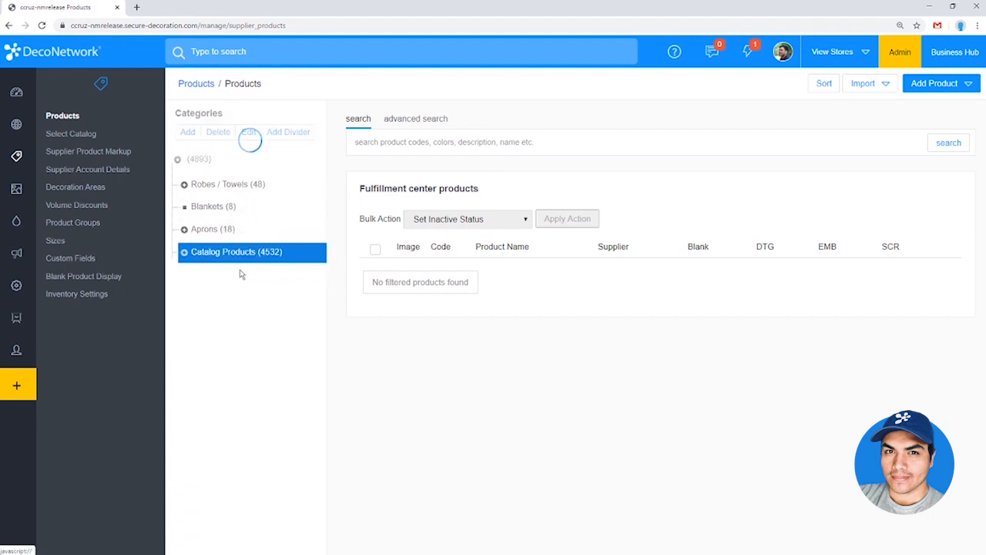
pyautogui.moveTo(246, 185); pyautogui.dragTo(266, 253)
pyautogui.moveTo(213, 185); pyautogui.dragTo(252, 231)
pyautogui.moveTo(216, 187); pyautogui.dragTo(255, 209)
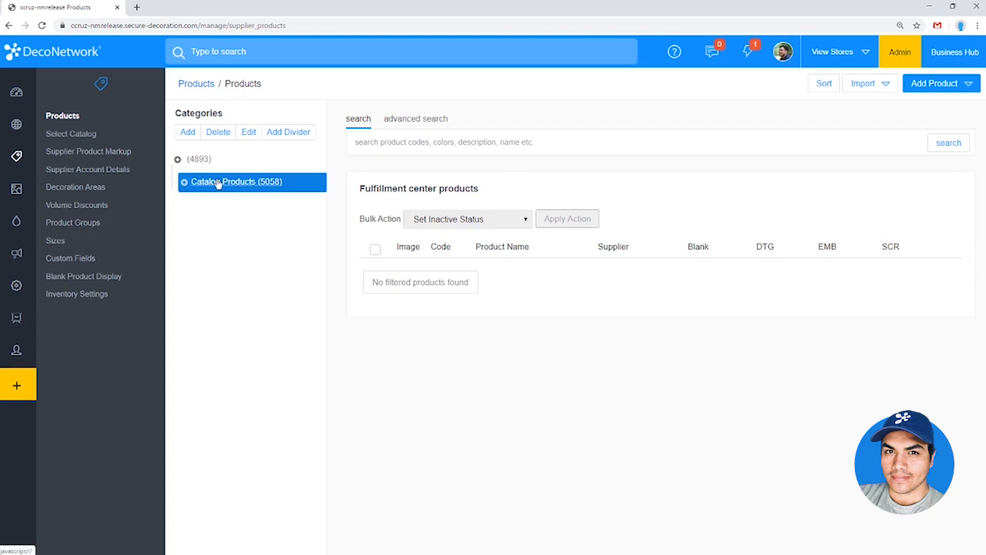
# List the products of the top-level category and open the Customer Provided product in a separate browser tab
pyautogui.click(199, 159)
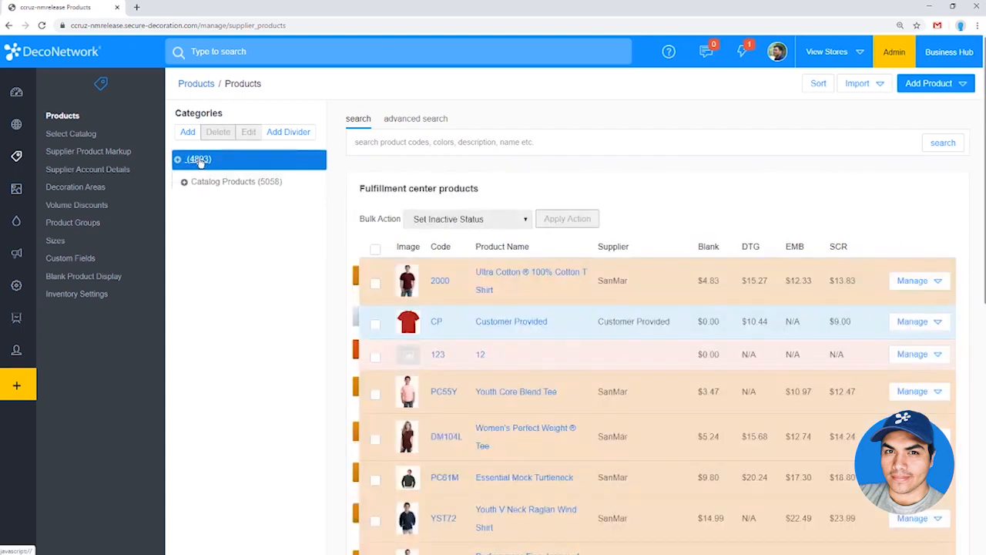
pyautogui.click(375, 325)
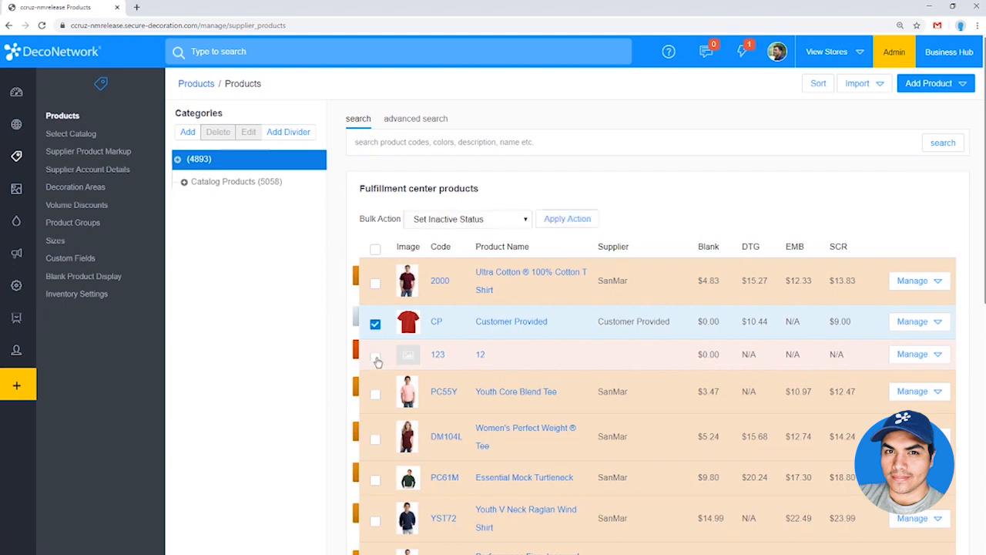
pyautogui.middleClick(521, 324)
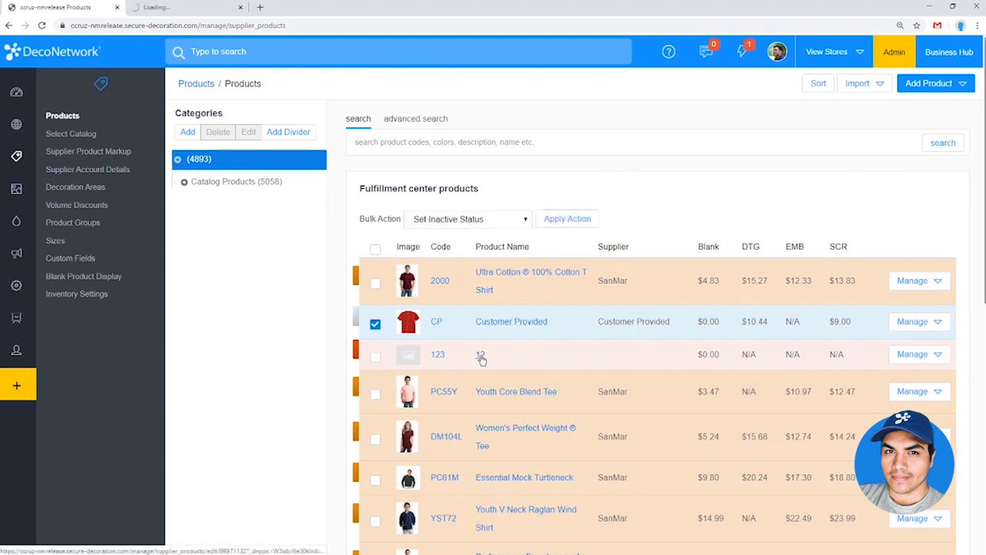
pyautogui.click(375, 325)
# Delete the faulty product 12 with code 123 using the Delete Products bulk action
pyautogui.click(375, 355)
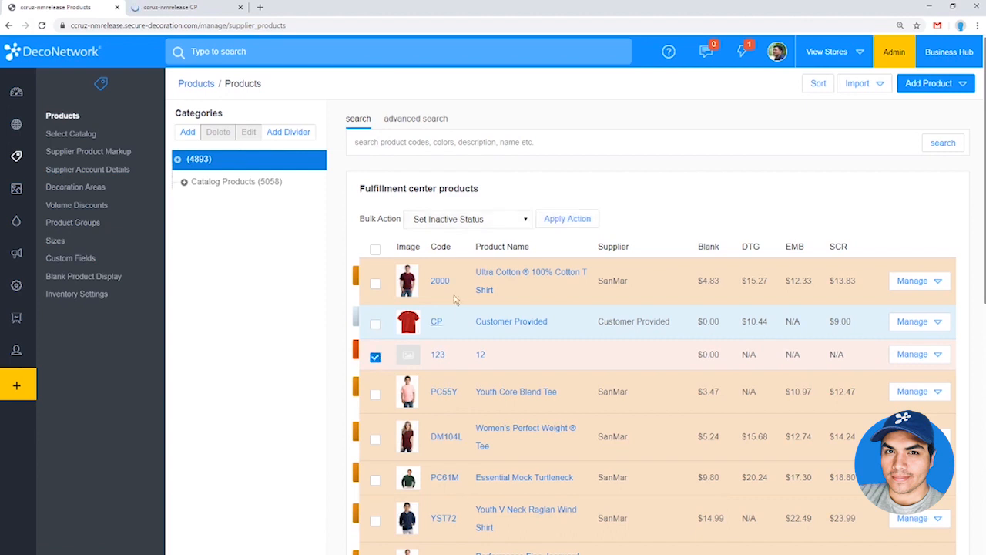
pyautogui.click(468, 219)
pyautogui.click(443, 271)
pyautogui.click(567, 219)
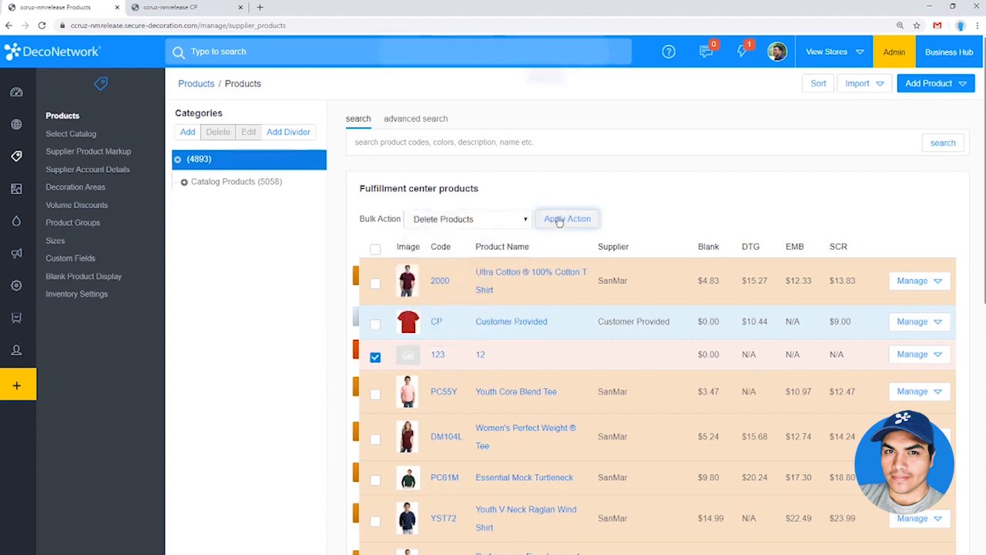
pyautogui.click(541, 85)
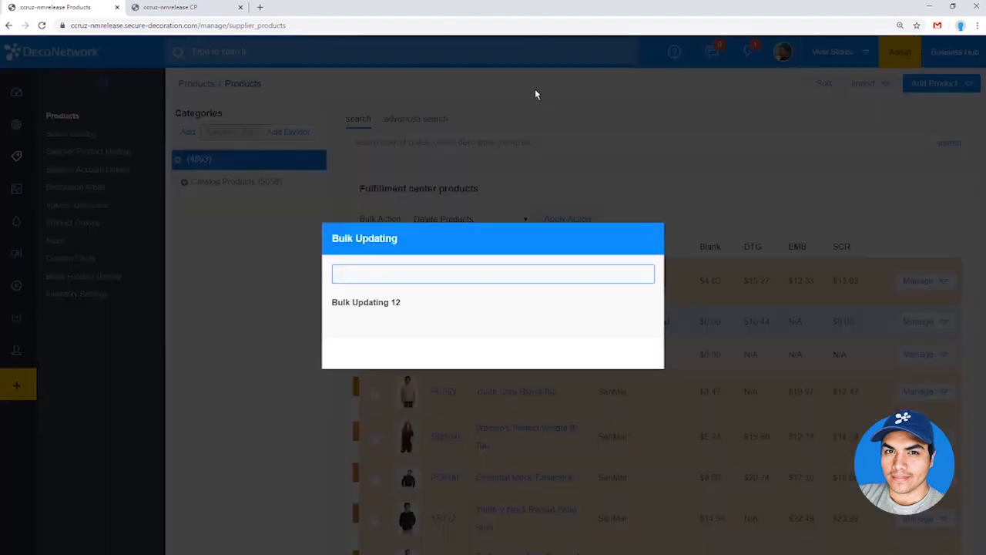
# Make the Customer Provided product only available in Business Hub and save it
pyautogui.click(132, 6)
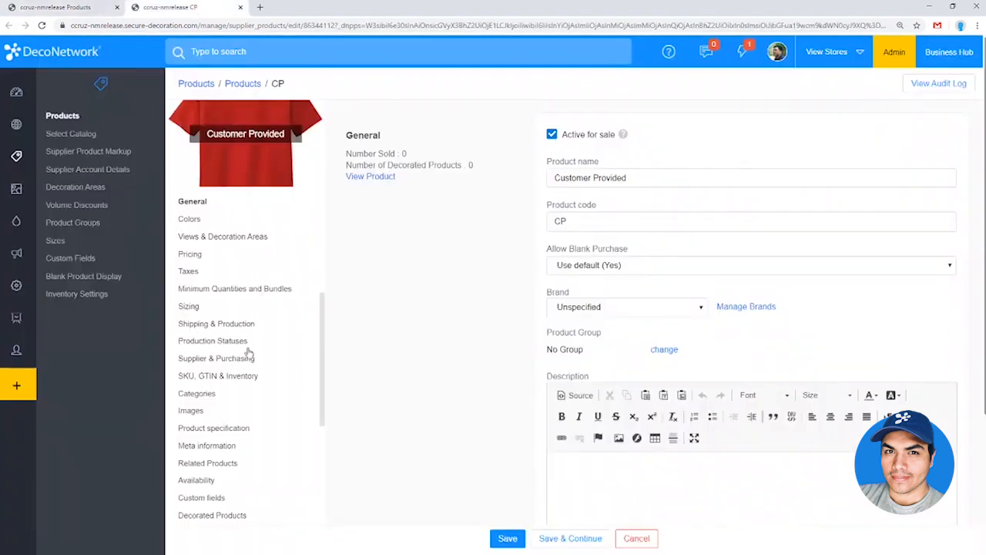
pyautogui.click(205, 481)
pyautogui.click(623, 175)
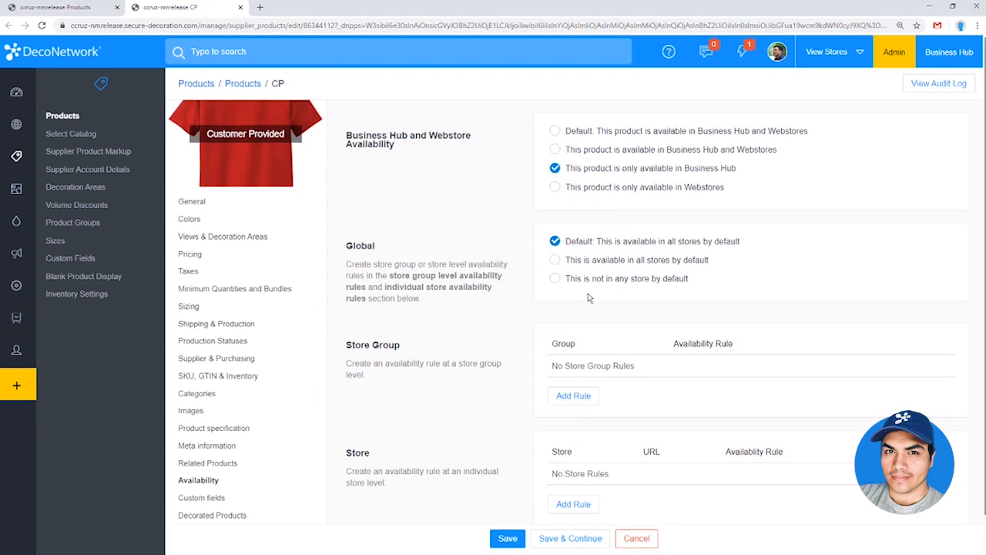
pyautogui.click(507, 538)
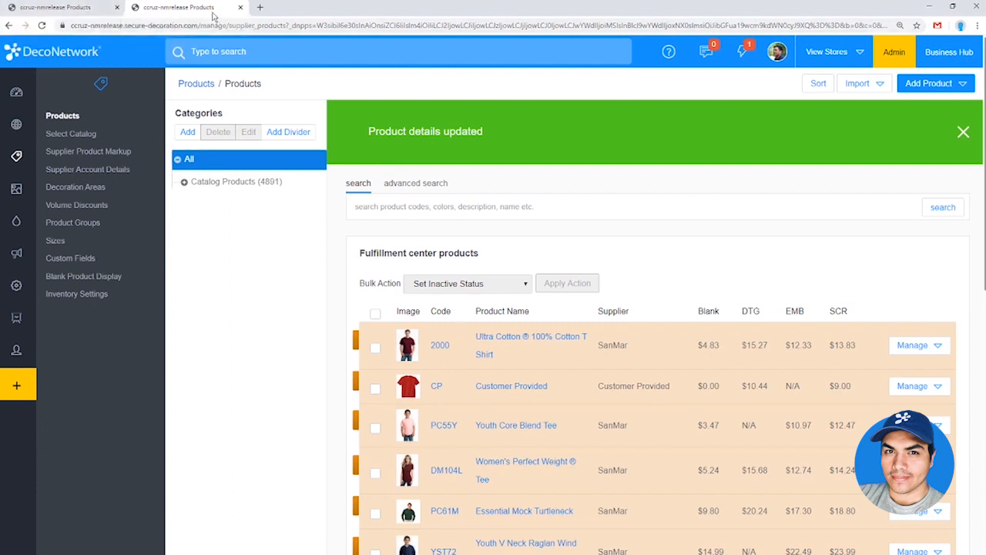
# Open the main store ccruz-nmrelease in a separate browser tab and go to its /create page
pyautogui.click(818, 56)
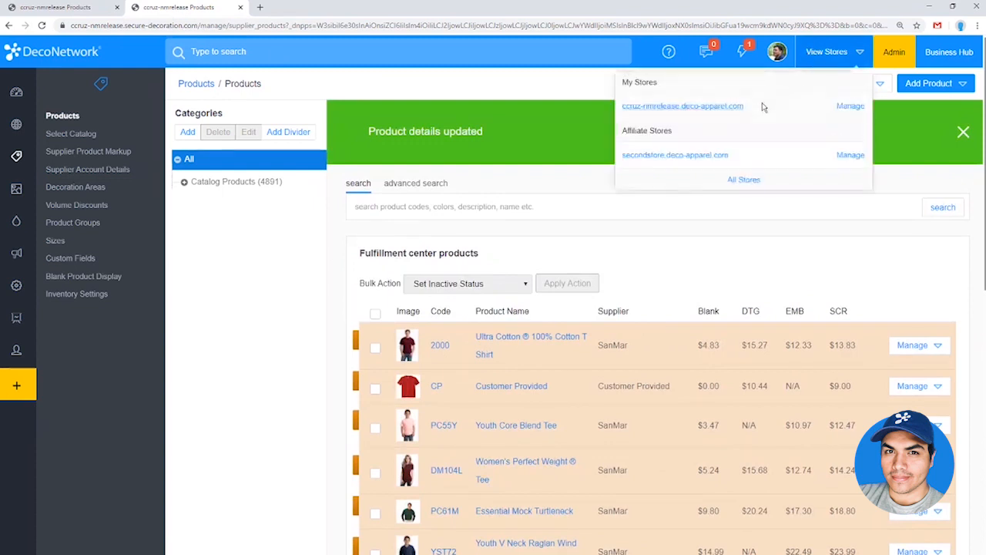
pyautogui.rightClick(661, 109)
pyautogui.click(670, 122)
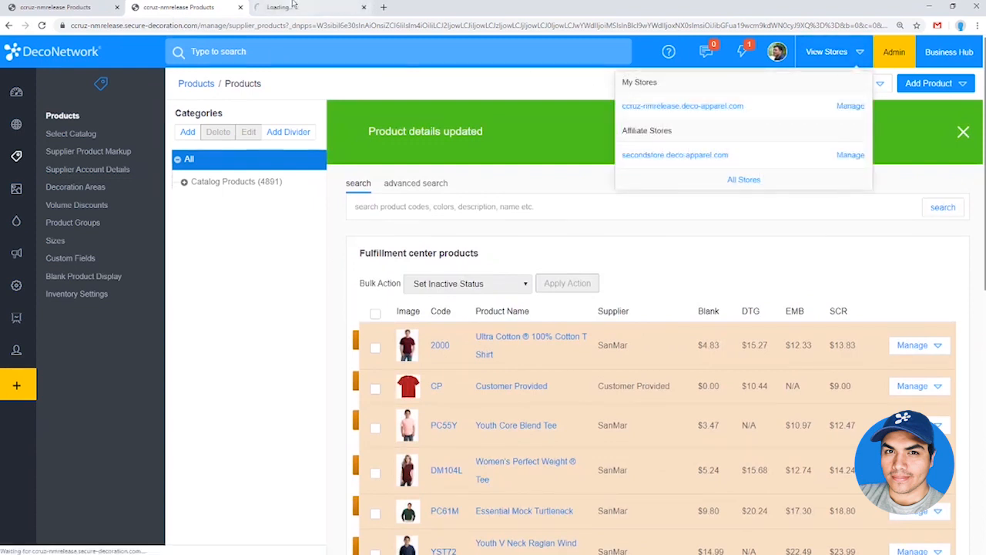
pyautogui.click(307, 7)
pyautogui.moveTo(224, 25); pyautogui.dragTo(472, 25)
pyautogui.write('create')
pyautogui.press('Return')
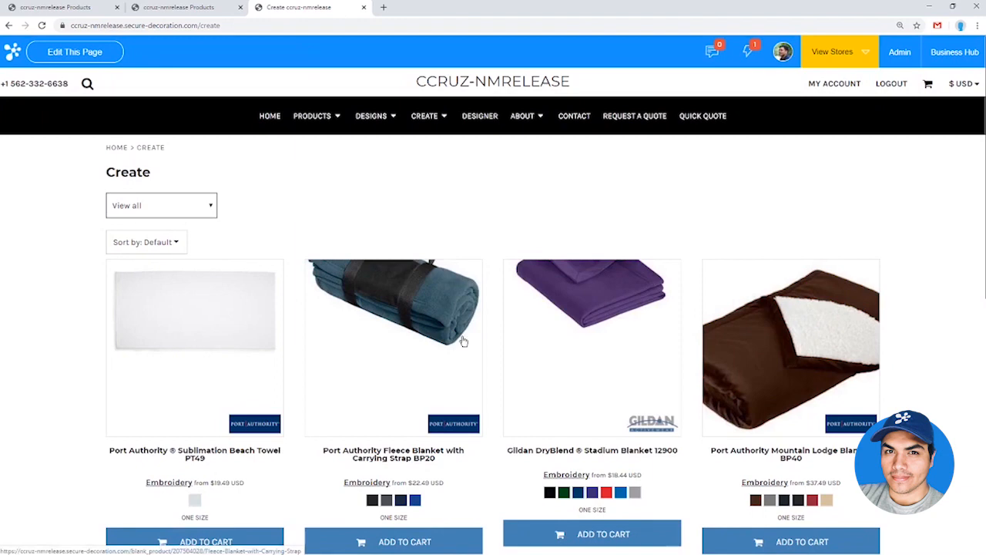
# Look through the products still offered on the store's Create page
pyautogui.scroll(-7, 466, 332)
pyautogui.scroll(4, 471, 317)
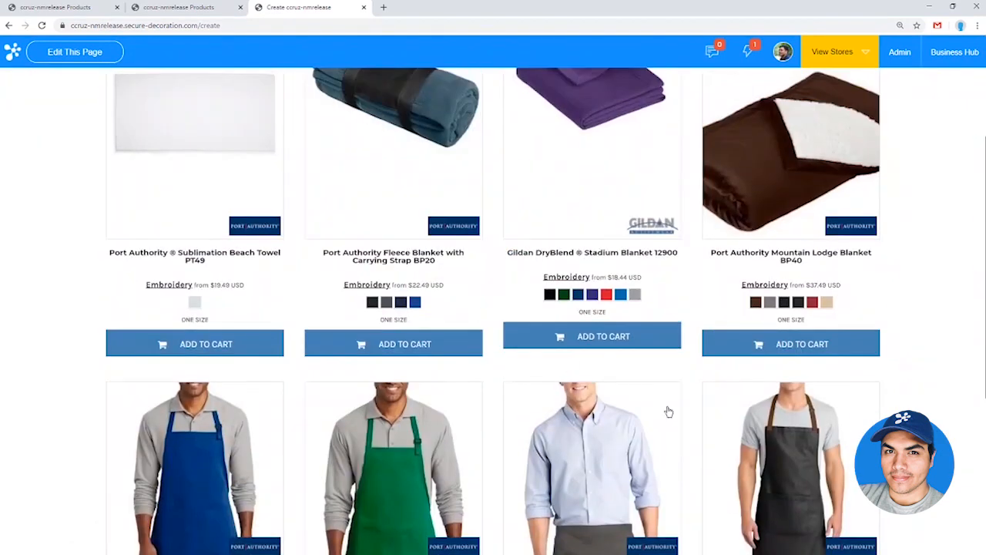
pyautogui.scroll(-3, 685, 409)
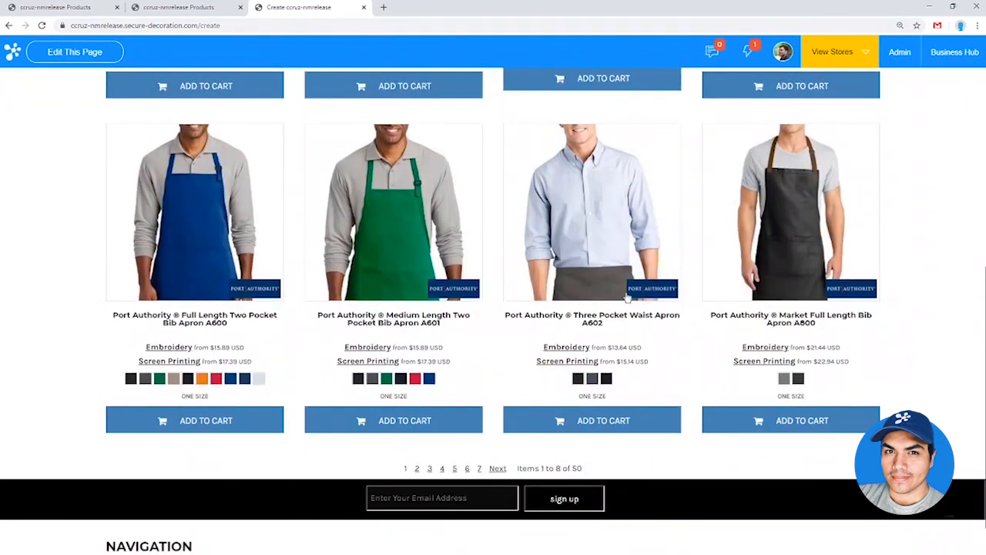
pyautogui.scroll(3, 409, 275)
pyautogui.scroll(1, 408, 275)
pyautogui.scroll(-4, 674, 285)
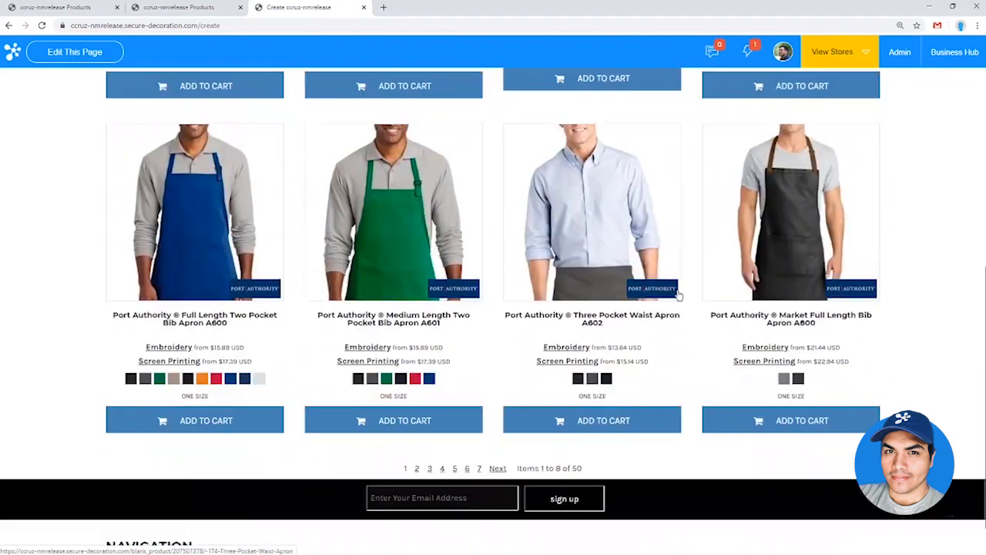
pyautogui.scroll(5, 678, 295)
# In the admin's product groups, make the Blankets group only available in Business Hub and save it
pyautogui.click(209, 7)
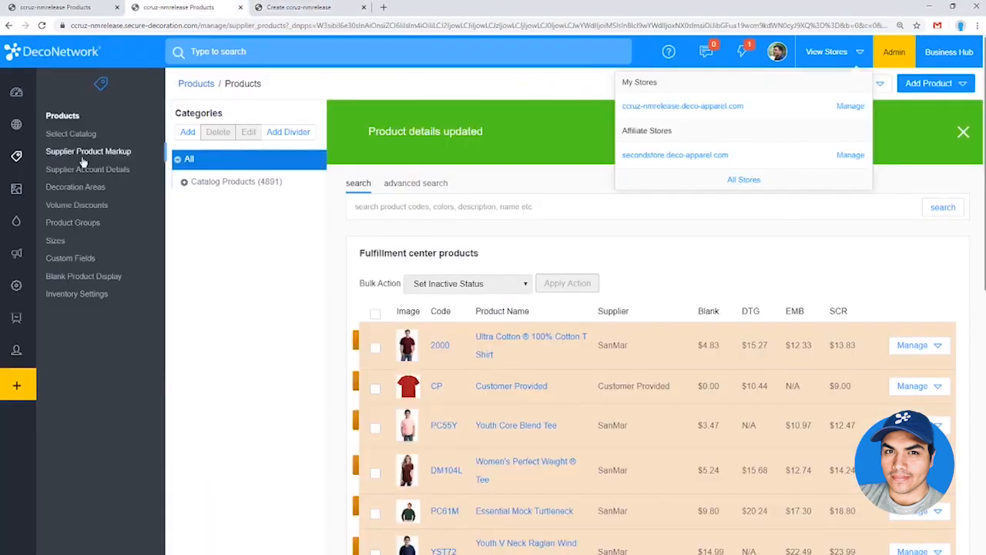
pyautogui.click(77, 223)
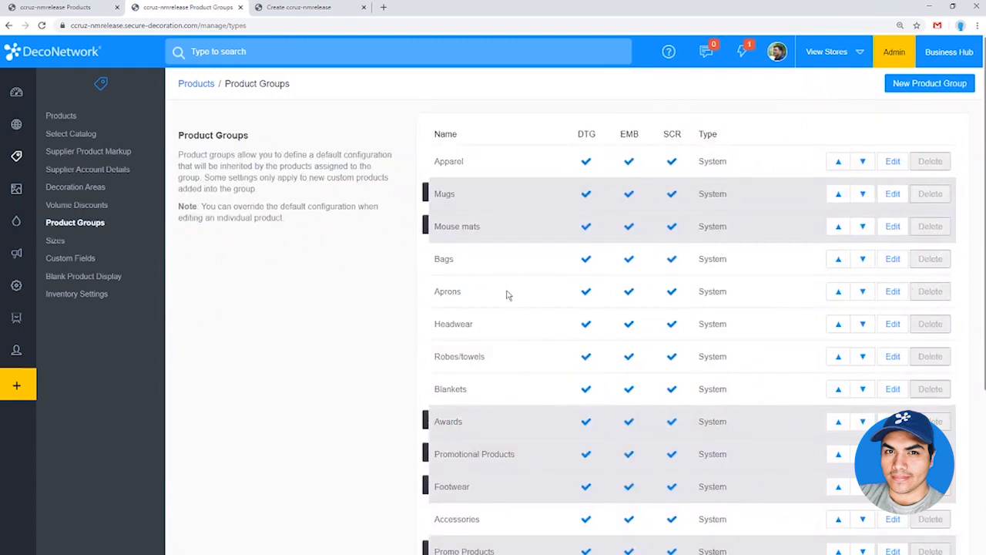
pyautogui.scroll(-2, 499, 347)
pyautogui.click(892, 285)
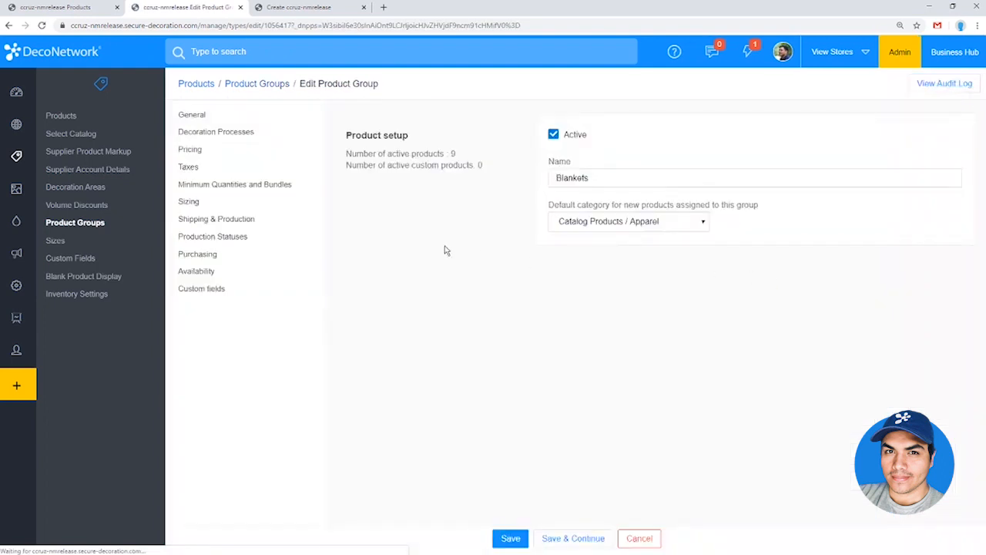
pyautogui.click(203, 274)
pyautogui.click(570, 151)
pyautogui.click(510, 537)
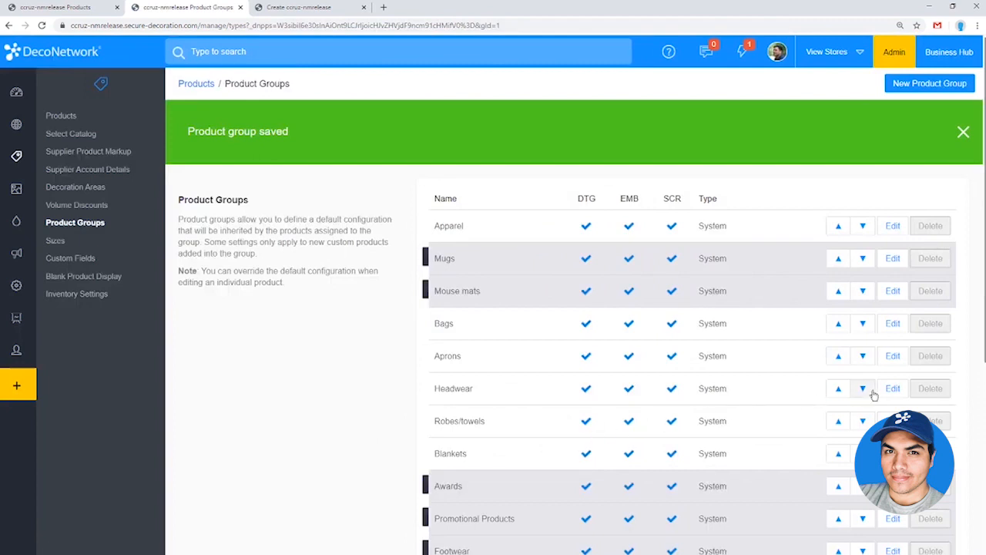
# Make the Robes/towels product group only available in Business Hub and save it
pyautogui.click(892, 421)
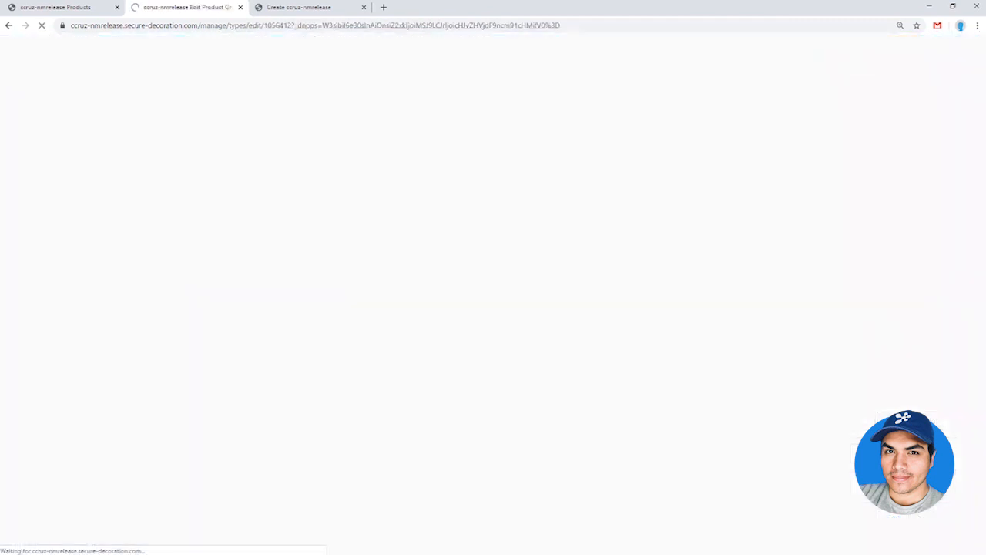
pyautogui.click(207, 275)
pyautogui.click(591, 153)
pyautogui.click(508, 539)
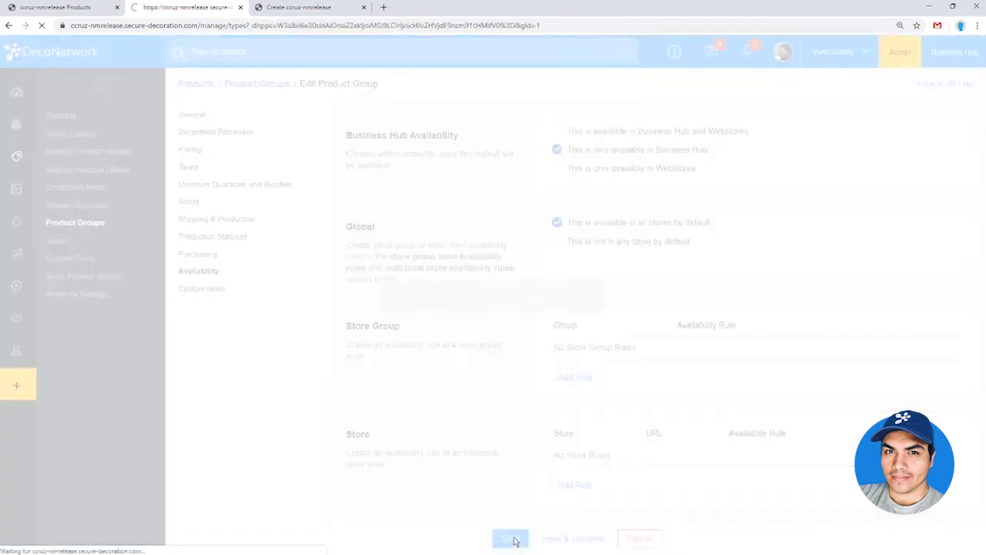
# Make the Aprons product group only available in Business Hub and save it
pyautogui.scroll(-2, 540, 485)
pyautogui.scroll(-3, 544, 473)
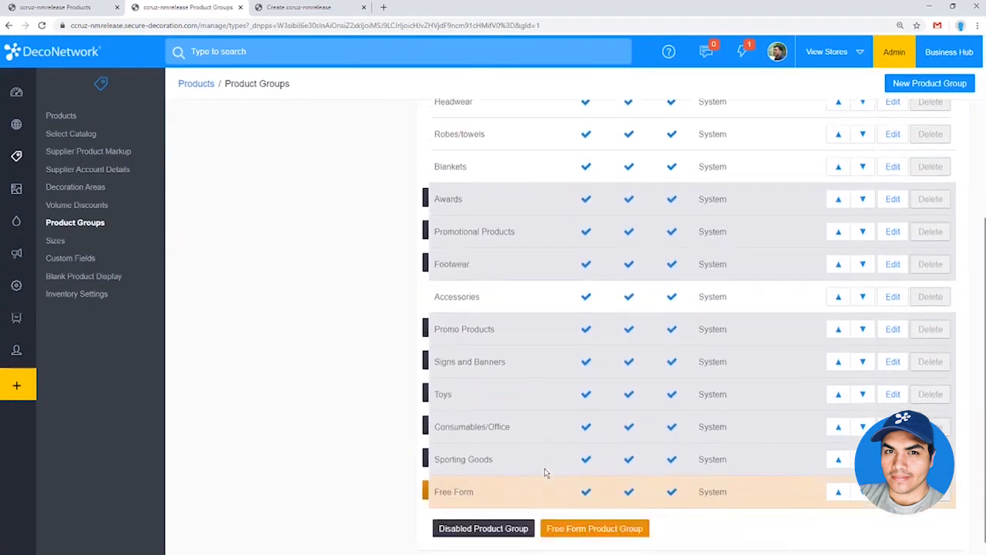
pyautogui.scroll(3, 545, 473)
pyautogui.scroll(1, 544, 473)
pyautogui.click(891, 356)
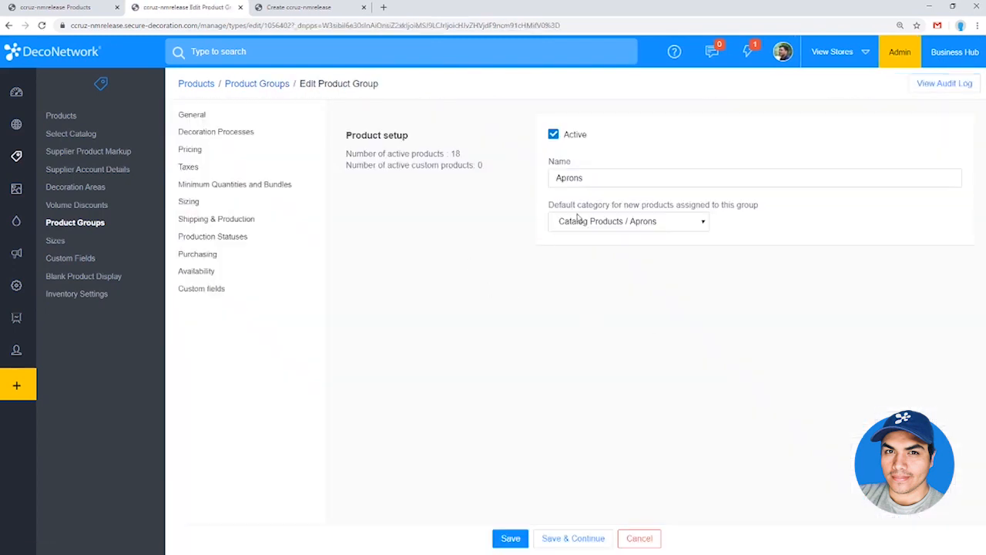
pyautogui.click(221, 271)
pyautogui.click(609, 149)
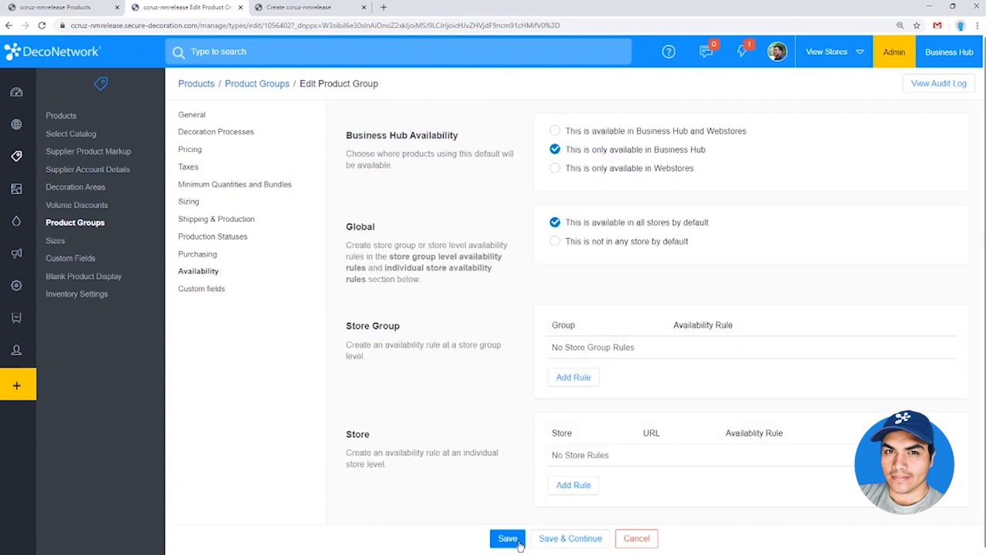
pyautogui.click(508, 538)
# Reload the webstore's Create page to check which products it still offers
pyautogui.click(296, 7)
pyautogui.press('F5')
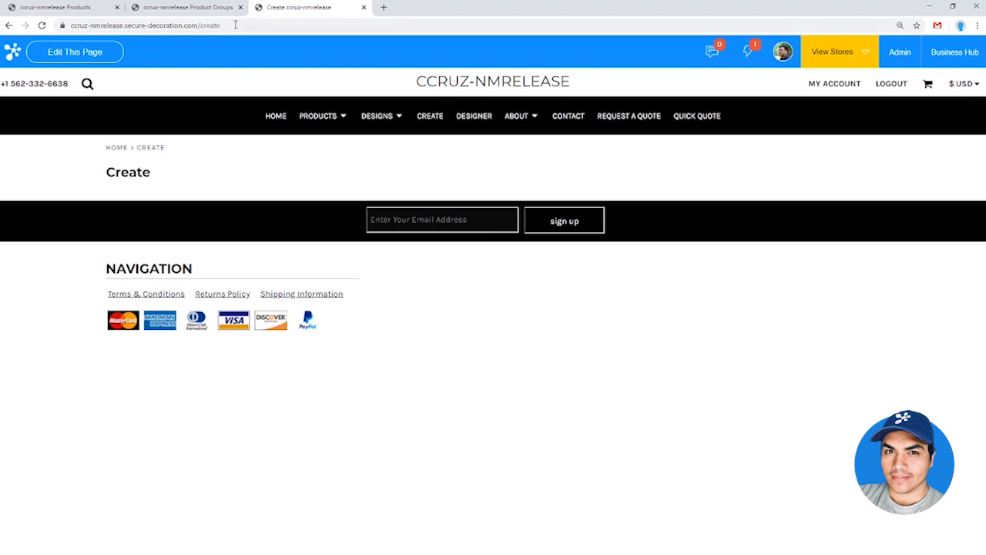
pyautogui.click(207, 9)
# Close the bulk update report in the first browser tab and start a new product group
pyautogui.click(66, 7)
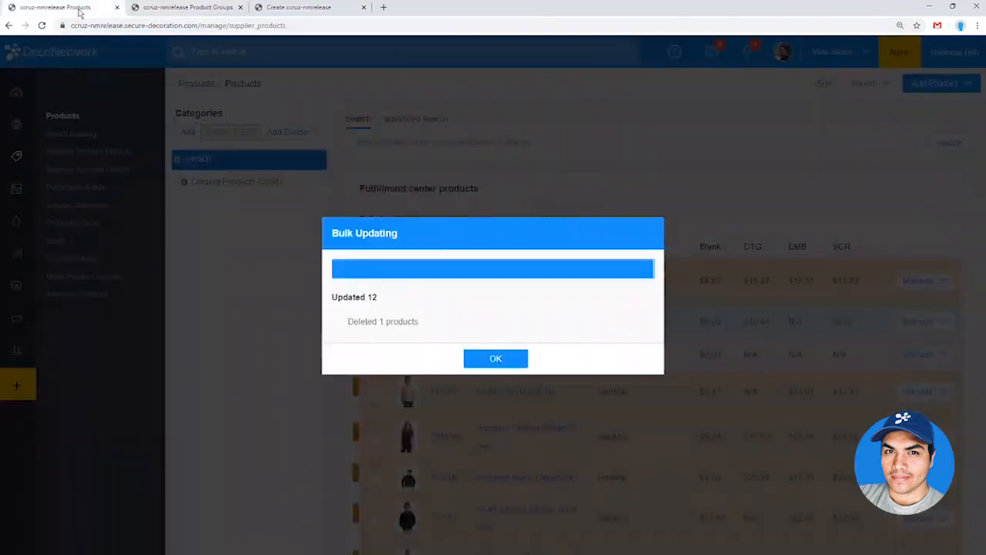
pyautogui.click(473, 361)
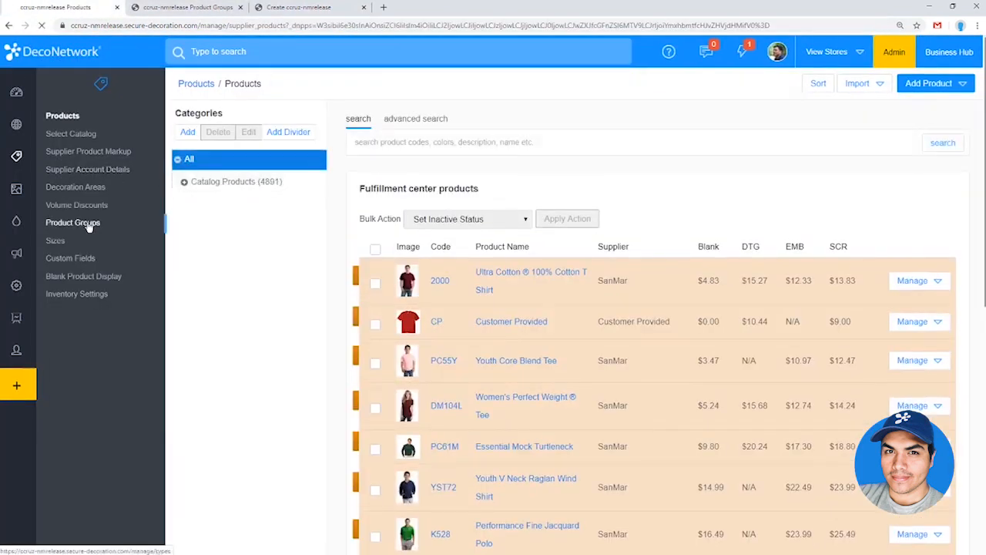
pyautogui.click(89, 224)
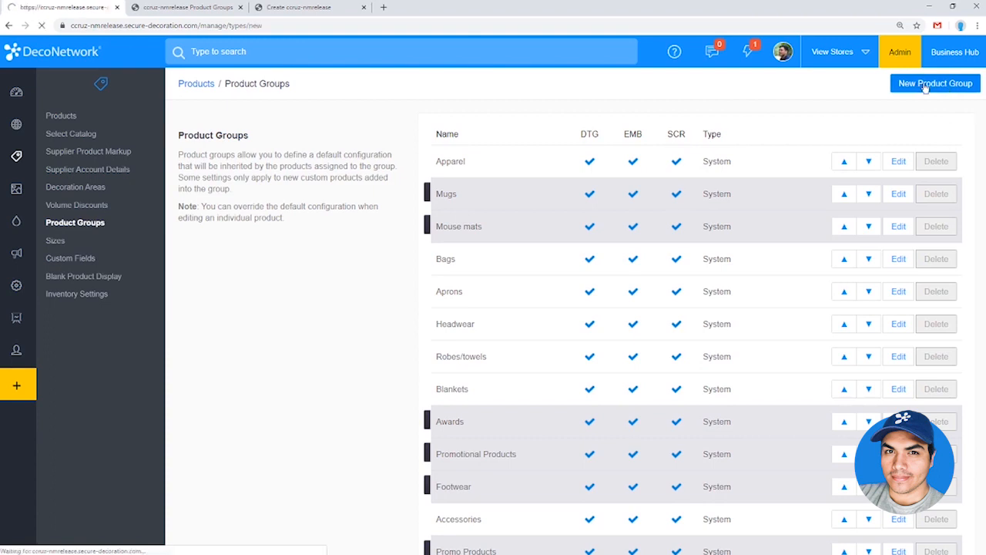
pyautogui.moveTo(648, 179); pyautogui.dragTo(532, 183)
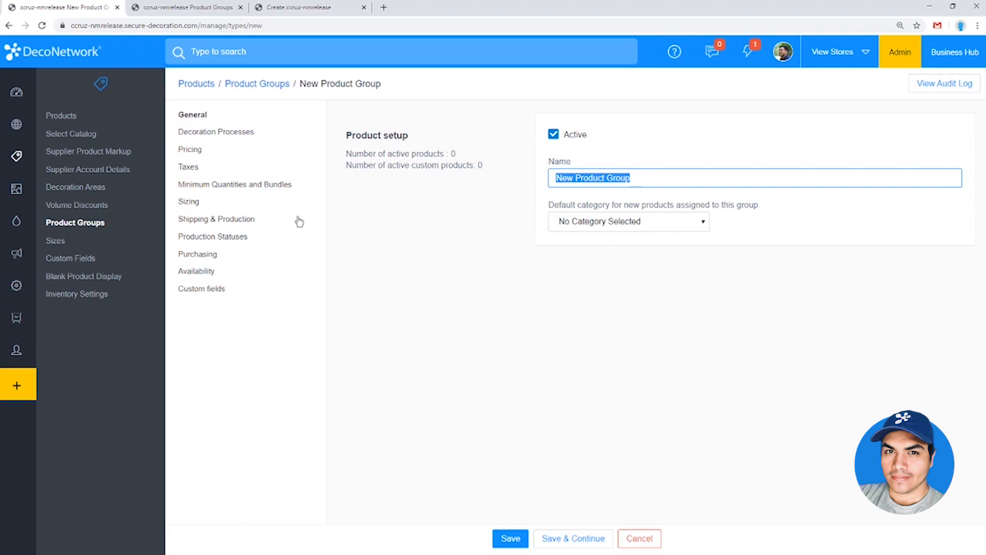
# Review the new product group's decoration processes, pricing, minimum quantities and bundles, and availability settings
pyautogui.click(223, 139)
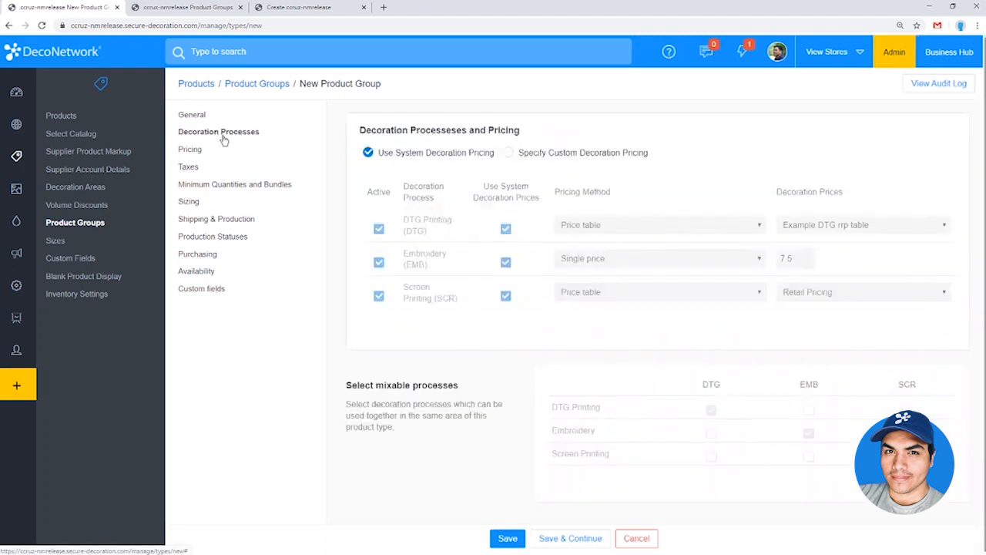
pyautogui.click(206, 159)
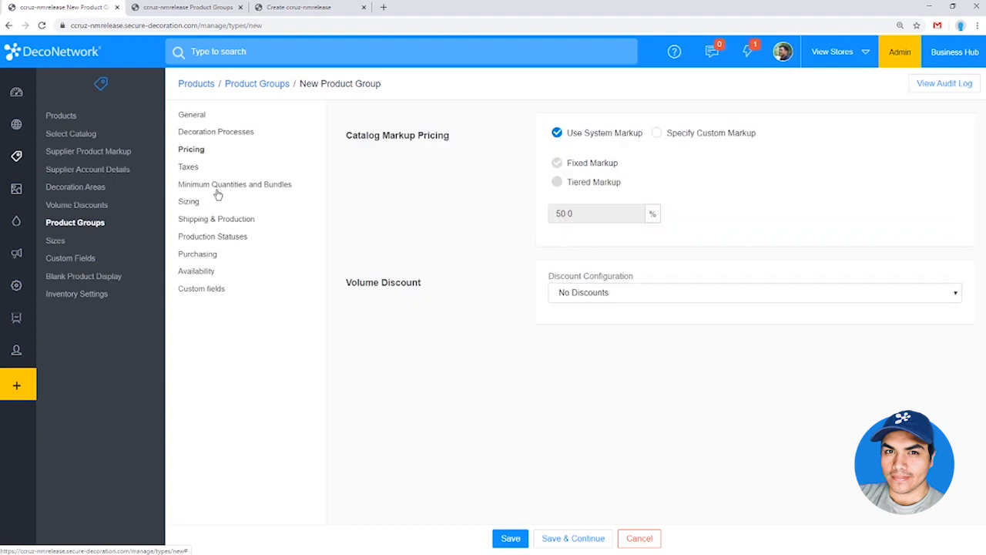
pyautogui.click(219, 189)
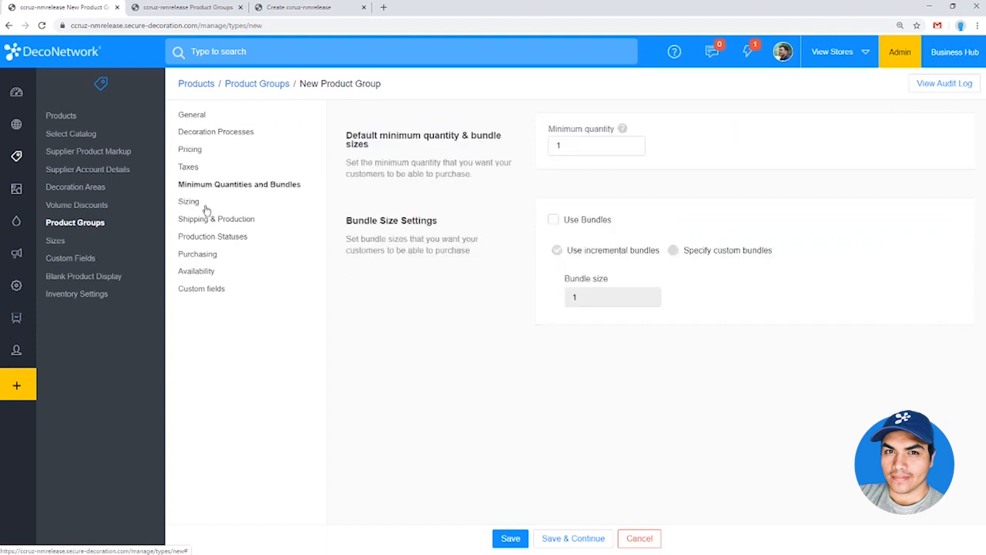
pyautogui.click(206, 273)
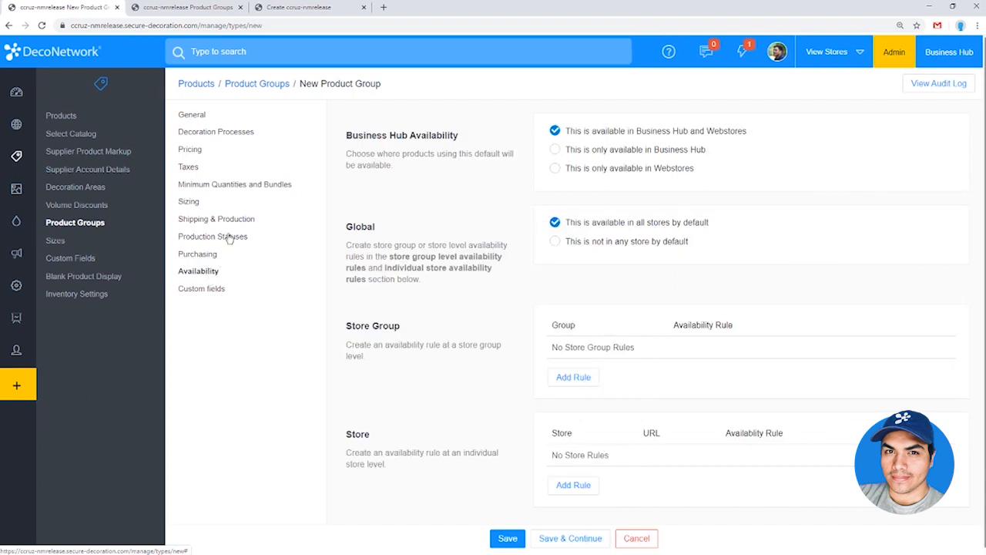
pyautogui.click(195, 121)
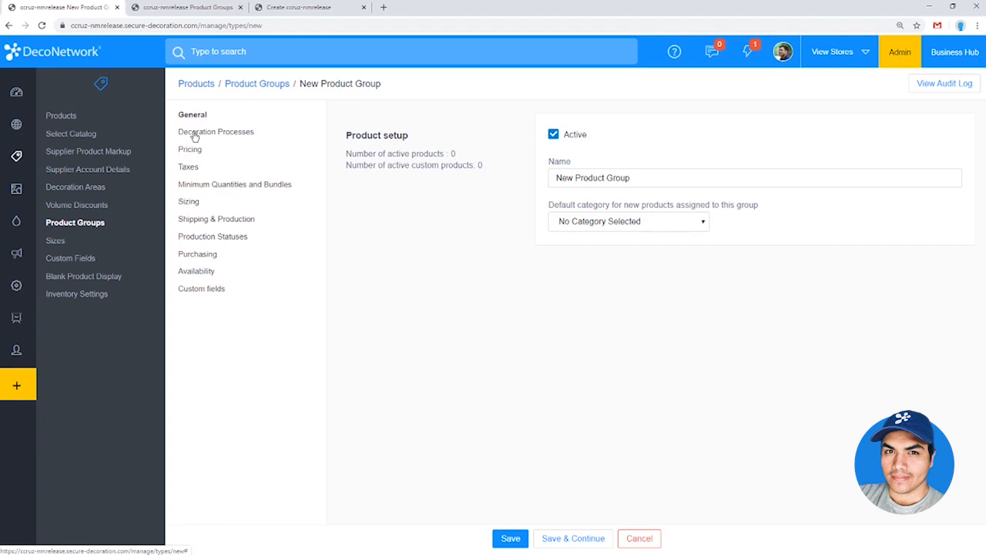
# Name the new product group Webstore Apparel
pyautogui.moveTo(640, 176); pyautogui.dragTo(671, 167)
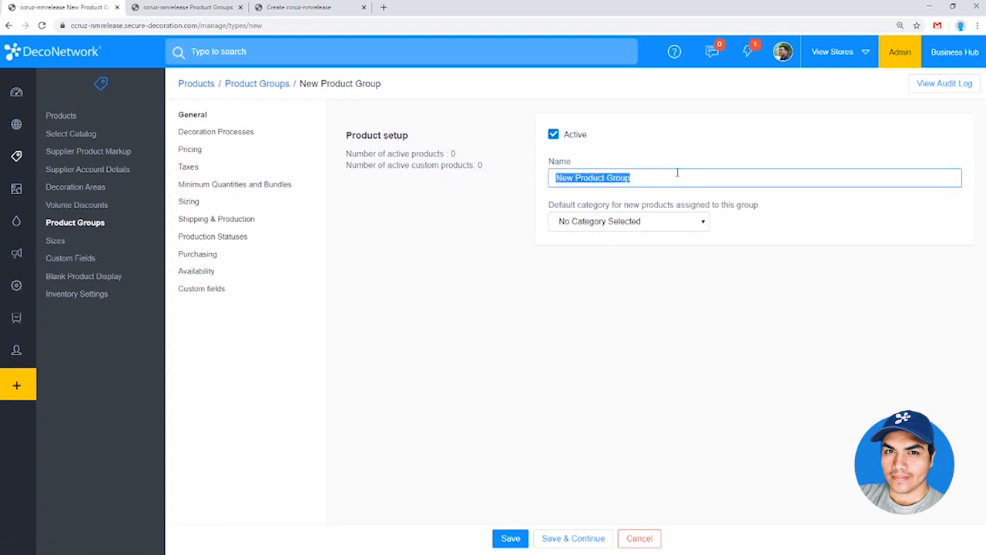
pyautogui.write('A')
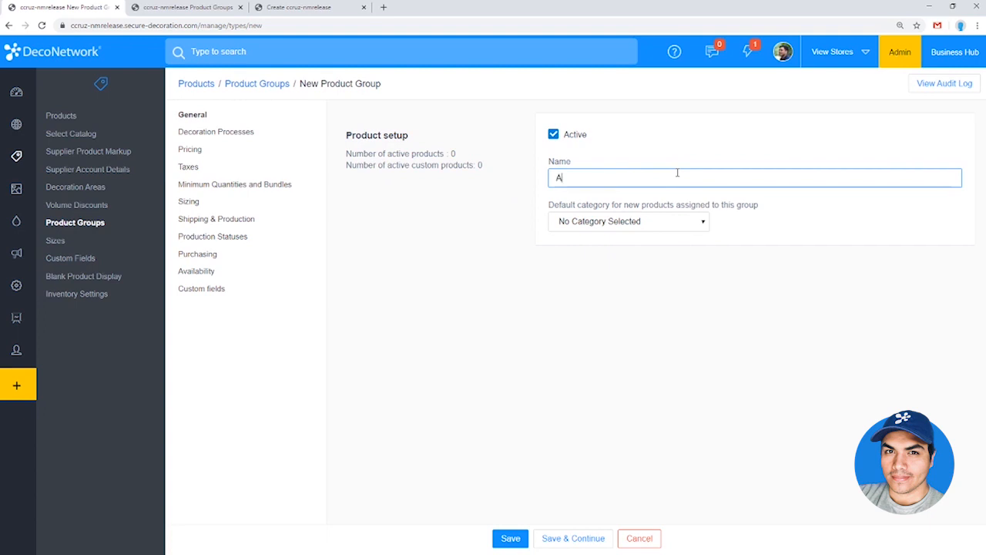
pyautogui.write('pp')
pyautogui.hotkey('ctrl', 'a')
pyautogui.write('Webstore Apparel')
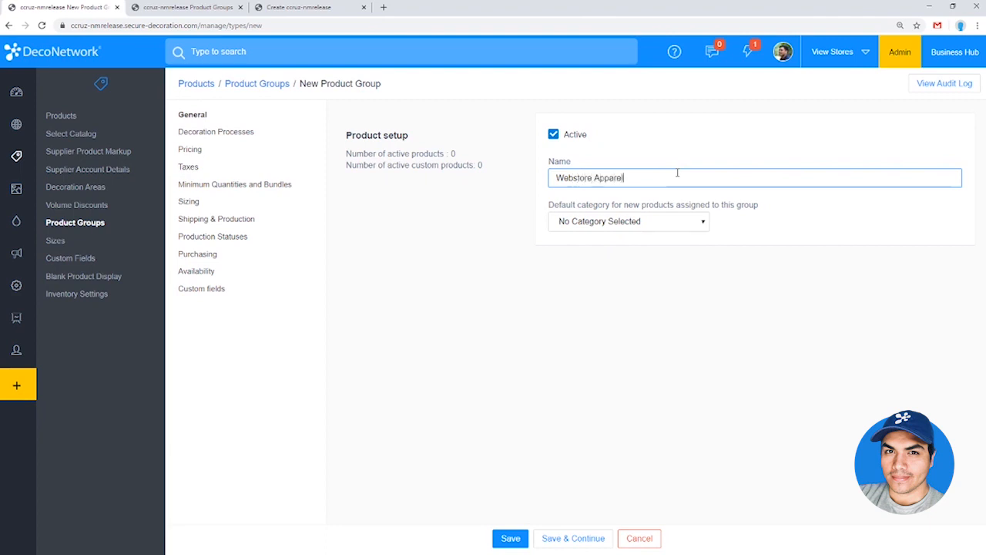
# Set the group's default category to Catalog Products, check its availability options and save the group
pyautogui.click(644, 223)
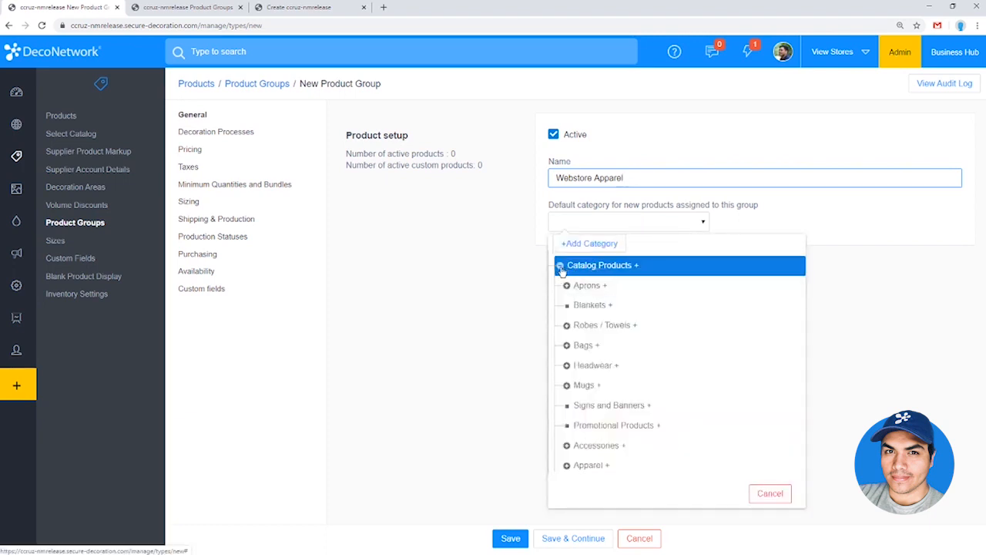
pyautogui.click(593, 268)
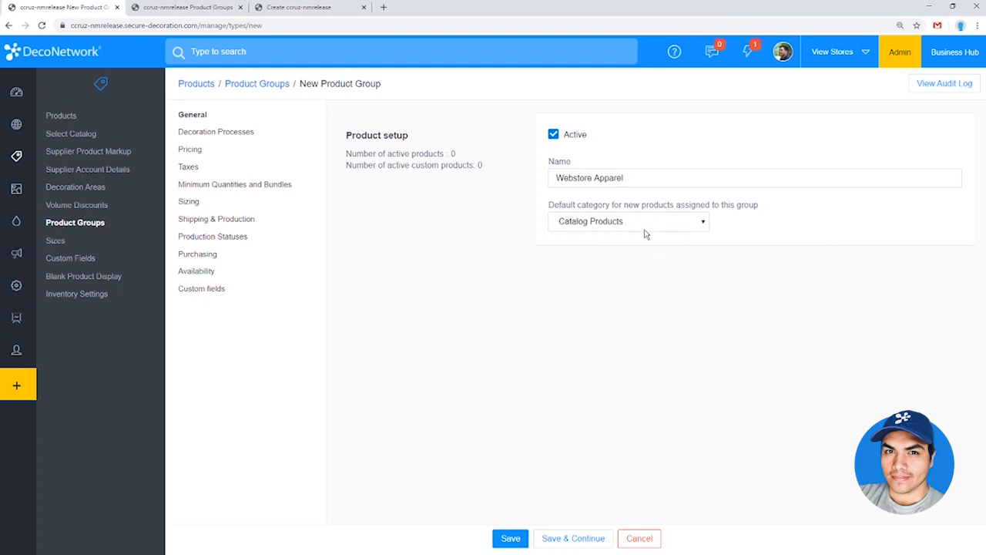
pyautogui.moveTo(639, 177); pyautogui.dragTo(527, 178)
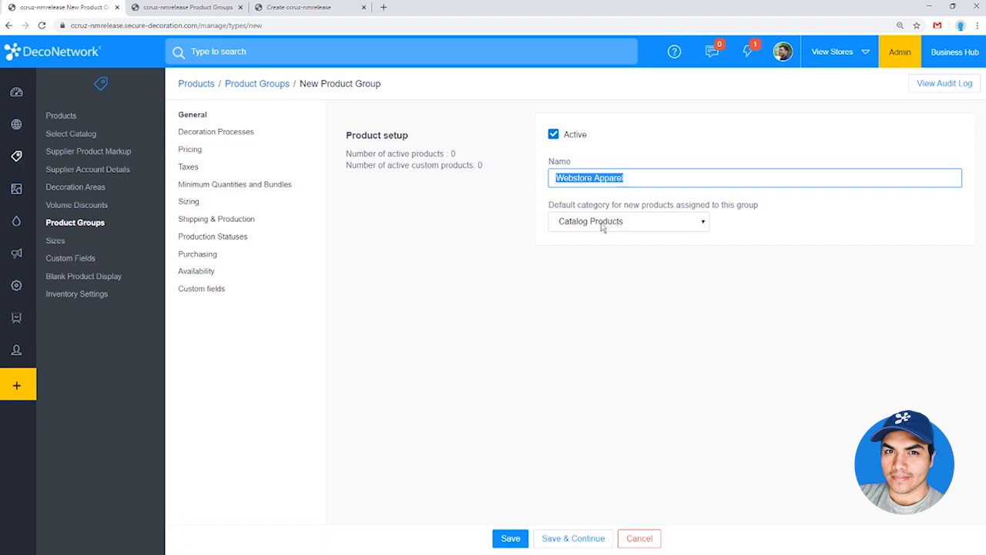
pyautogui.click(214, 271)
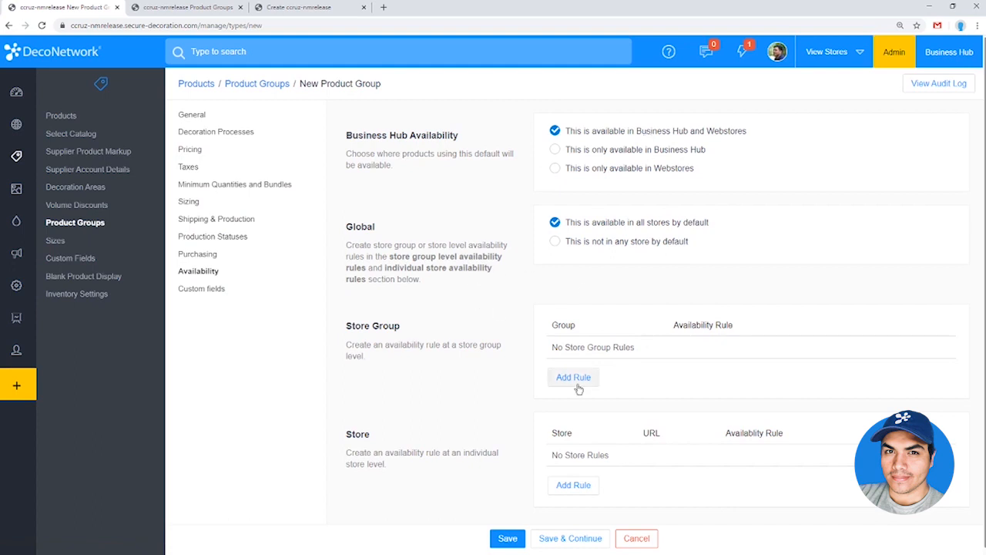
pyautogui.click(504, 540)
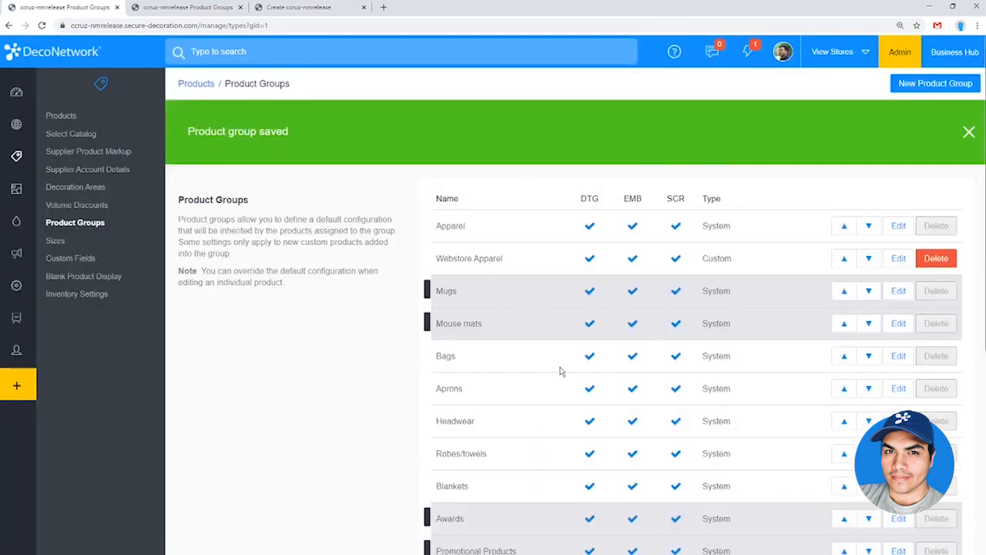
# Create and save a product group named Webstore Headwear with the default category Catalog Products > Headwear
pyautogui.click(940, 83)
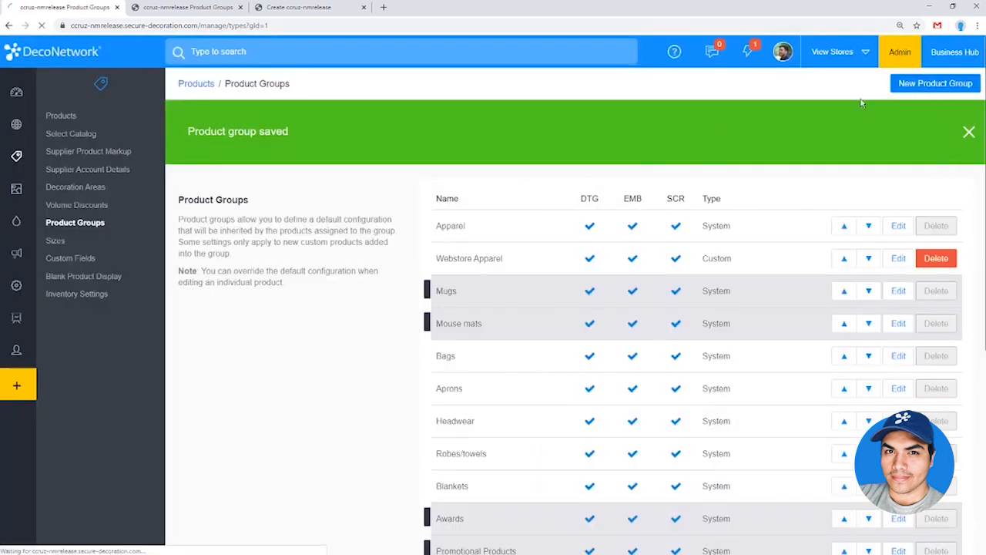
pyautogui.tripleClick(604, 176)
pyautogui.write('Webstore Headwear')
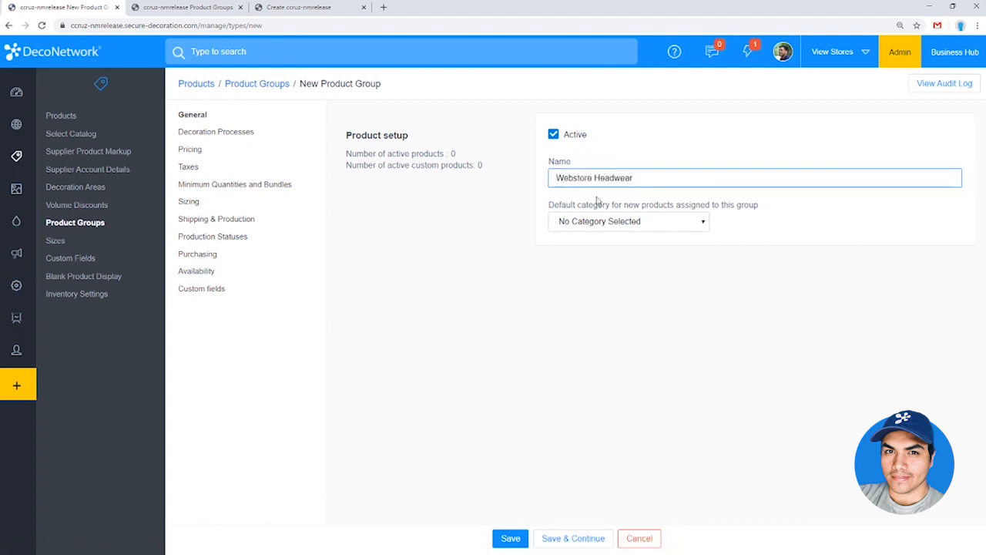
pyautogui.click(599, 223)
pyautogui.click(599, 366)
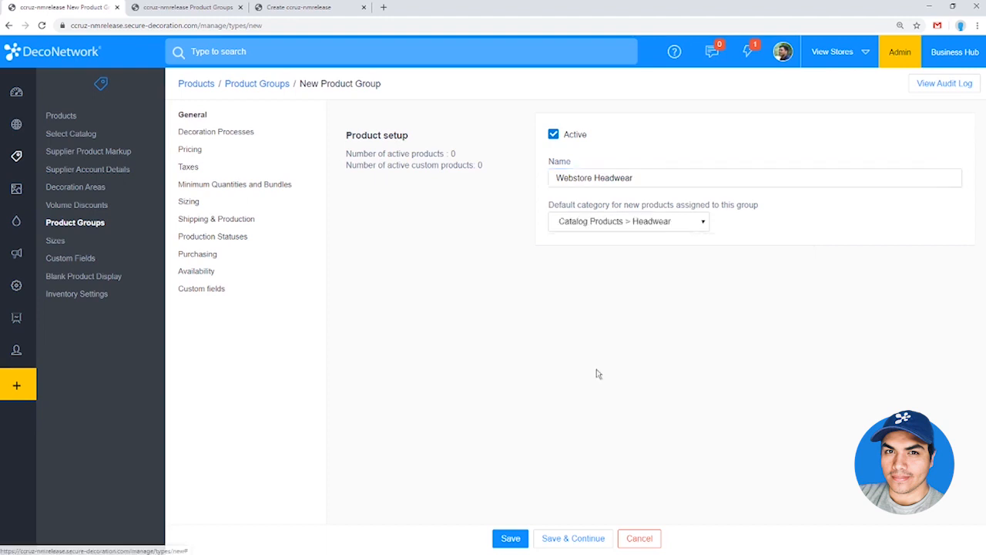
pyautogui.click(512, 539)
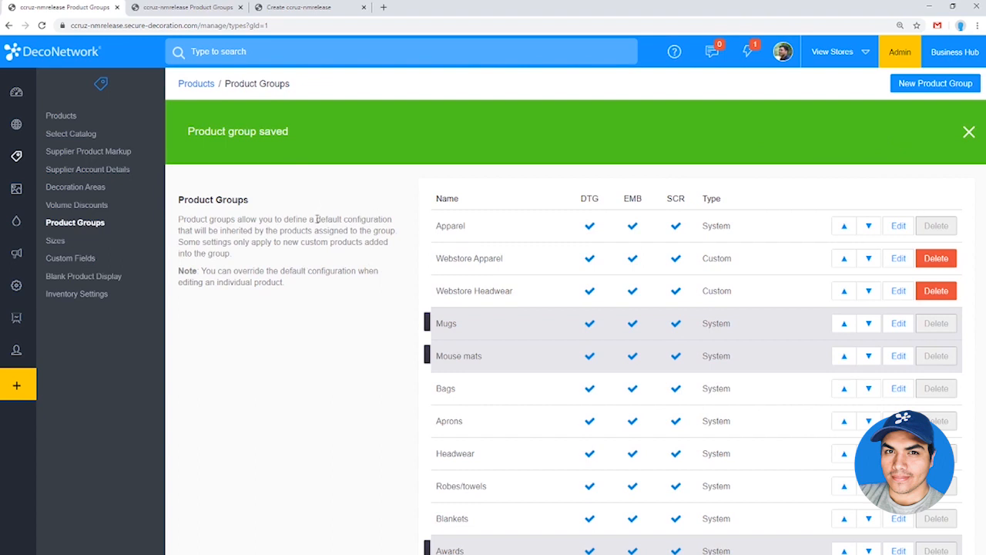
# Go to the product list and add a top-level category named T-Shirts
pyautogui.click(68, 123)
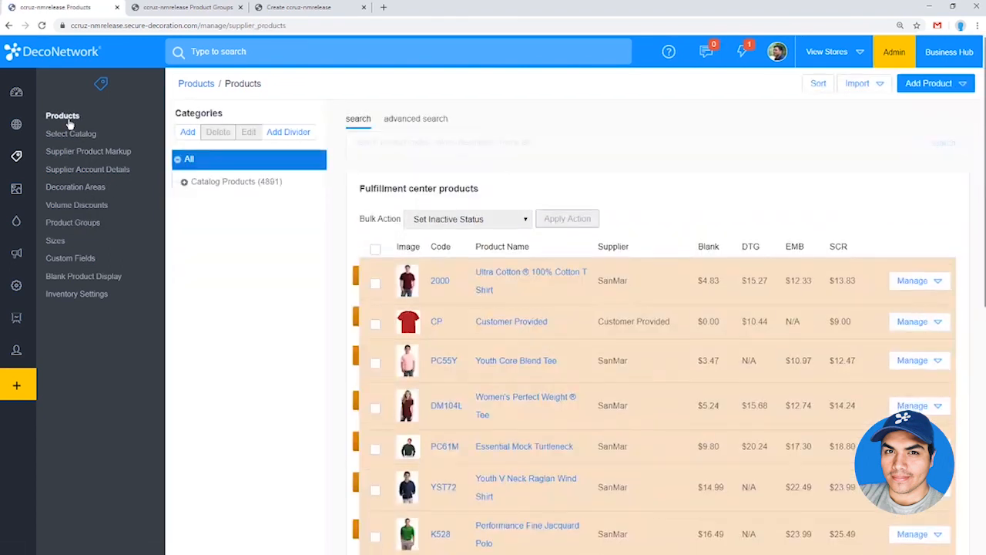
pyautogui.click(188, 133)
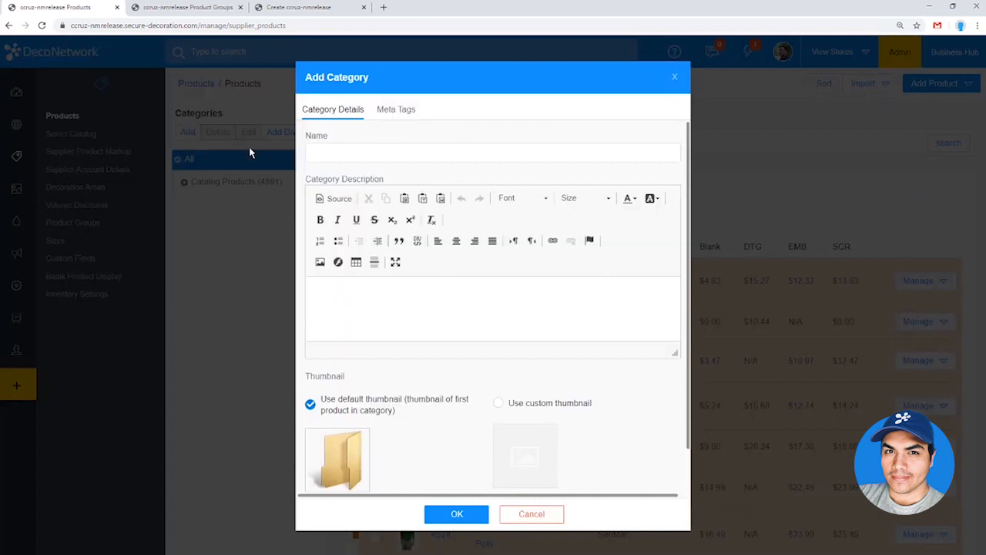
pyautogui.click(338, 149)
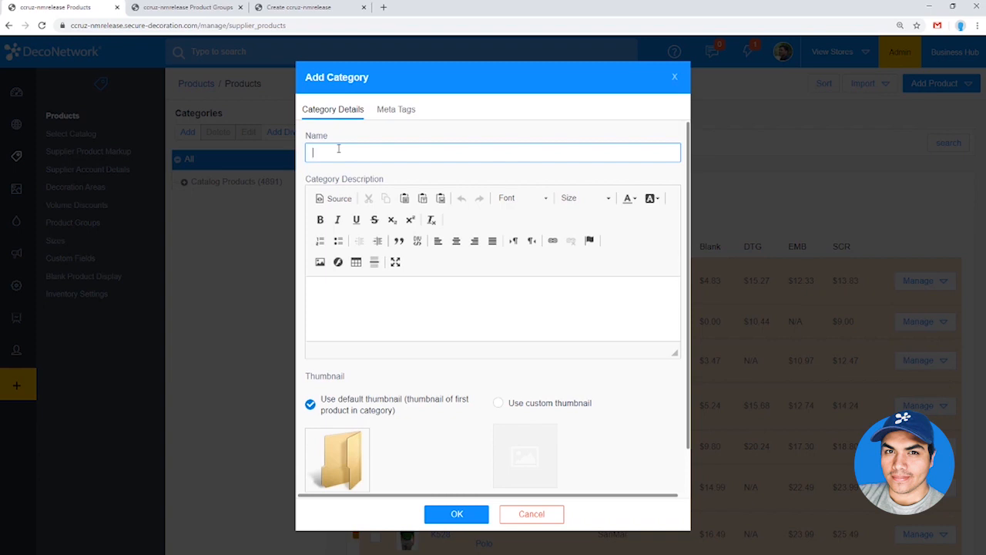
pyautogui.write('T-Shirts')
pyautogui.click(477, 517)
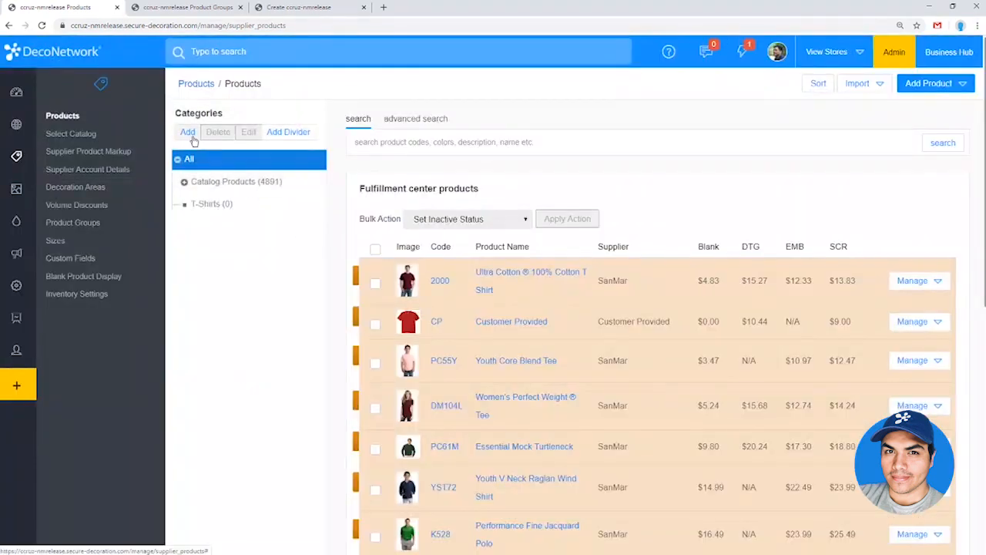
# Add two more top-level product categories named Polos and Tank tops
pyautogui.click(188, 132)
pyautogui.click(354, 158)
pyautogui.write('Polos')
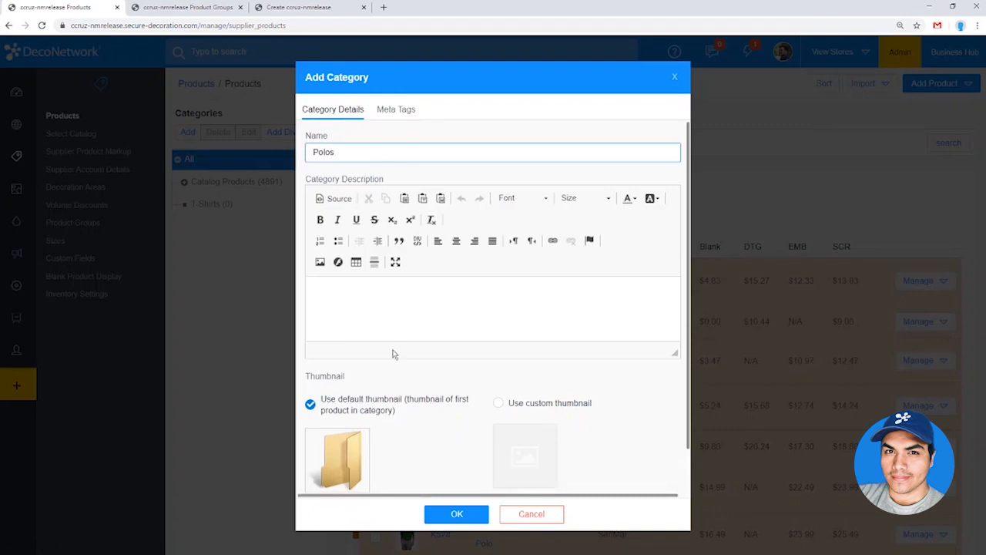
pyautogui.click(454, 513)
pyautogui.click(187, 132)
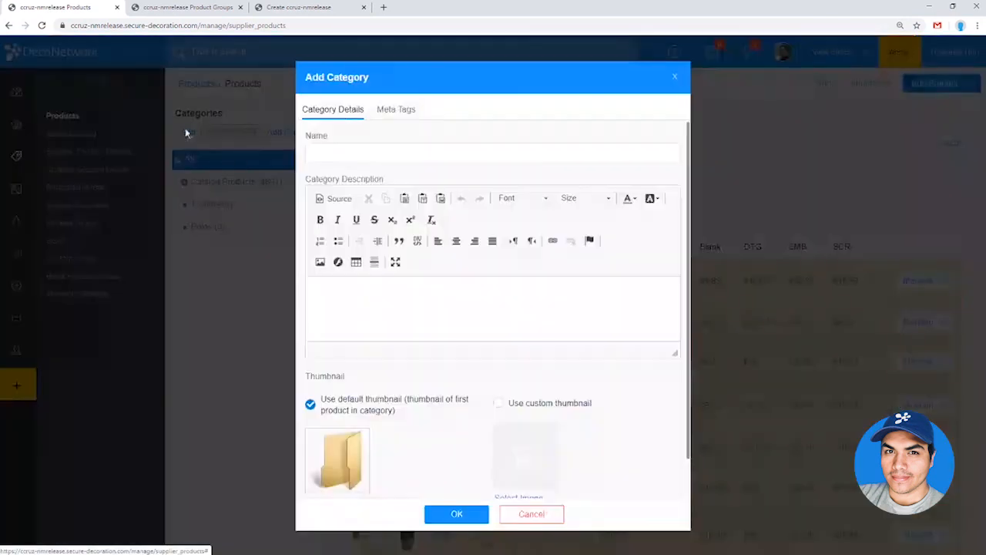
pyautogui.click(369, 153)
pyautogui.write('Tank')
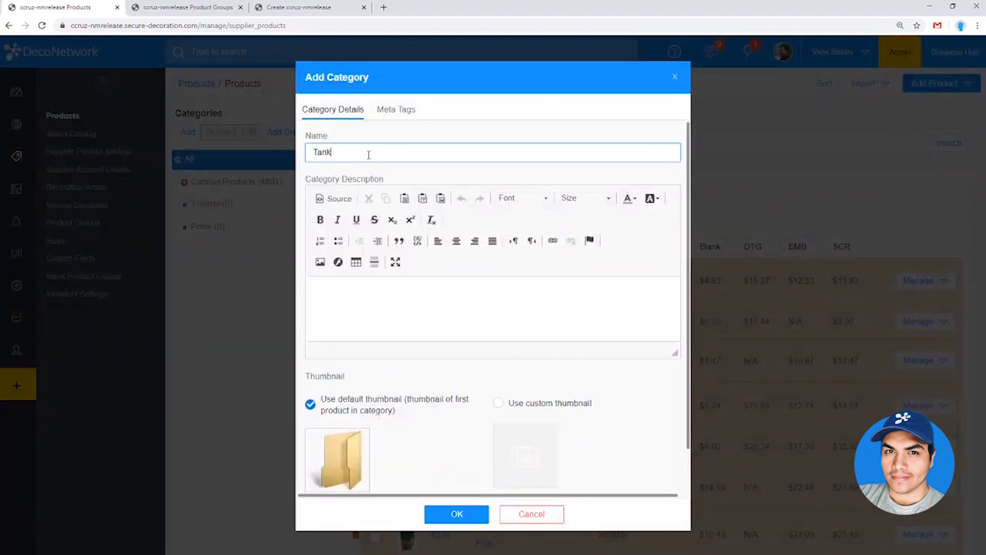
pyautogui.write(' tops')
pyautogui.click(444, 513)
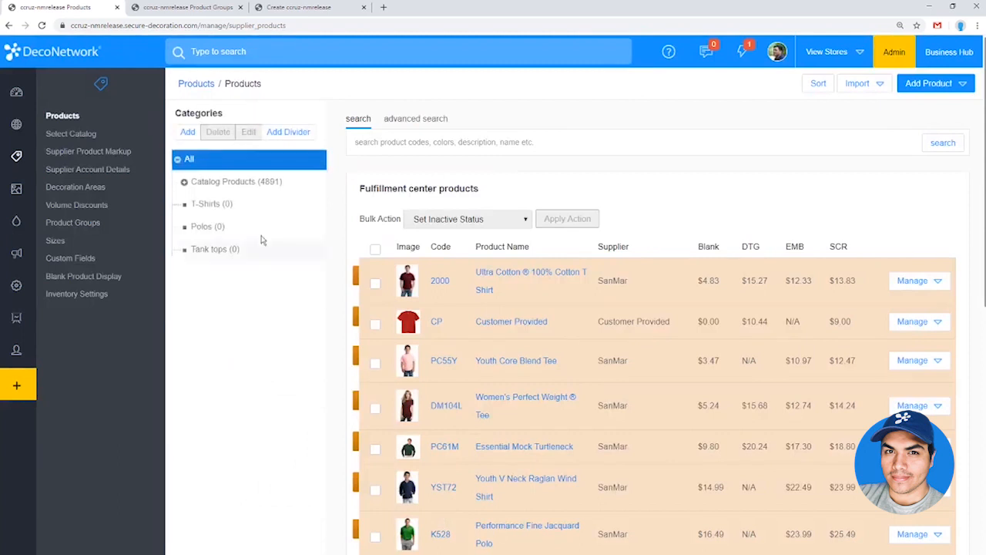
# Add a top-level product category named Headwear
pyautogui.click(187, 131)
pyautogui.click(398, 152)
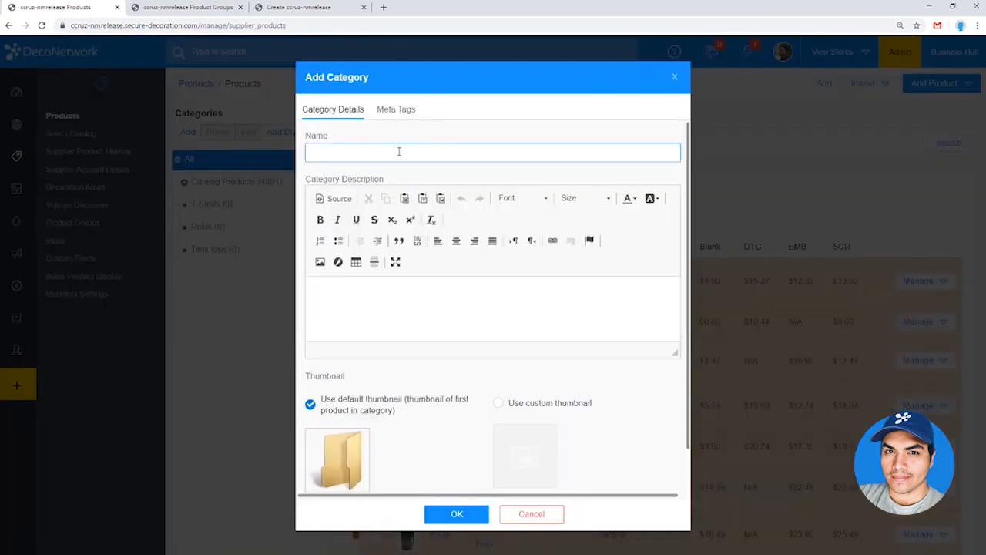
pyautogui.write('Headwear')
pyautogui.click(452, 513)
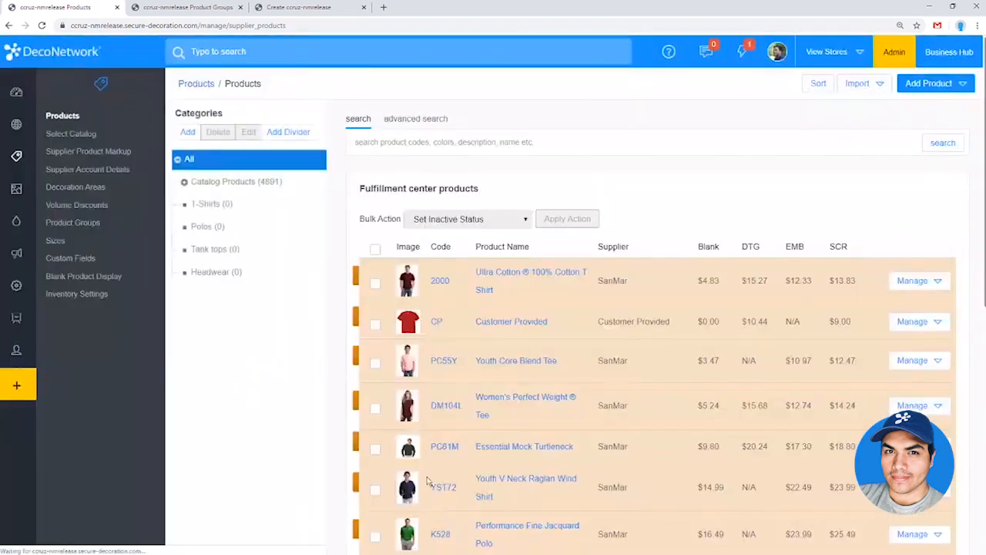
# Look into the empty Headwear category, return to all products and add a top-level category named Our Products
pyautogui.click(220, 273)
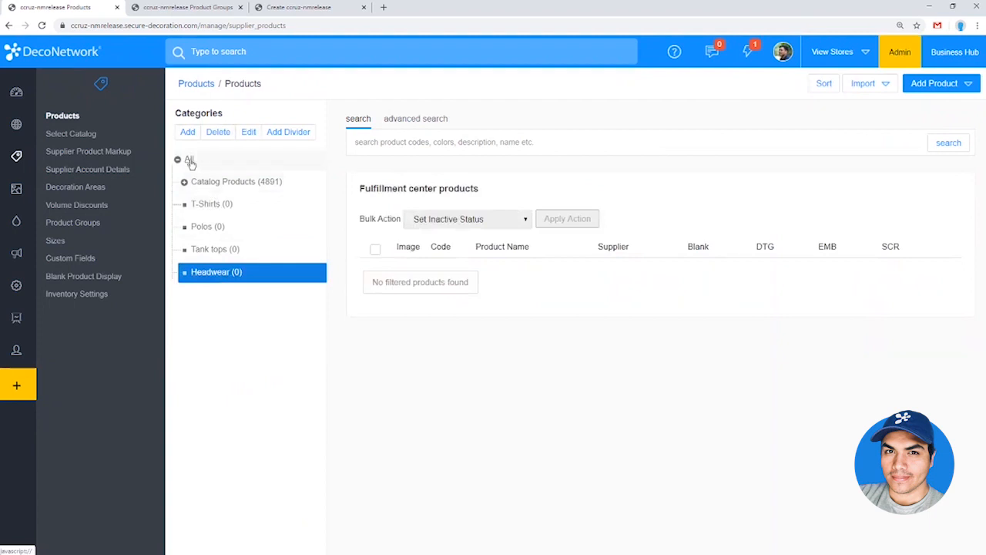
pyautogui.click(189, 160)
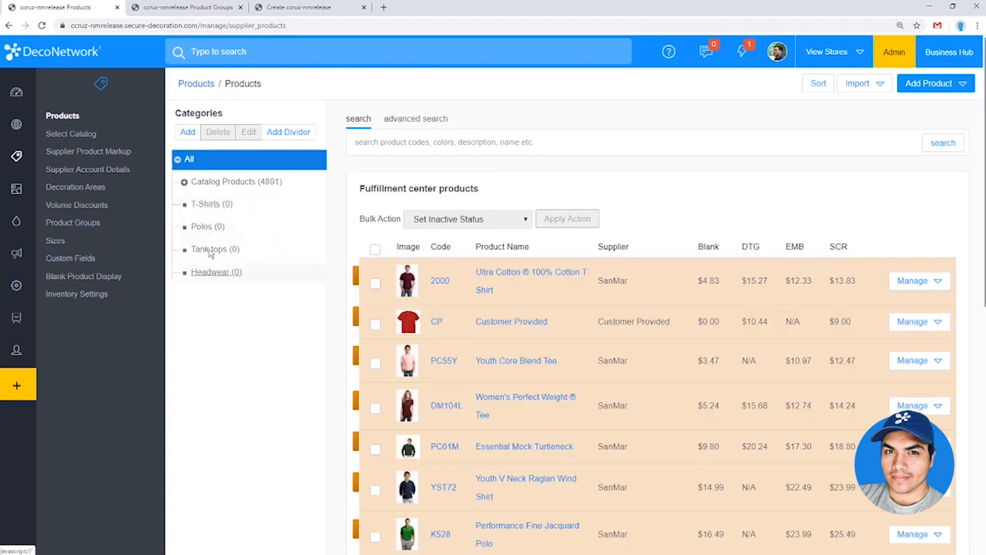
pyautogui.click(190, 133)
pyautogui.click(370, 151)
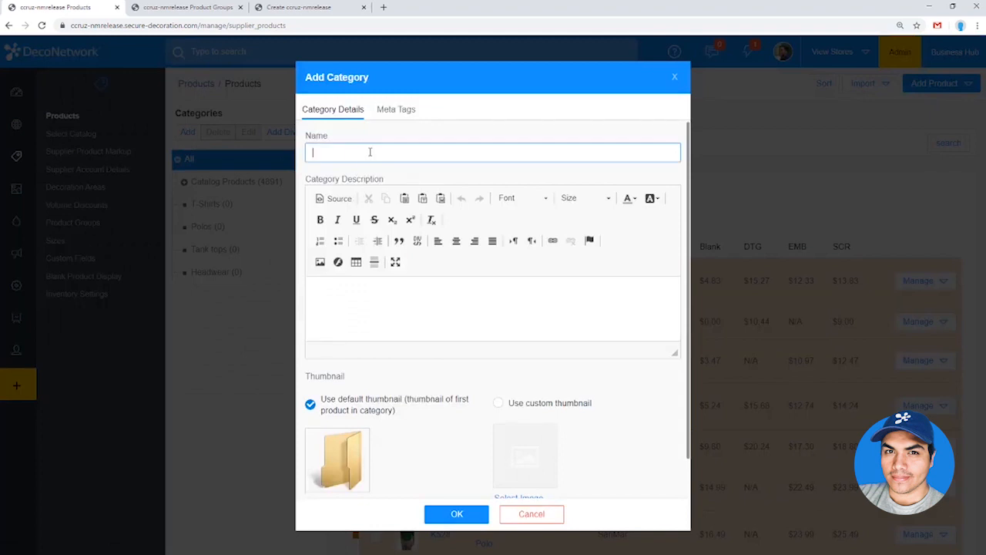
pyautogui.write('Out')
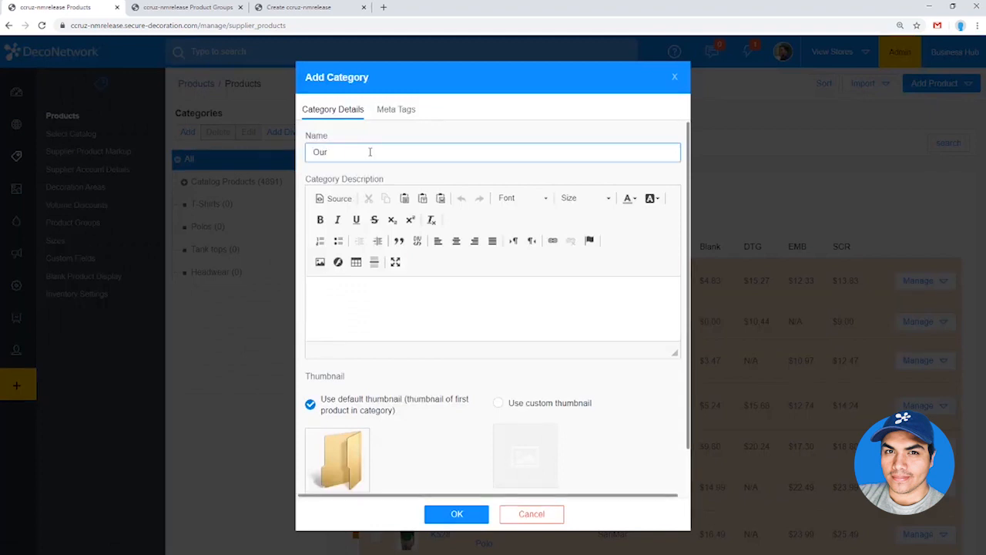
pyautogui.press('BackSpace')
pyautogui.press('BackSpace')
pyautogui.write('OUr Produc')
pyautogui.click(454, 514)
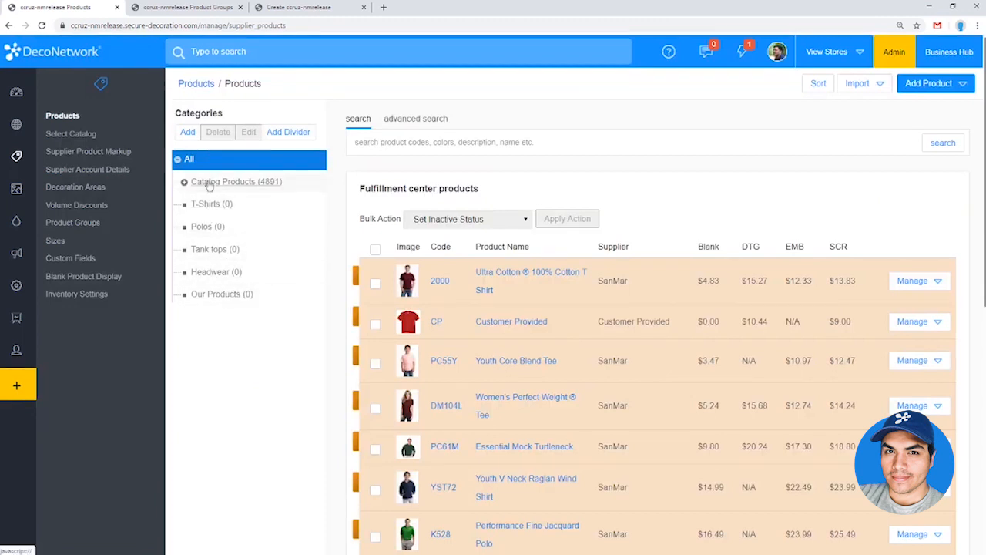
# Nest the T-Shirts, Polos, Tank tops and Headwear categories under Our Products
pyautogui.moveTo(209, 204); pyautogui.dragTo(238, 300)
pyautogui.moveTo(213, 219); pyautogui.dragTo(220, 273)
pyautogui.click(185, 249)
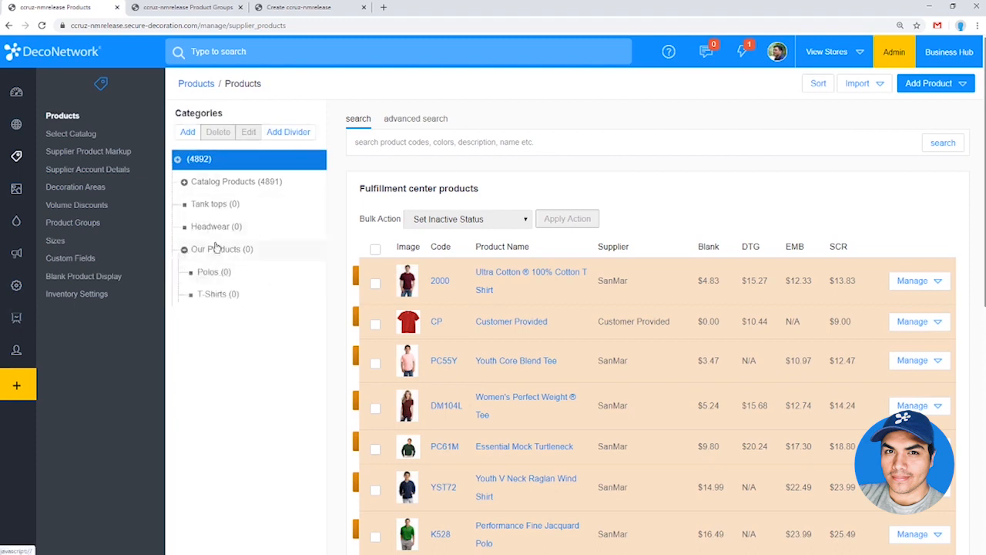
pyautogui.moveTo(199, 204); pyautogui.dragTo(223, 224)
pyautogui.click(185, 205)
pyautogui.click(186, 205)
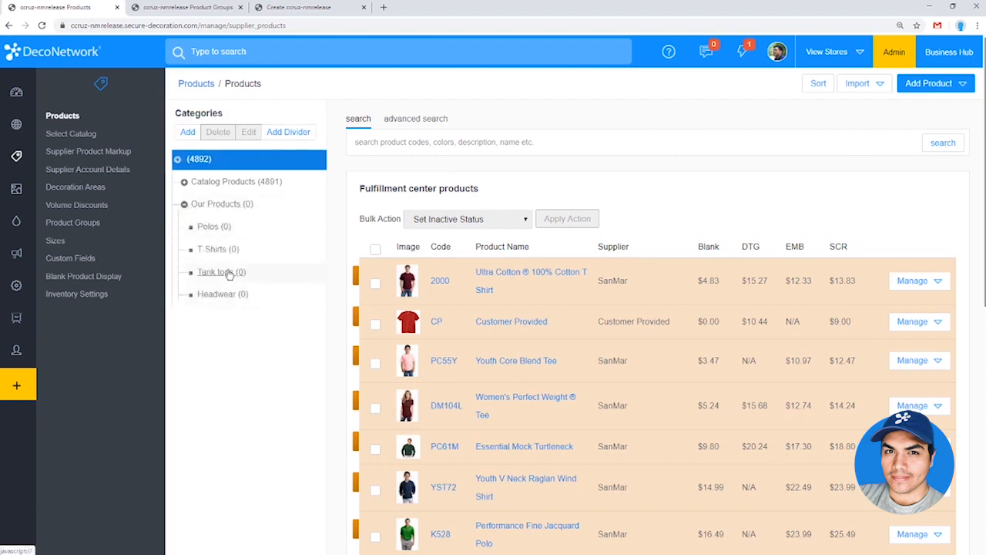
# Move T-Shirts, Polos, Tank tops and Headwear out of Our Products to the top level, in that order above Catalog Products
pyautogui.moveTo(223, 247); pyautogui.dragTo(216, 219)
pyautogui.moveTo(218, 227); pyautogui.dragTo(219, 161)
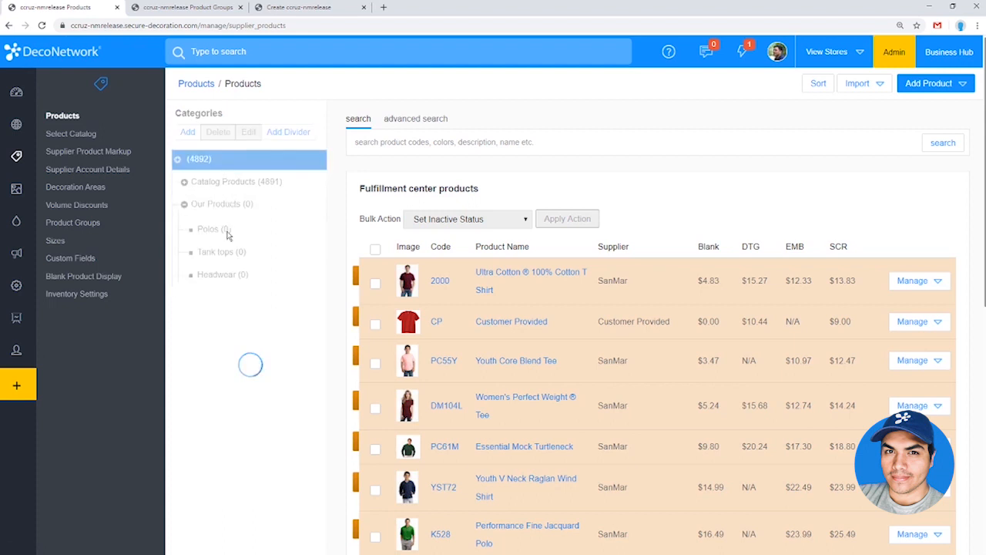
pyautogui.moveTo(213, 250); pyautogui.dragTo(192, 193)
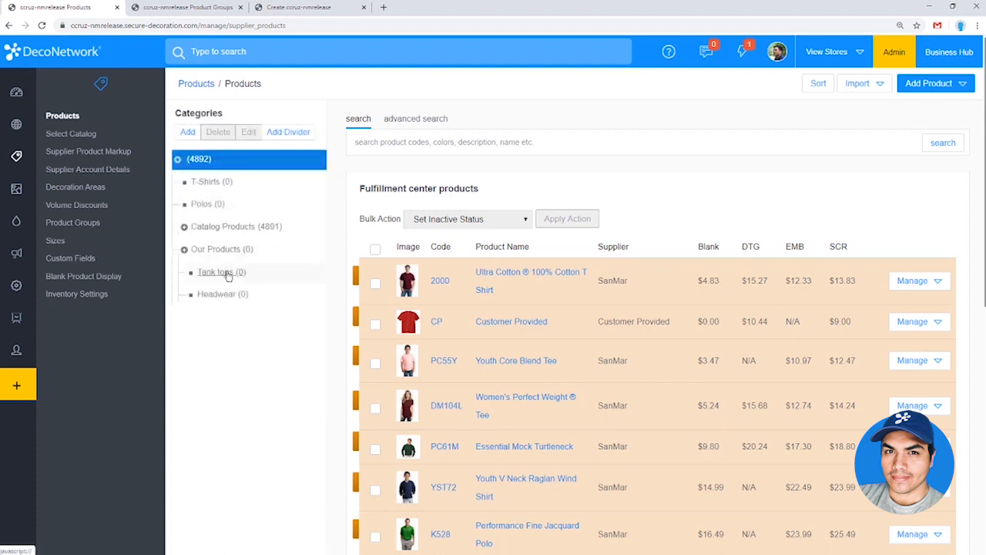
pyautogui.moveTo(229, 273); pyautogui.dragTo(223, 220)
pyautogui.moveTo(234, 300); pyautogui.dragTo(231, 242)
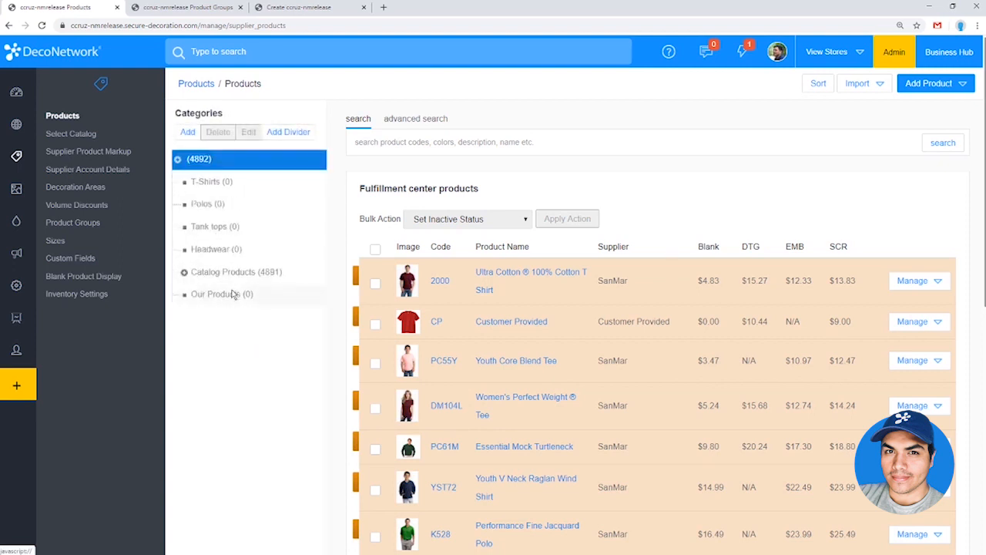
# Delete the empty Our Products category
pyautogui.click(233, 295)
pyautogui.click(218, 132)
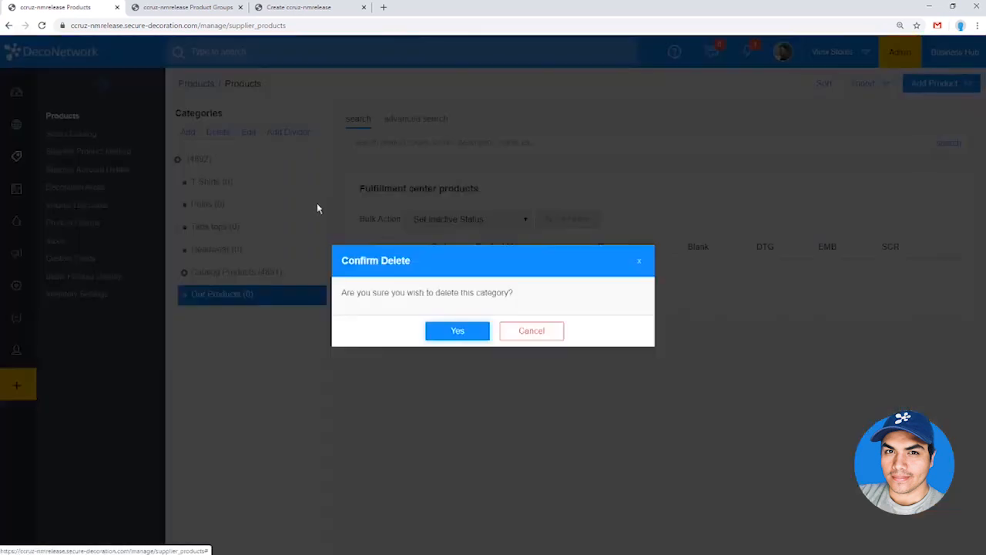
pyautogui.click(459, 330)
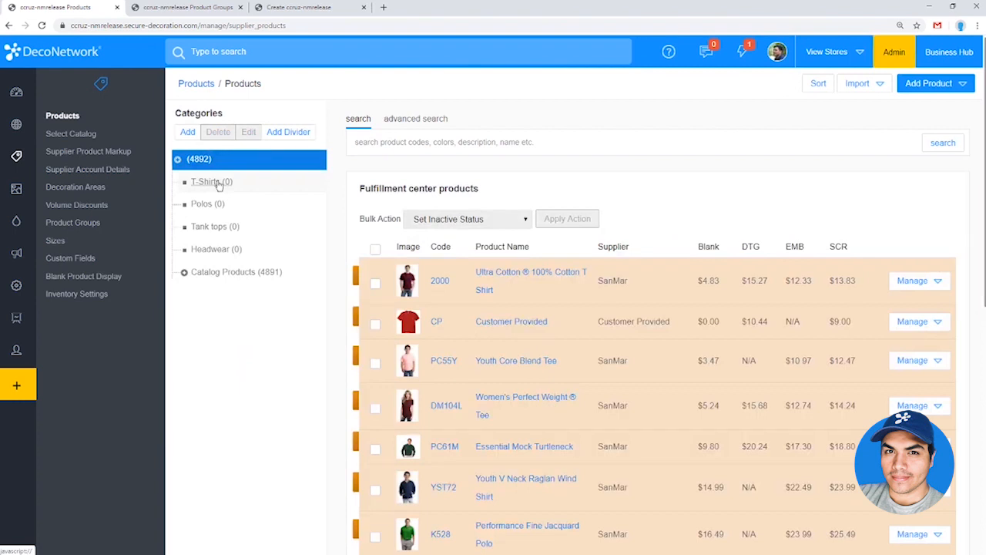
# Add a subcategory named Womens under T-Shirts
pyautogui.click(220, 184)
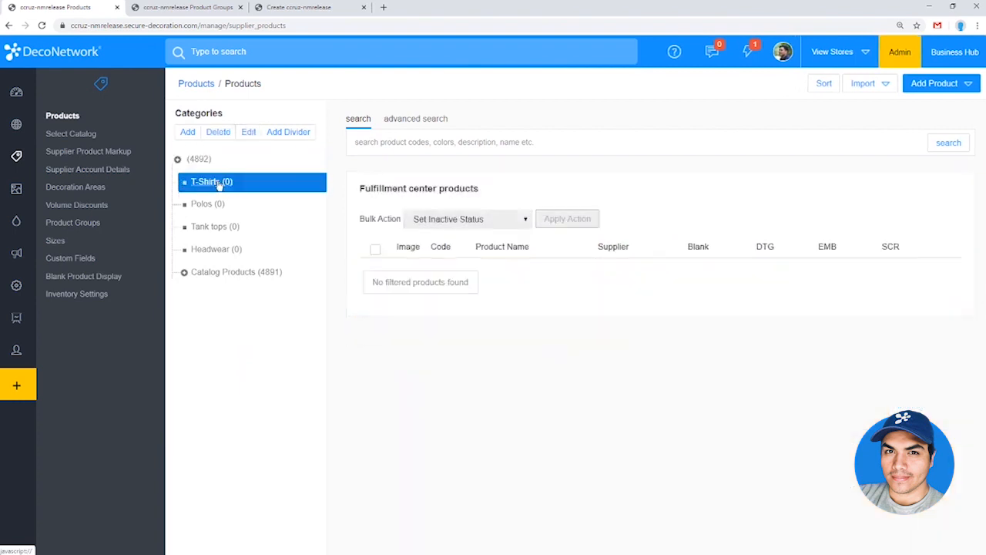
pyautogui.click(189, 132)
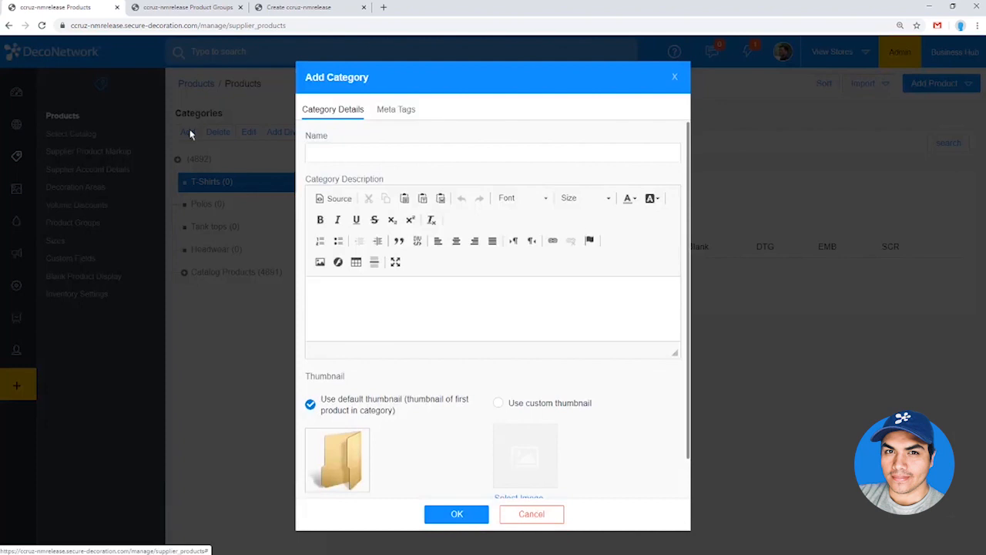
pyautogui.click(387, 150)
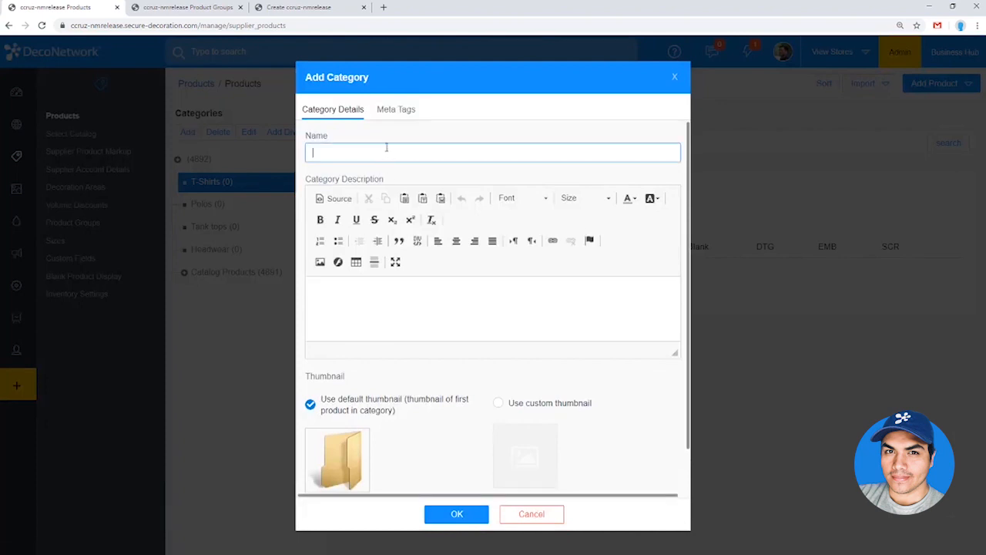
pyautogui.write('Womens')
pyautogui.click(455, 514)
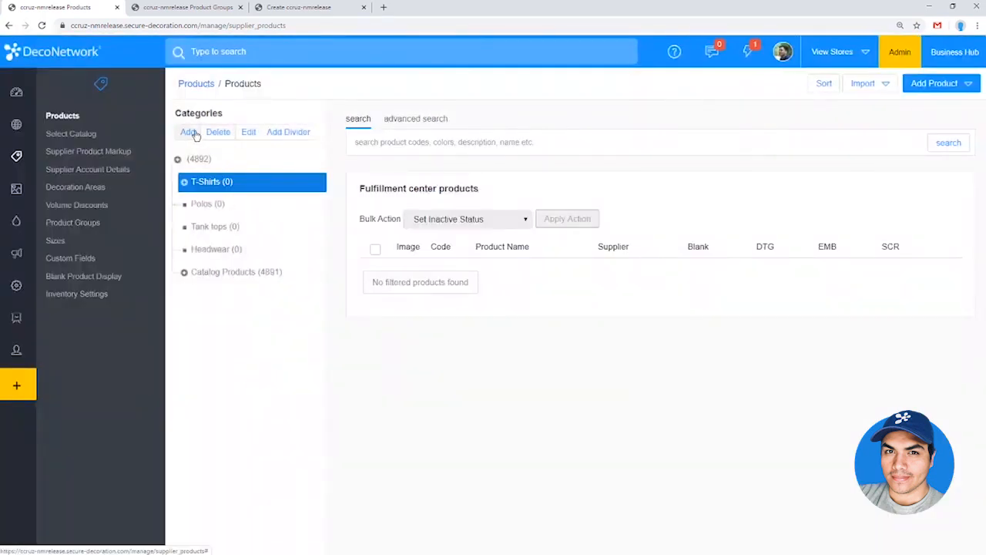
# Add the subcategories Mens and Youth under T-Shirts
pyautogui.click(190, 133)
pyautogui.click(351, 150)
pyautogui.write('Me')
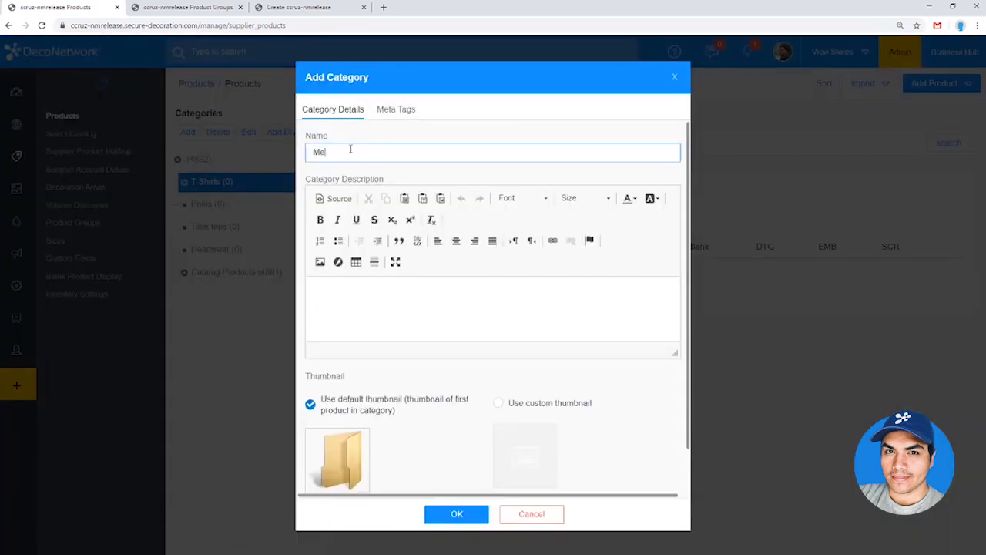
pyautogui.write('ns')
pyautogui.click(457, 514)
pyautogui.click(192, 135)
pyautogui.click(378, 154)
pyautogui.write('Yout')
pyautogui.click(454, 514)
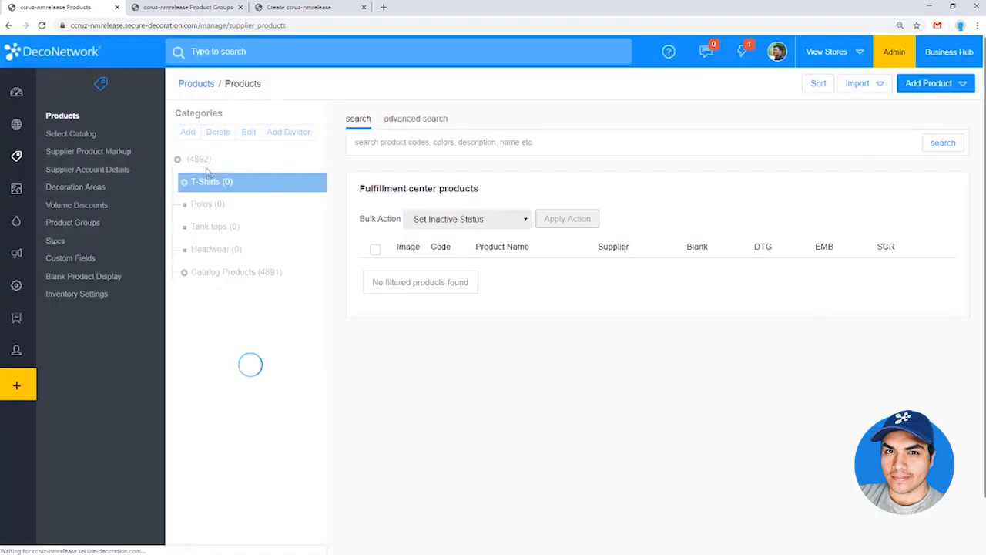
# Add a Unisex subcategory under T-Shirts, place it above Youth and collapse the T-Shirts category
pyautogui.click(184, 182)
pyautogui.click(187, 131)
pyautogui.click(427, 152)
pyautogui.write('Unisex')
pyautogui.click(466, 515)
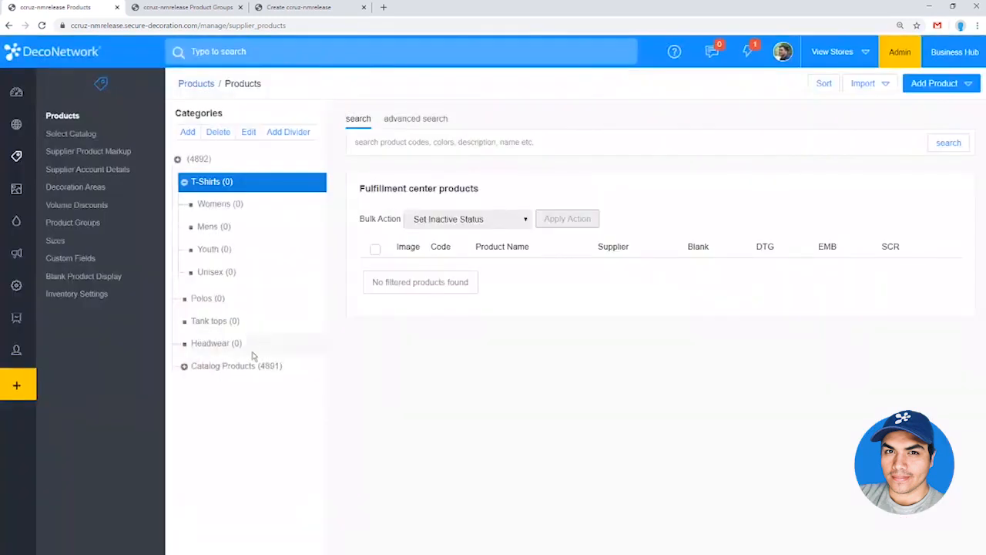
pyautogui.moveTo(220, 276); pyautogui.dragTo(225, 243)
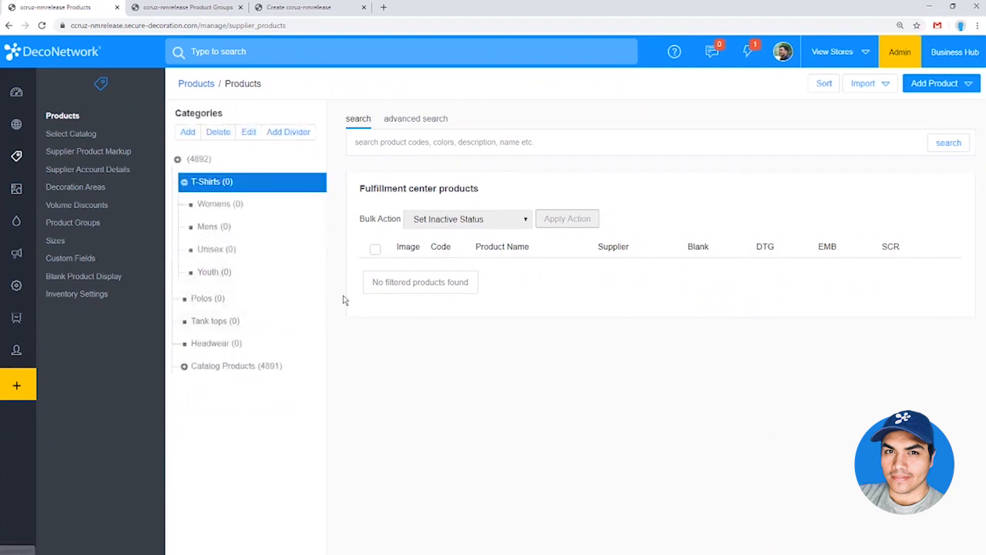
pyautogui.click(184, 184)
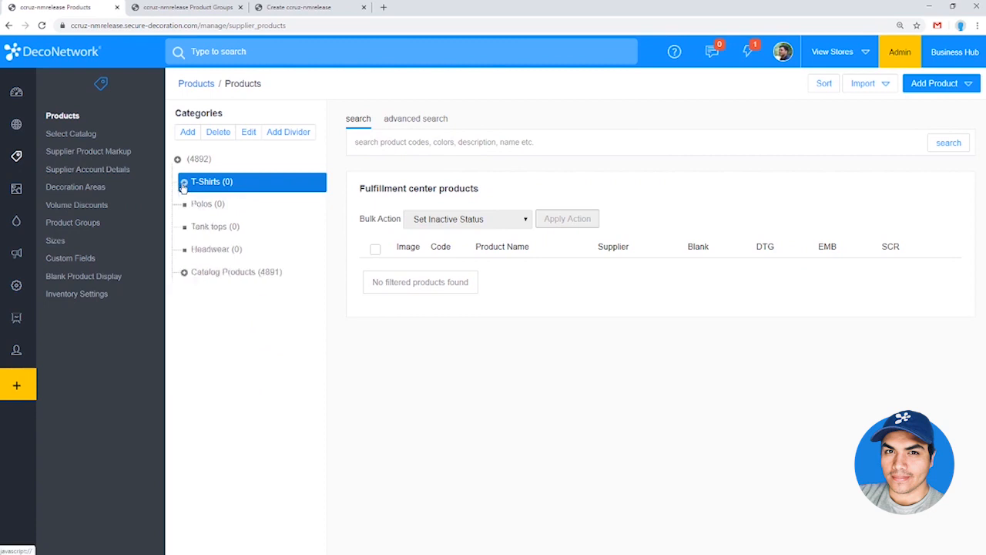
pyautogui.click(184, 184)
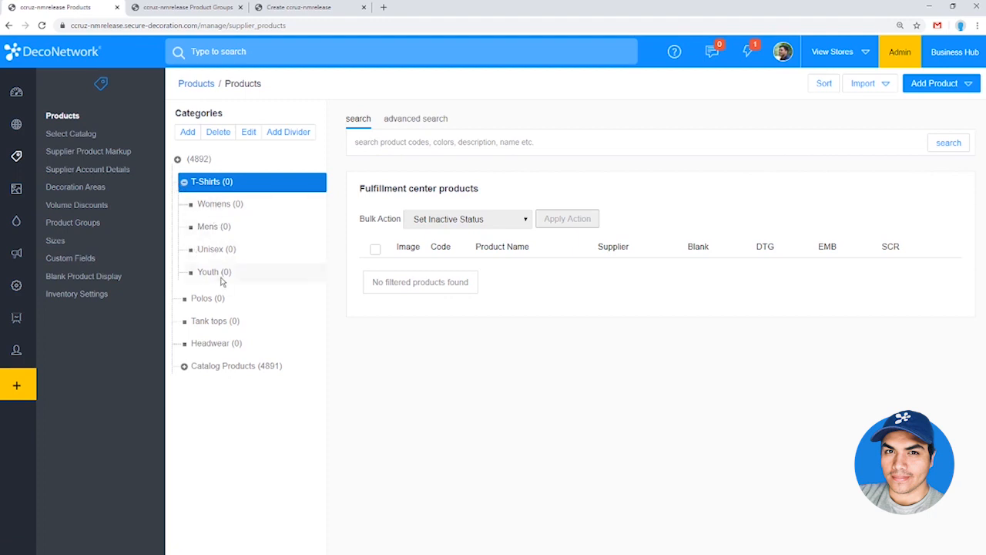
pyautogui.click(183, 183)
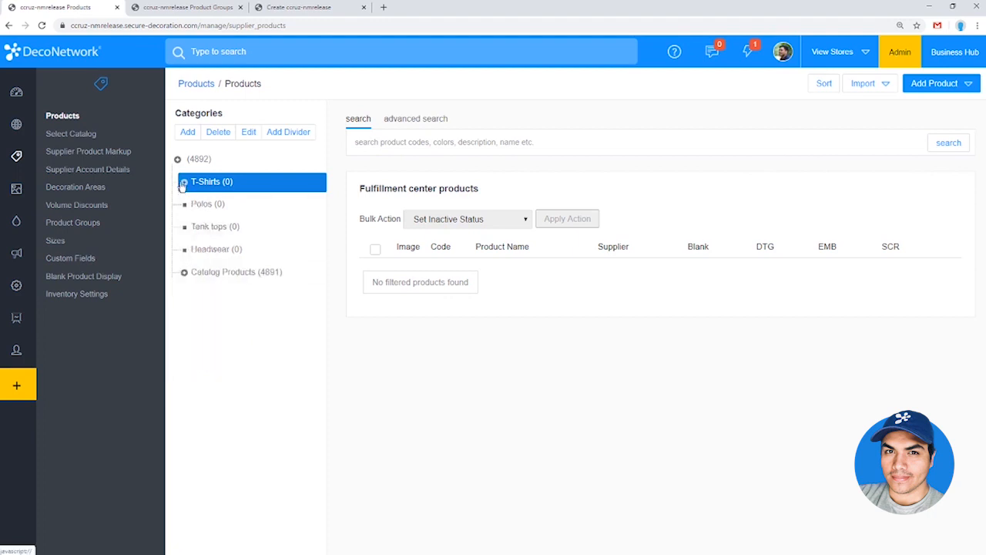
# Search the products in all categories for product code 5000 using the advanced search
pyautogui.click(181, 159)
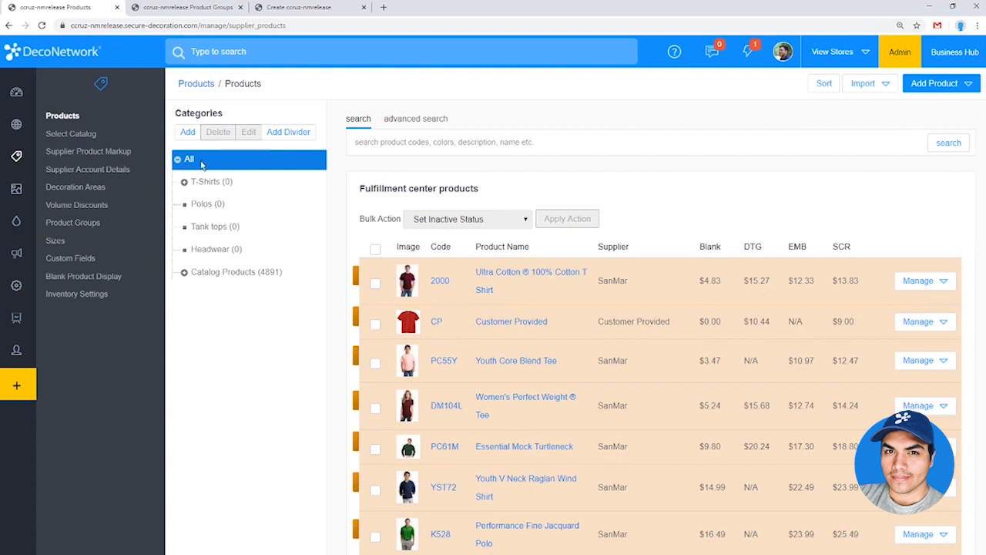
pyautogui.click(426, 135)
pyautogui.click(433, 119)
pyautogui.click(668, 167)
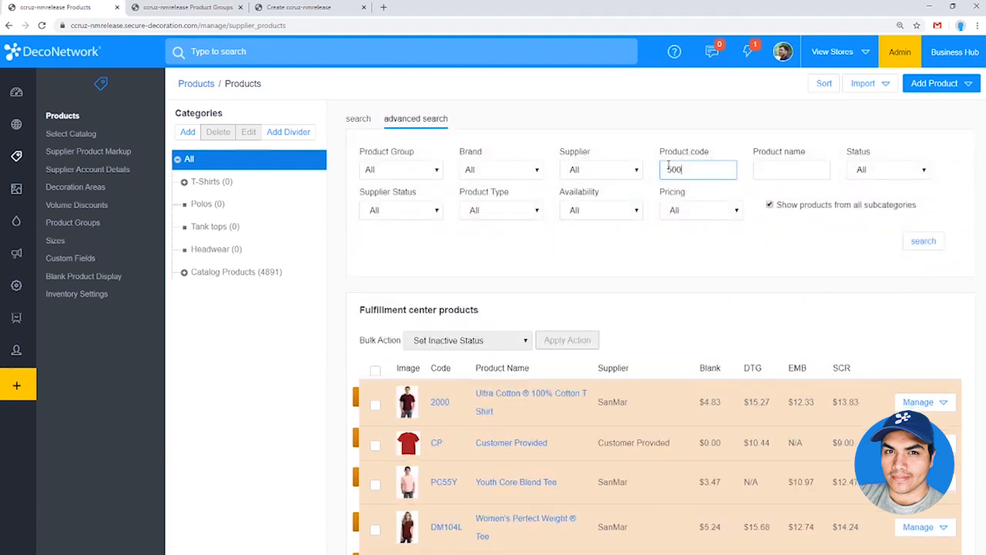
pyautogui.click(924, 243)
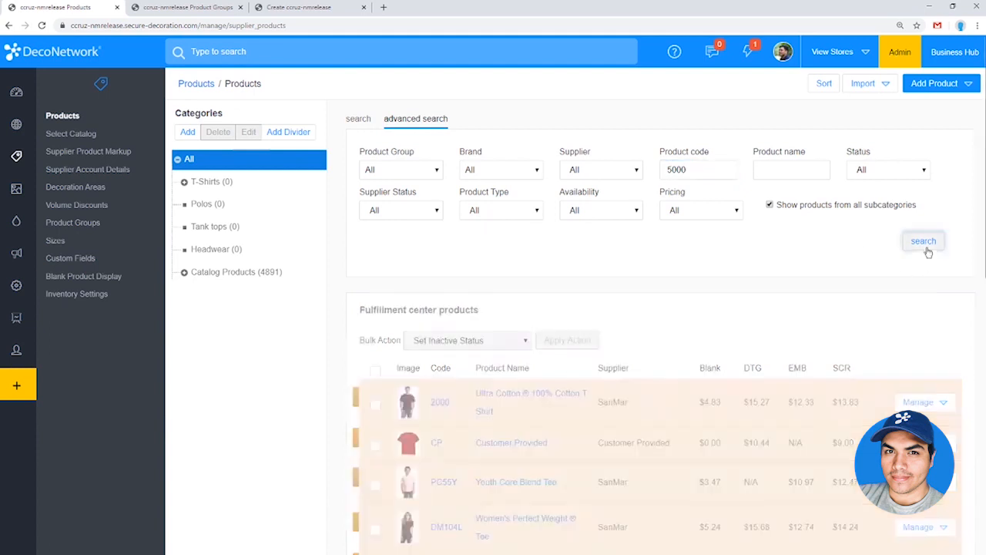
pyautogui.scroll(-3, 638, 374)
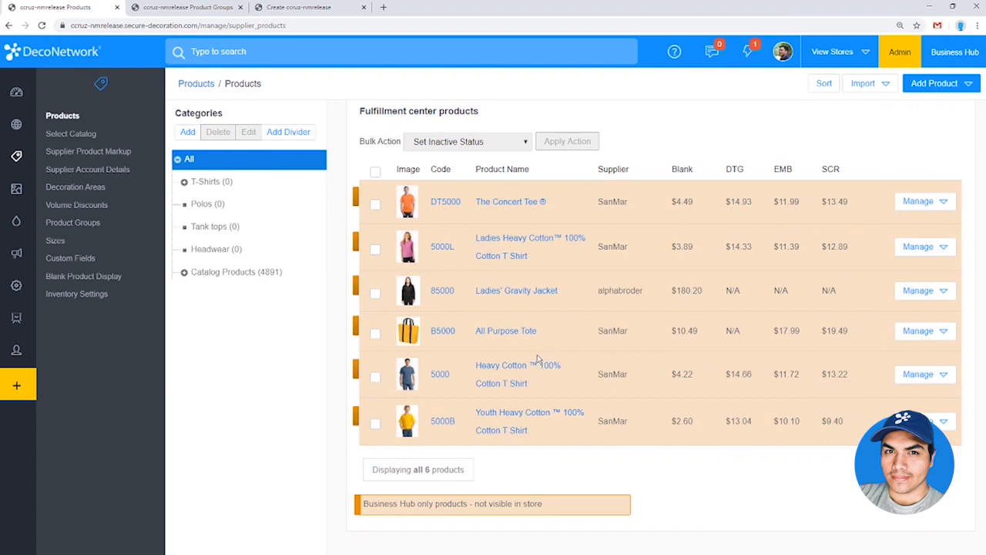
# Open the Heavy Cotton (5000), Ladies Heavy Cotton (5000L) and Youth Heavy Cotton (5000B) T-shirts in separate browser tabs
pyautogui.middleClick(491, 369)
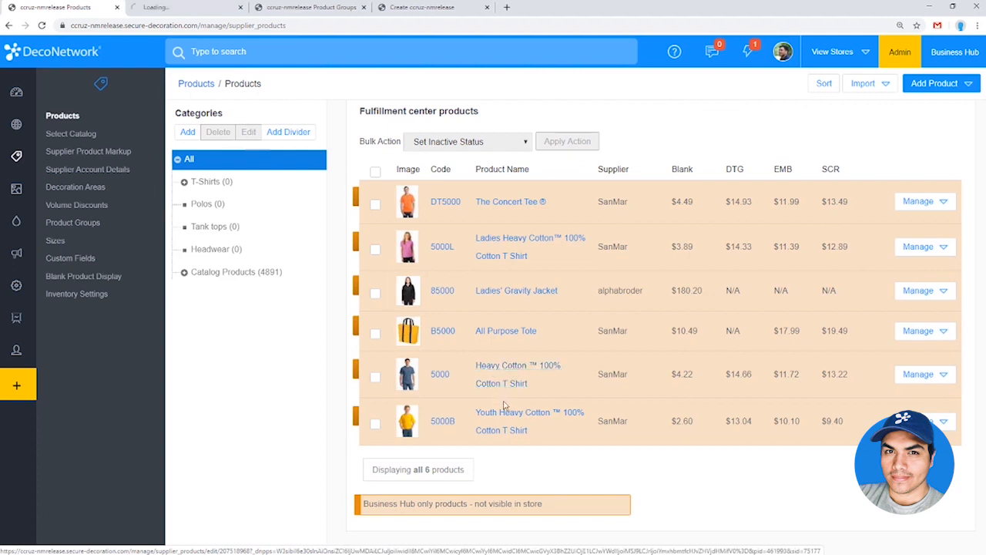
pyautogui.middleClick(499, 251)
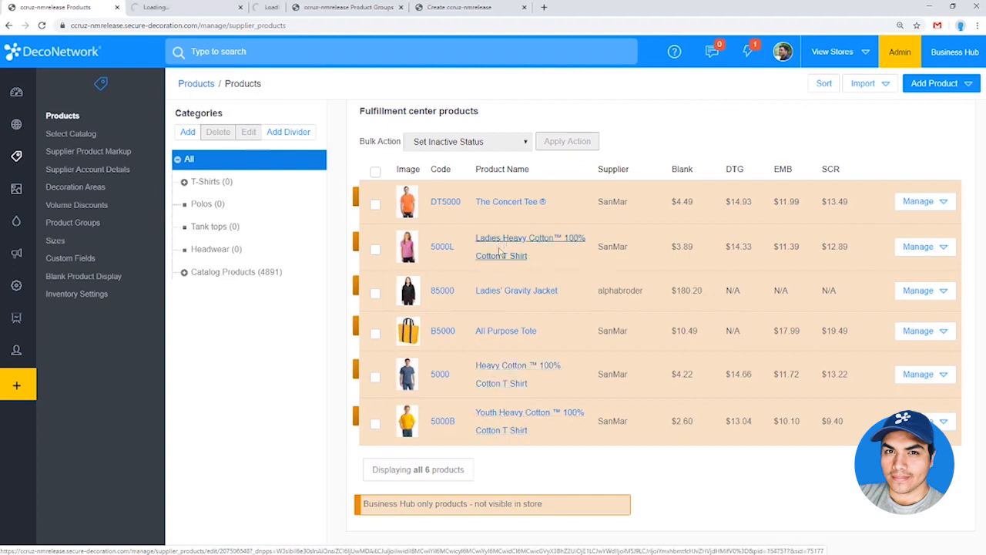
pyautogui.middleClick(504, 416)
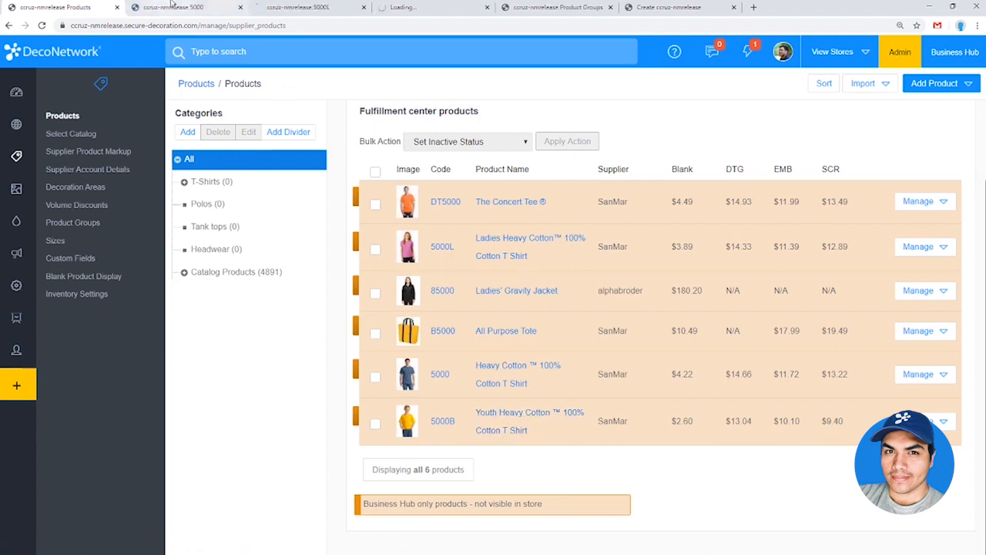
# Change the product group of the Heavy Cotton T-shirt 5000 to Webstore Apparel and save it
pyautogui.click(174, 6)
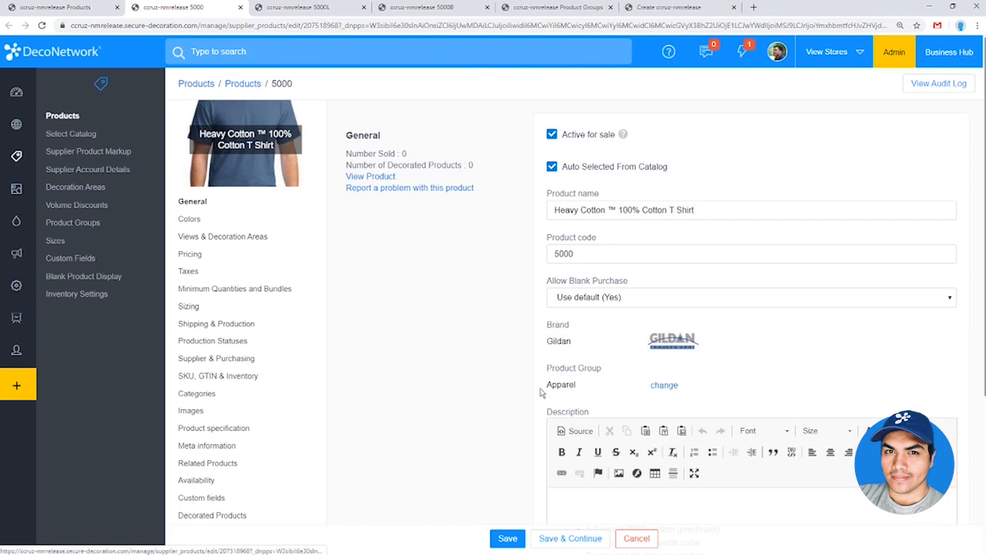
pyautogui.click(664, 385)
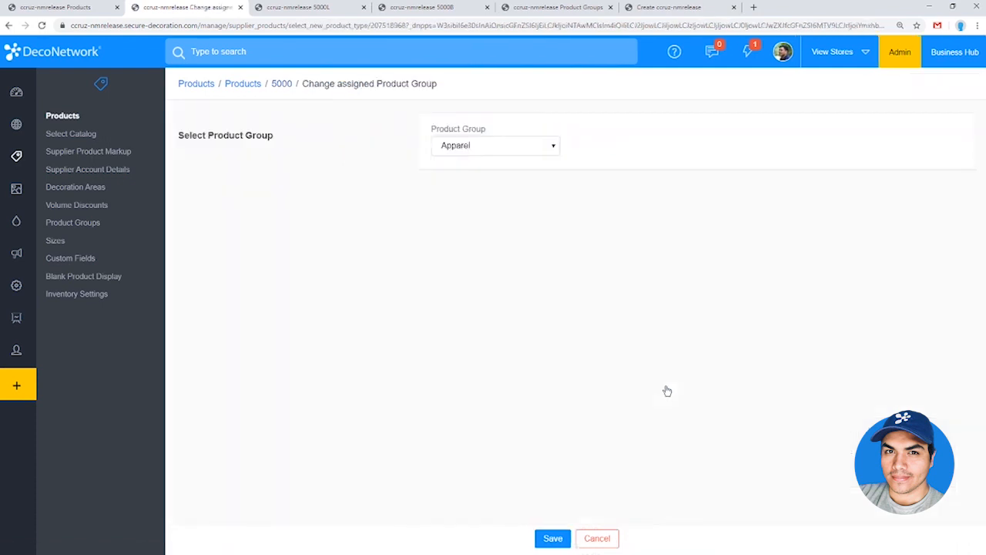
pyautogui.click(501, 151)
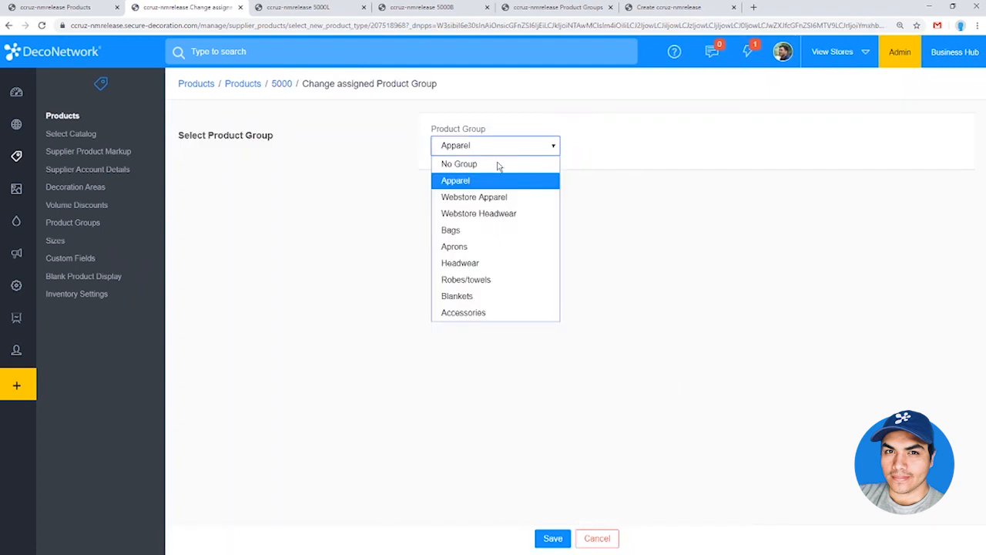
pyautogui.click(501, 197)
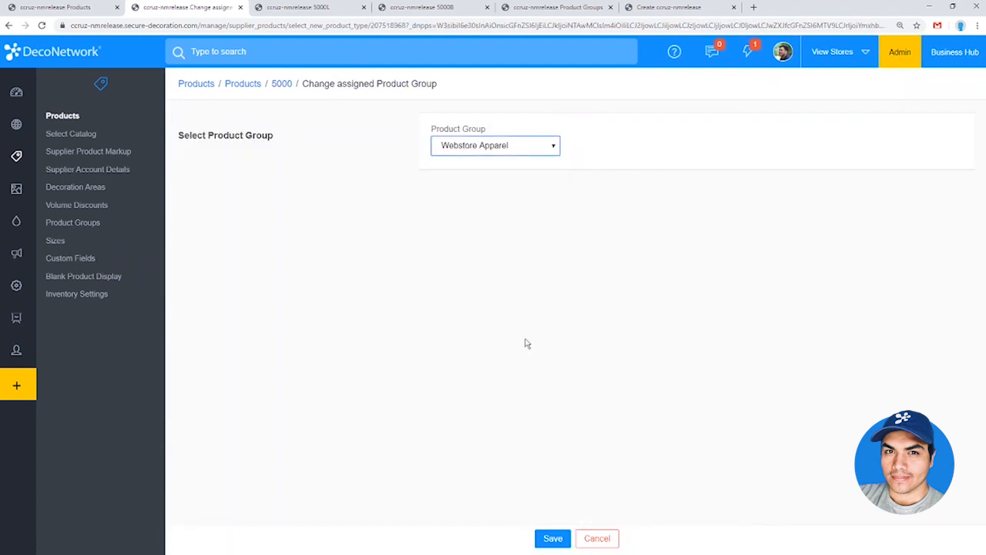
pyautogui.click(560, 542)
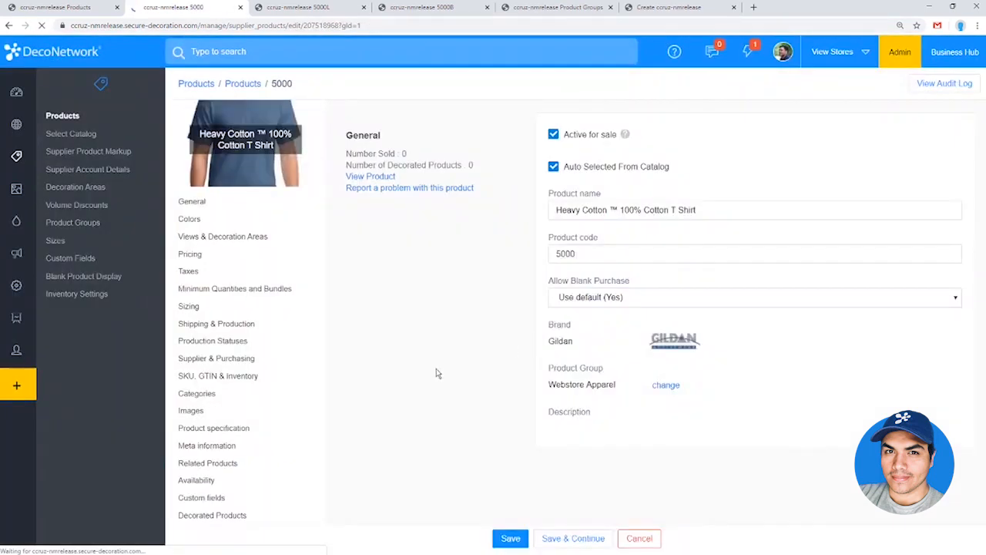
# Check the availability settings of product 5000 and reload the webstore's Create page to see whether the shirt is listed
pyautogui.click(204, 481)
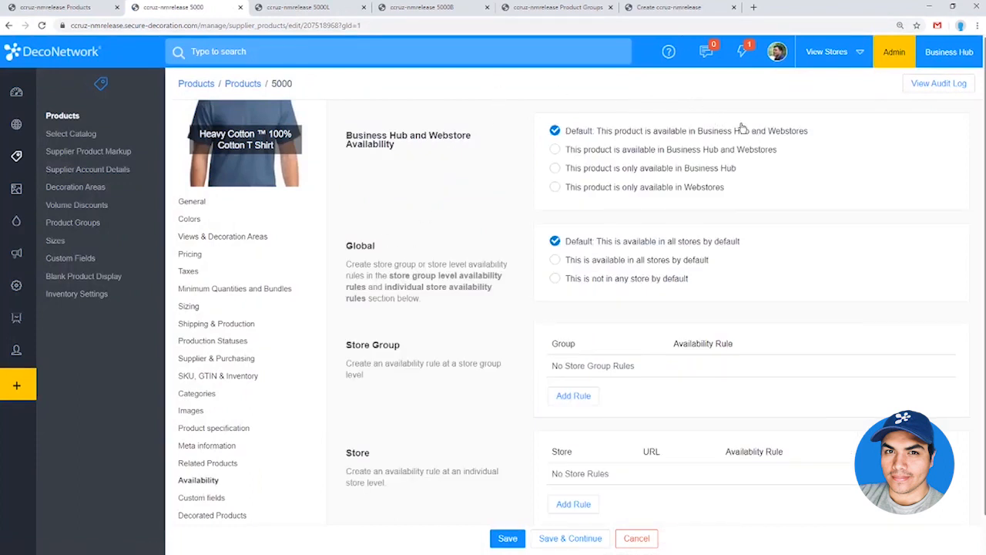
pyautogui.click(672, 9)
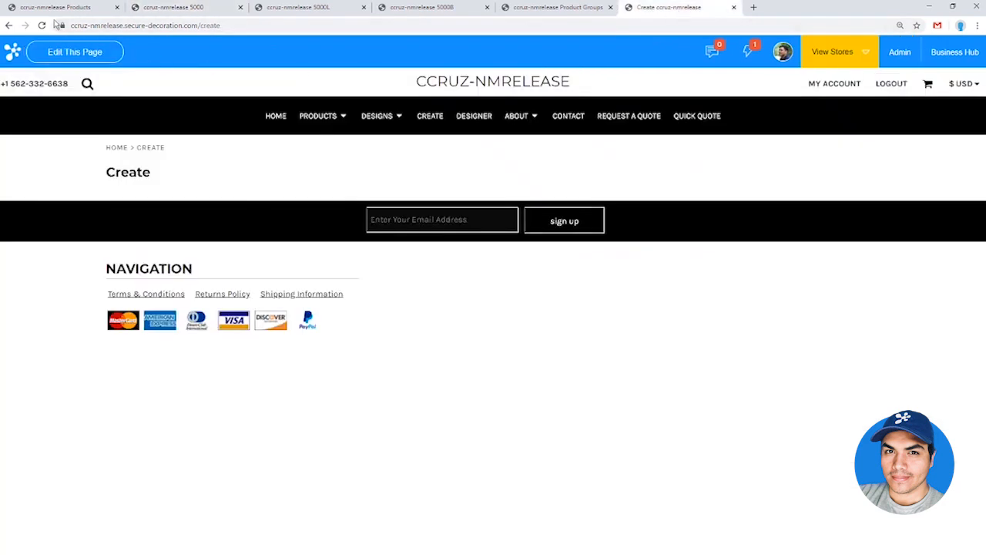
pyautogui.click(41, 25)
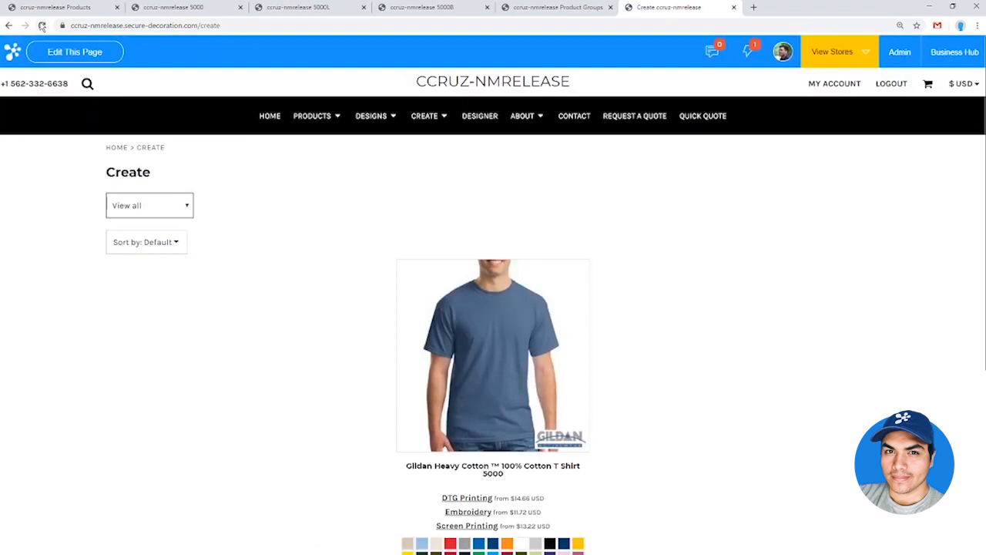
# Remove both Catalog Products category assignments, 100% Cotton and T-Shirts, from product 5000
pyautogui.click(184, 5)
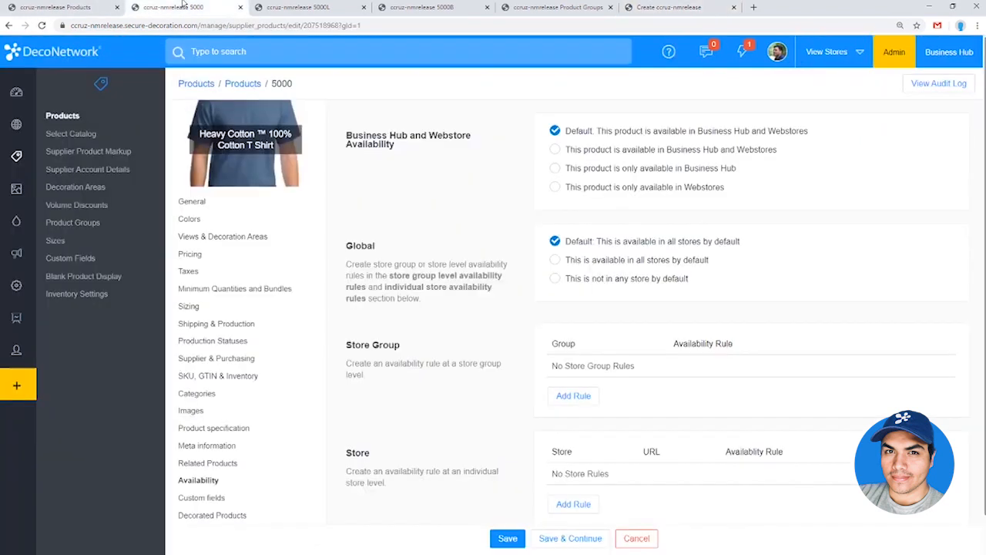
pyautogui.click(208, 203)
pyautogui.click(217, 396)
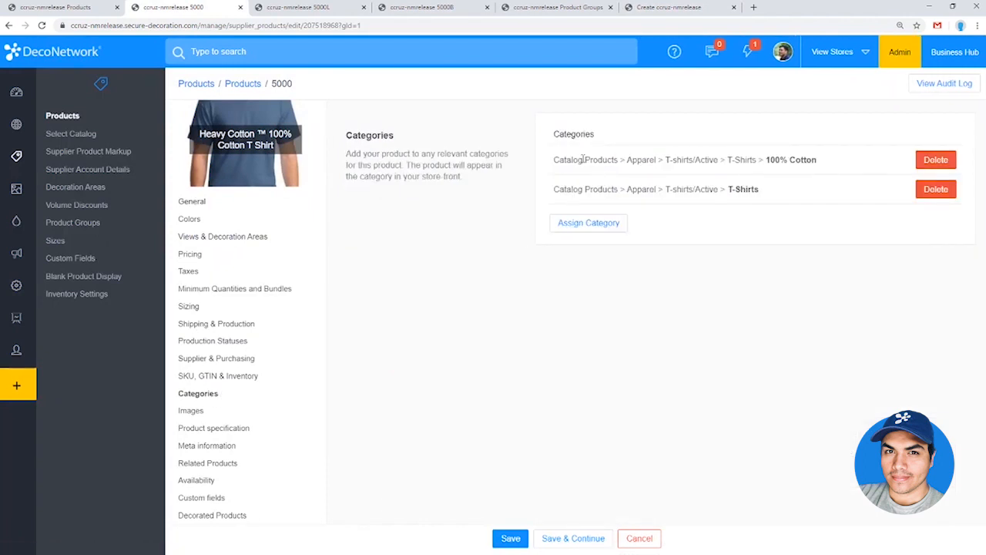
pyautogui.moveTo(568, 159); pyautogui.dragTo(758, 190)
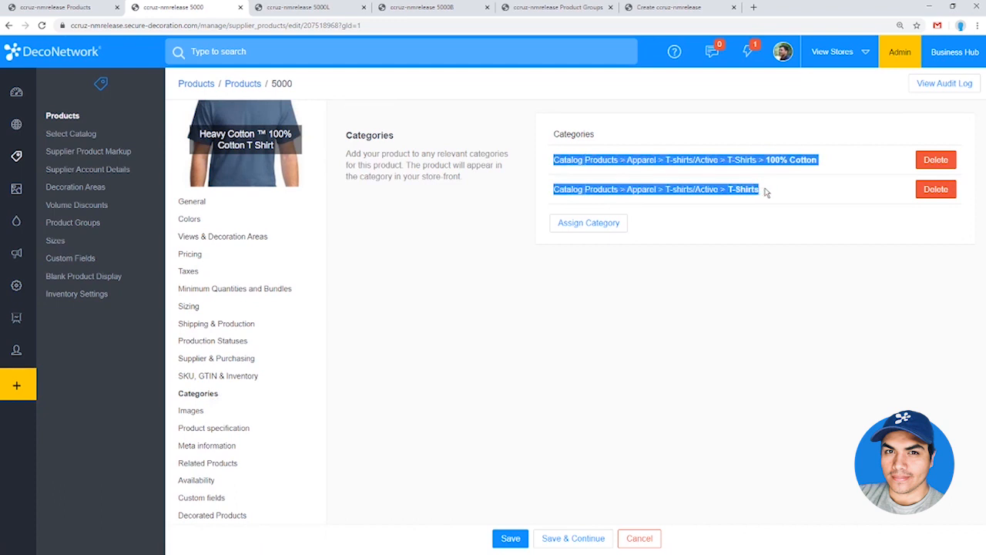
pyautogui.click(765, 193)
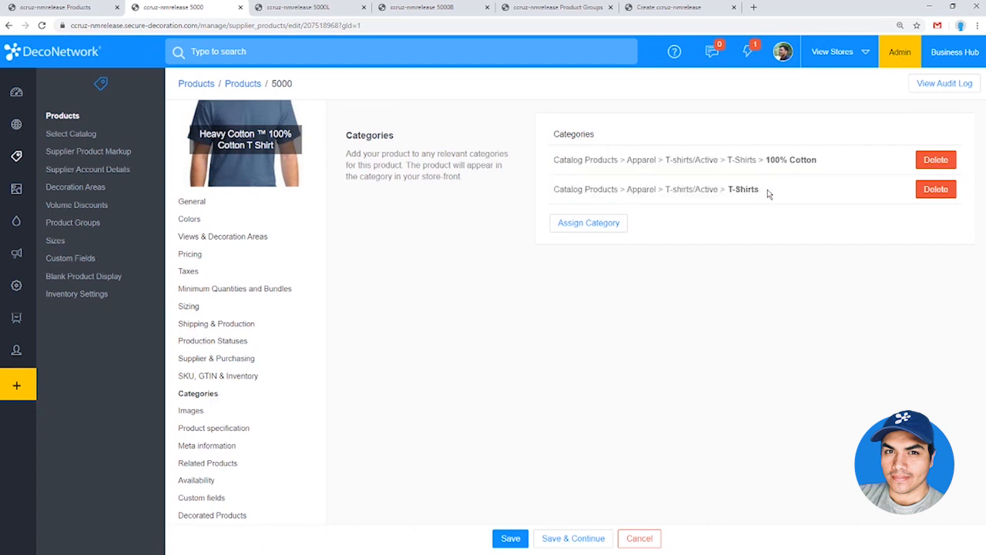
pyautogui.click(927, 167)
pyautogui.click(929, 164)
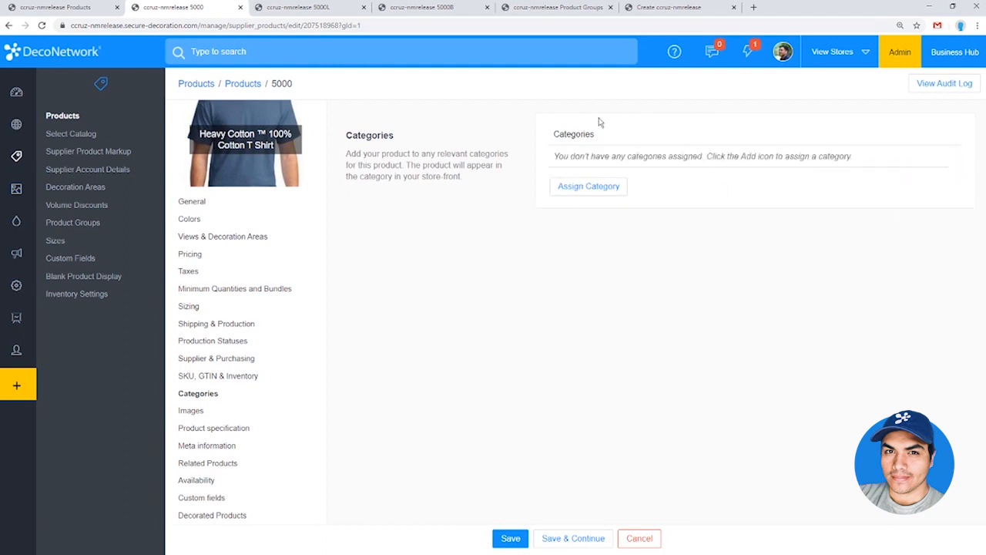
# Assign product 5000 to the T-Shirts category and its Mens subcategory and save the product
pyautogui.click(618, 187)
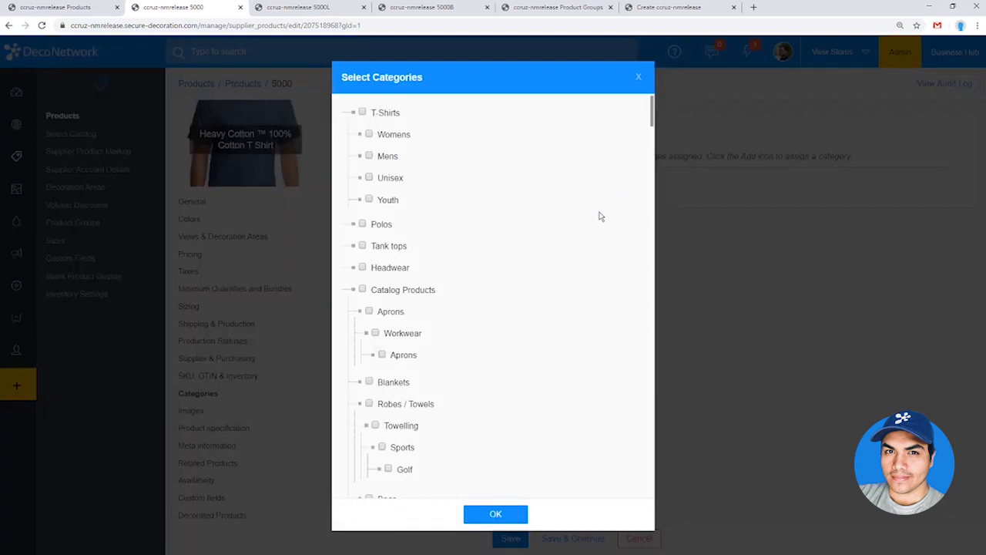
pyautogui.click(363, 112)
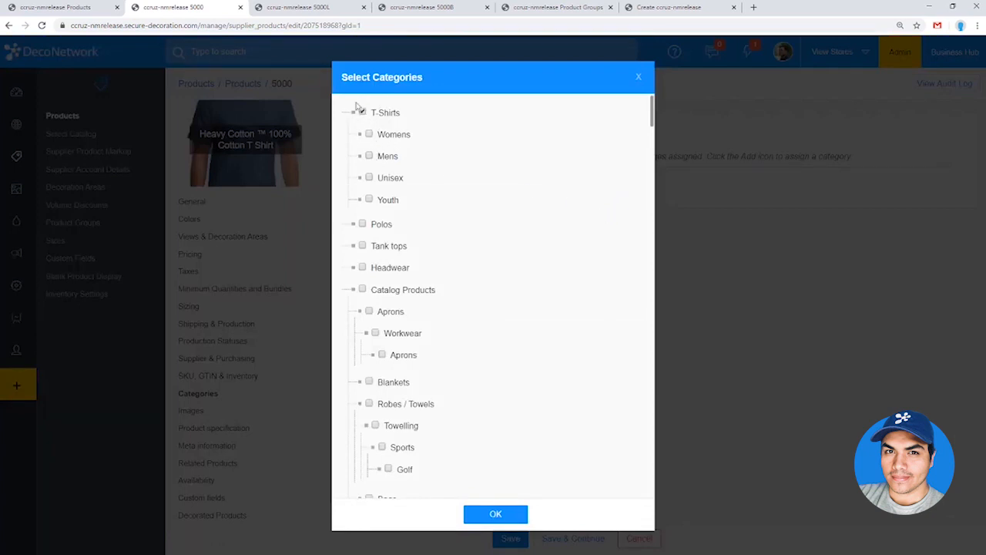
pyautogui.click(495, 516)
pyautogui.click(510, 539)
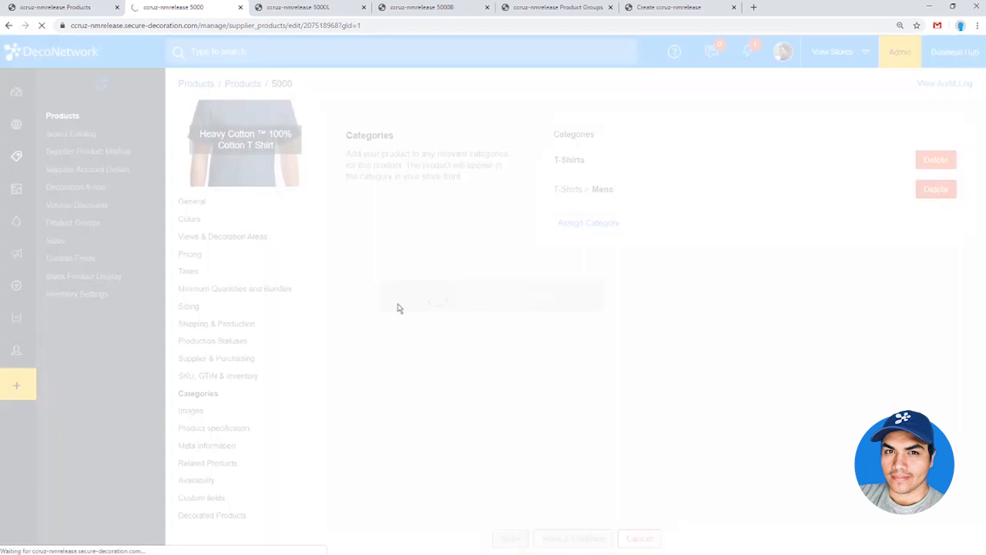
# Change the product group of the Ladies Heavy Cotton T-shirt 5000L to Webstore Apparel and save it
pyautogui.click(315, 6)
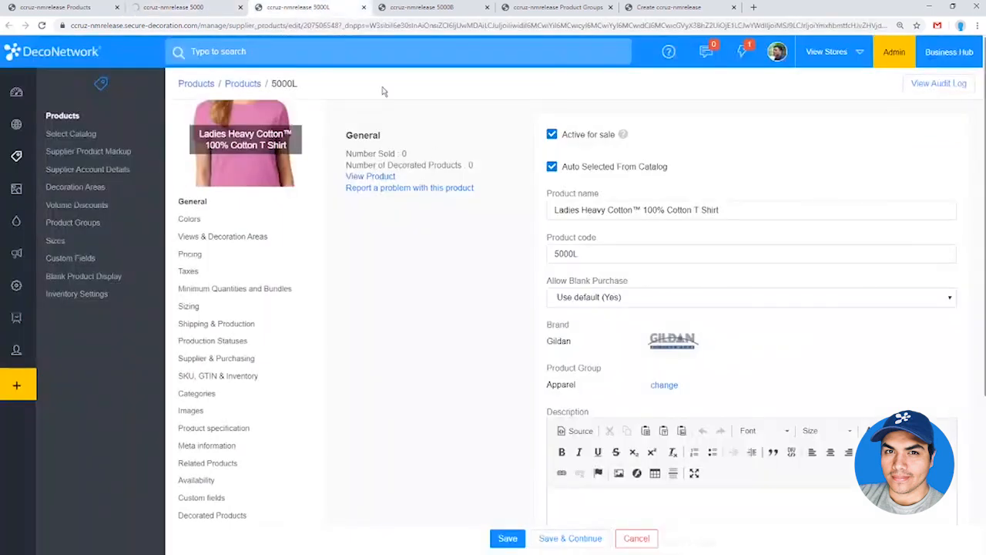
pyautogui.click(664, 385)
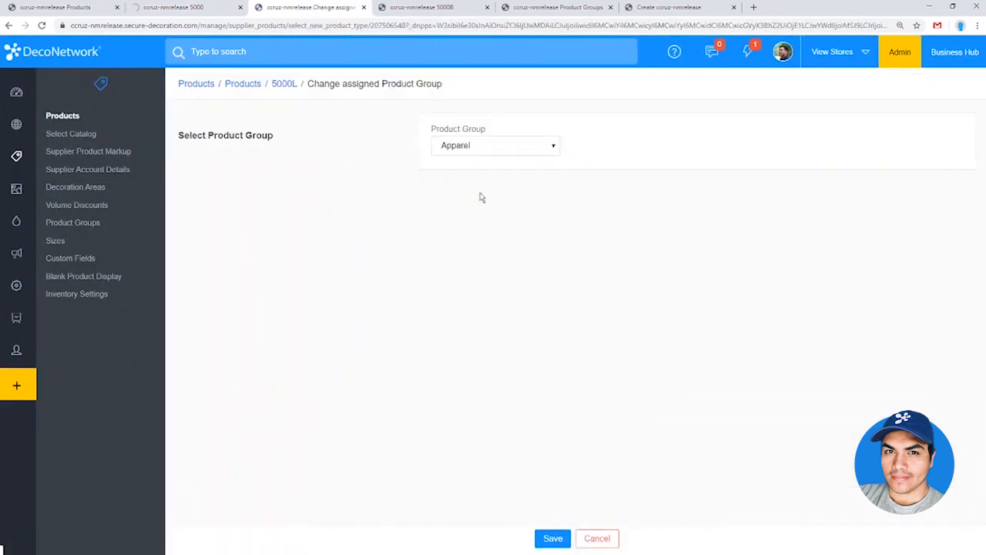
pyautogui.click(487, 146)
pyautogui.click(486, 204)
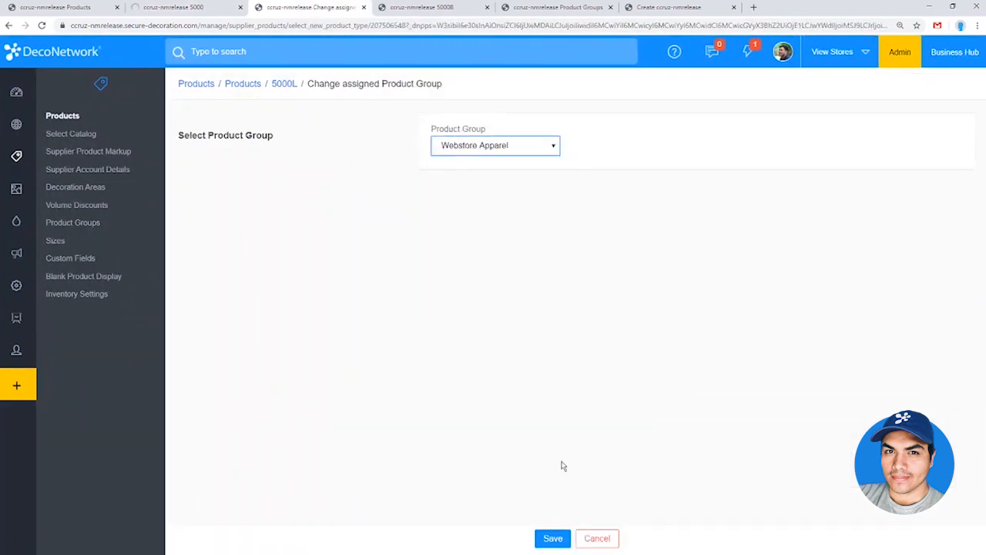
pyautogui.click(552, 538)
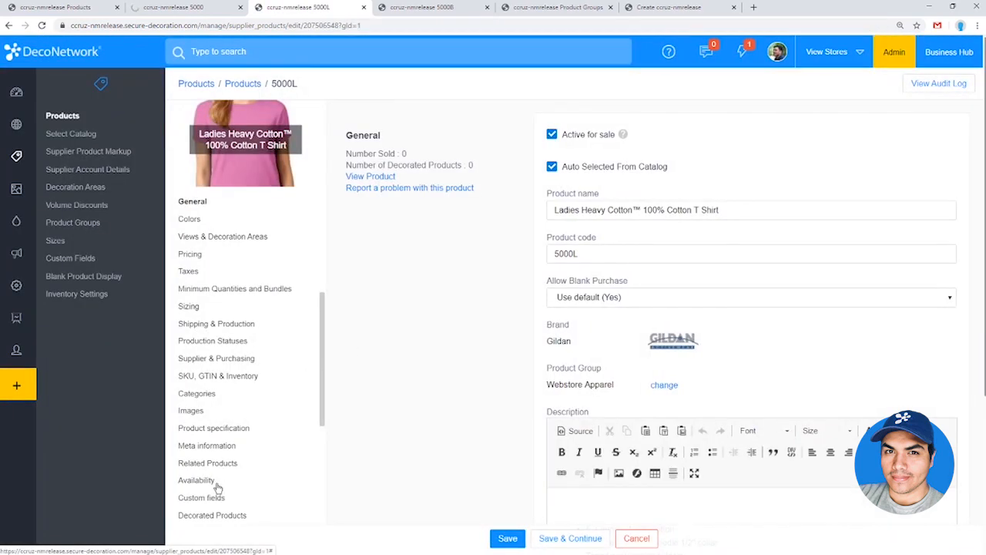
# Remove both Catalog Products category assignments, 100% Cotton and Ladies, from product 5000L
pyautogui.click(202, 395)
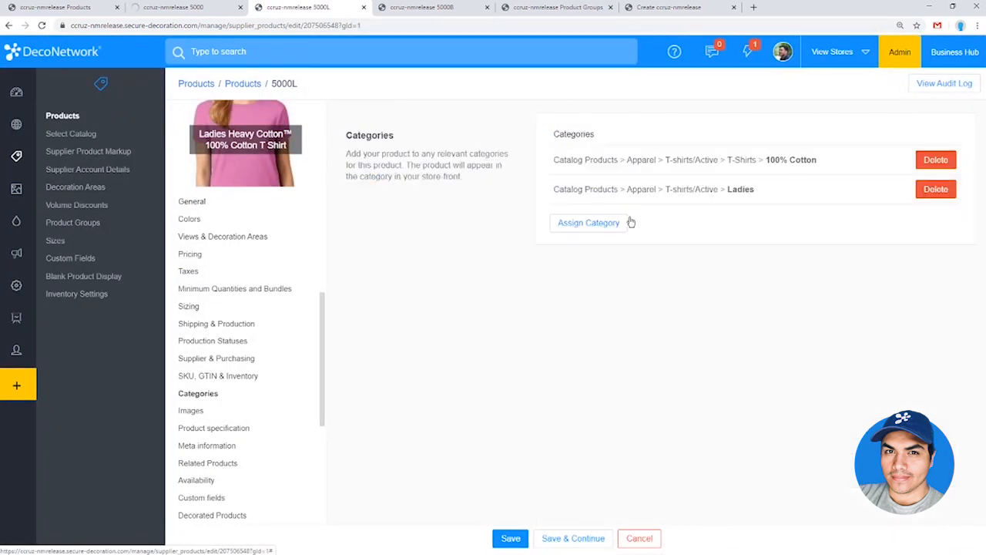
pyautogui.click(935, 160)
pyautogui.click(934, 160)
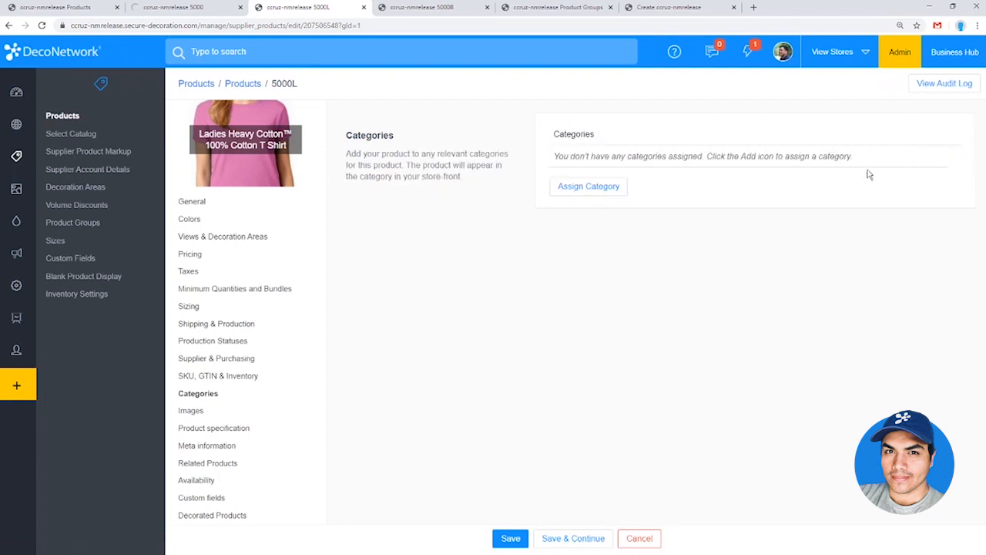
# Assign product 5000L to the T-Shirts category and its Womens subcategory and save the product
pyautogui.click(591, 186)
pyautogui.click(362, 112)
pyautogui.click(369, 134)
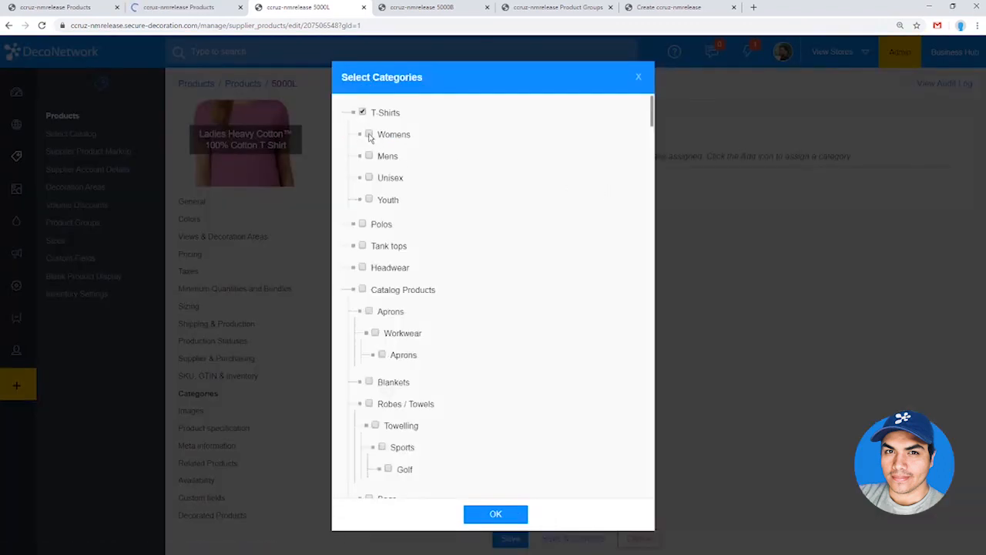
pyautogui.click(495, 514)
pyautogui.click(509, 538)
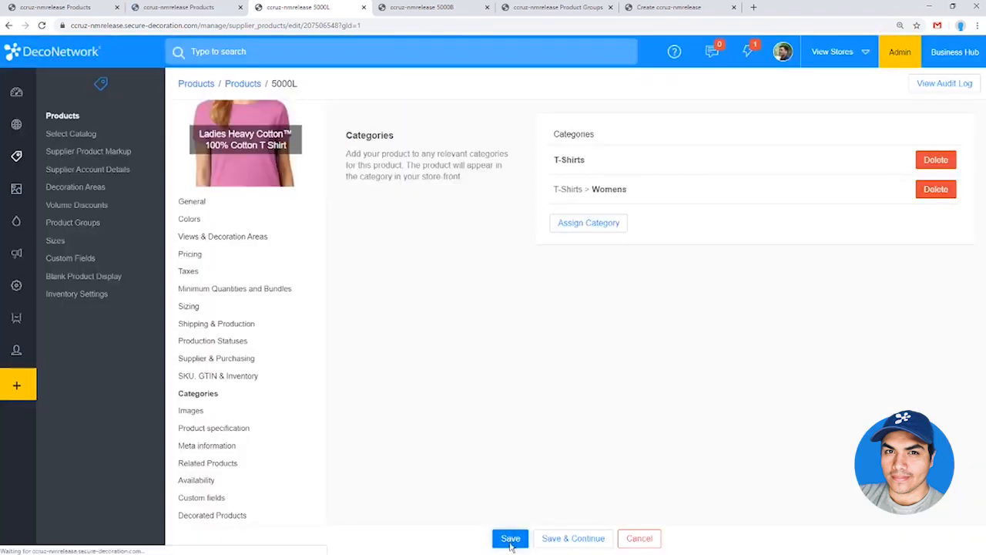
# Change the product group of the Youth Heavy Cotton T-shirt 5000B to Webstore Apparel and save it
pyautogui.click(413, 6)
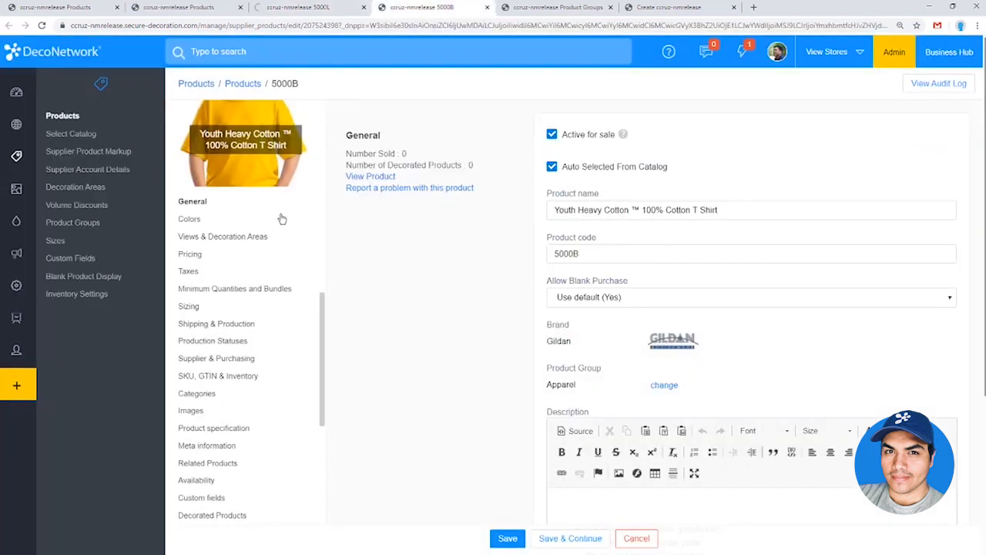
pyautogui.click(667, 387)
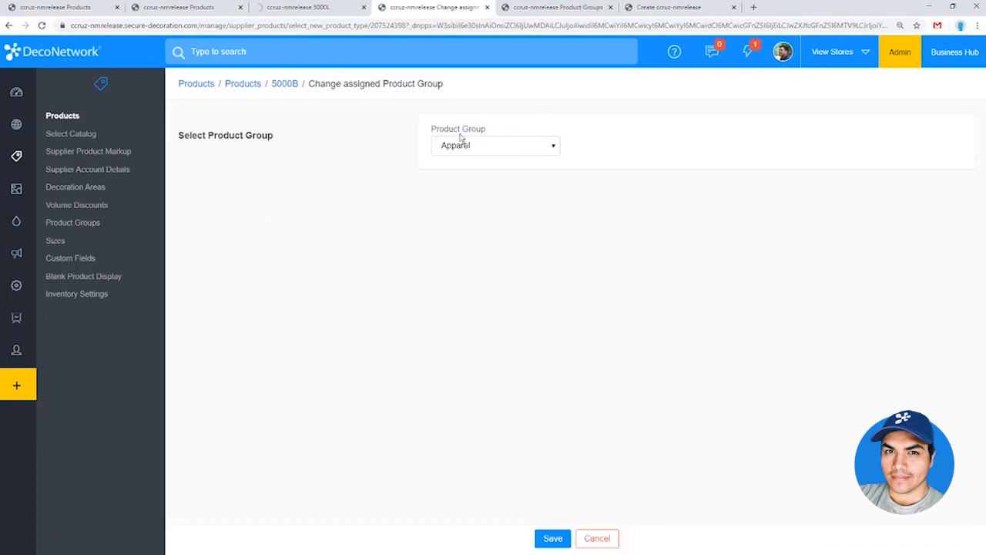
pyautogui.click(465, 148)
pyautogui.click(480, 196)
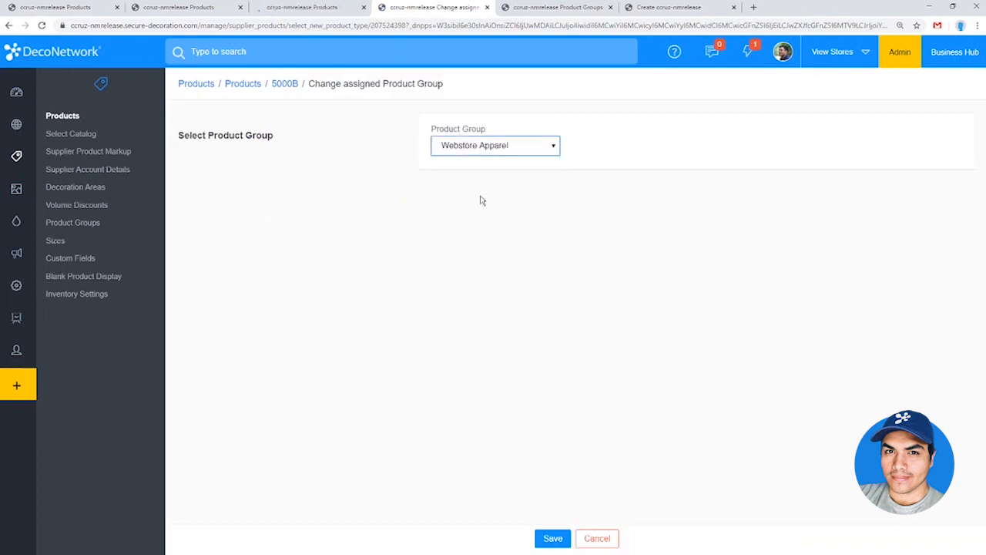
pyautogui.click(549, 537)
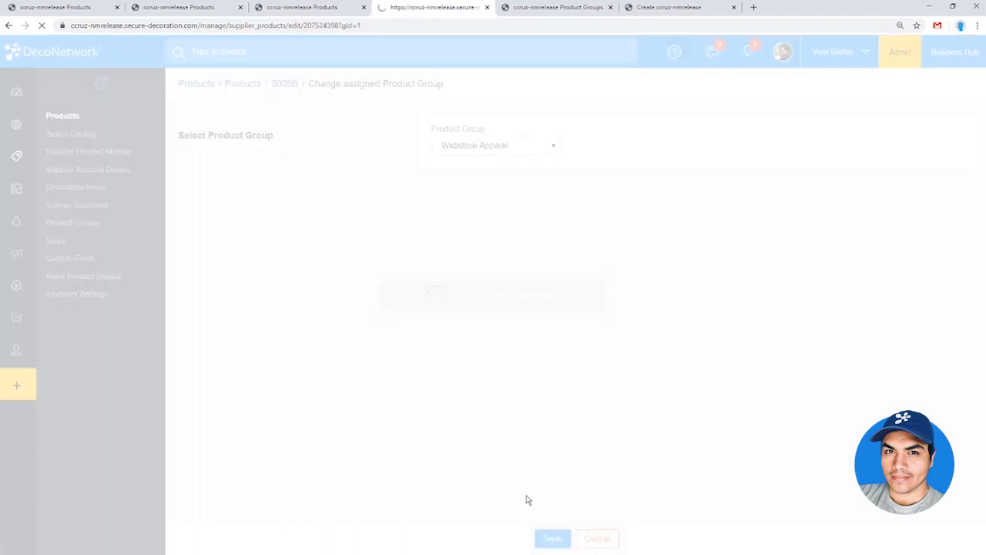
# Remove all four Catalog Products category assignments, including 100% Cotton, Kids T-Shirts and Youth, from product 5000B
pyautogui.click(188, 482)
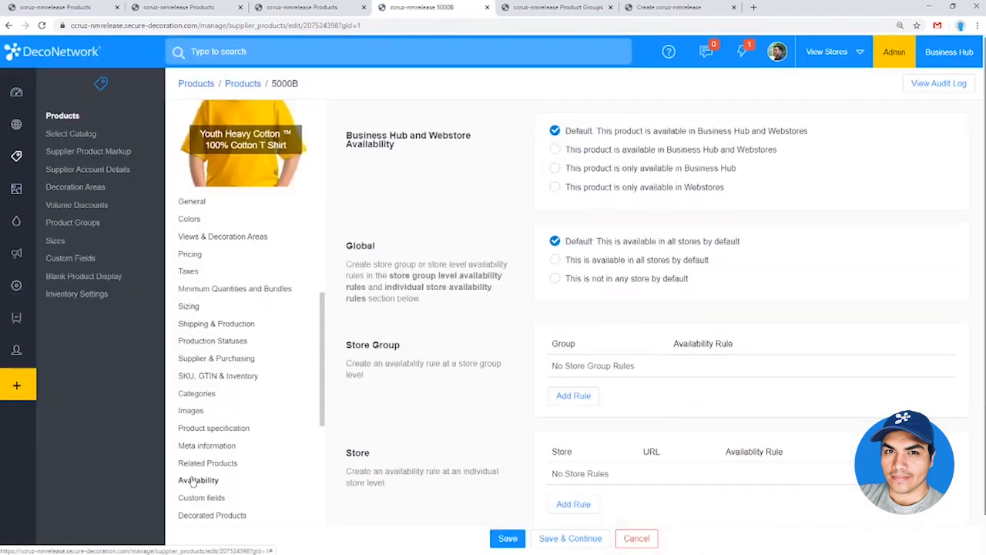
pyautogui.click(212, 398)
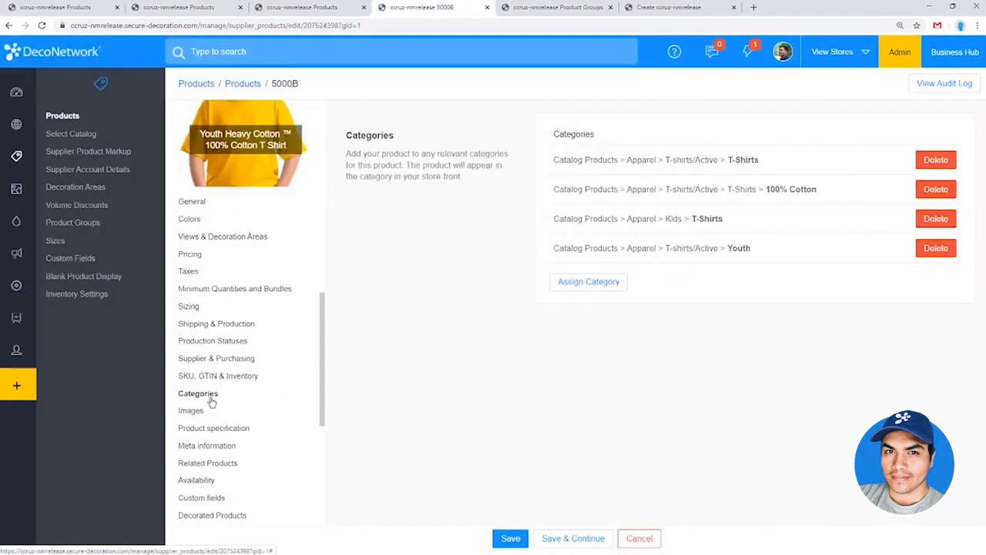
pyautogui.click(933, 162)
pyautogui.click(936, 162)
pyautogui.click(935, 160)
# Assign product 5000B to the T-Shirts category and its Youth subcategory and save the product
pyautogui.click(592, 191)
pyautogui.click(370, 199)
pyautogui.click(495, 512)
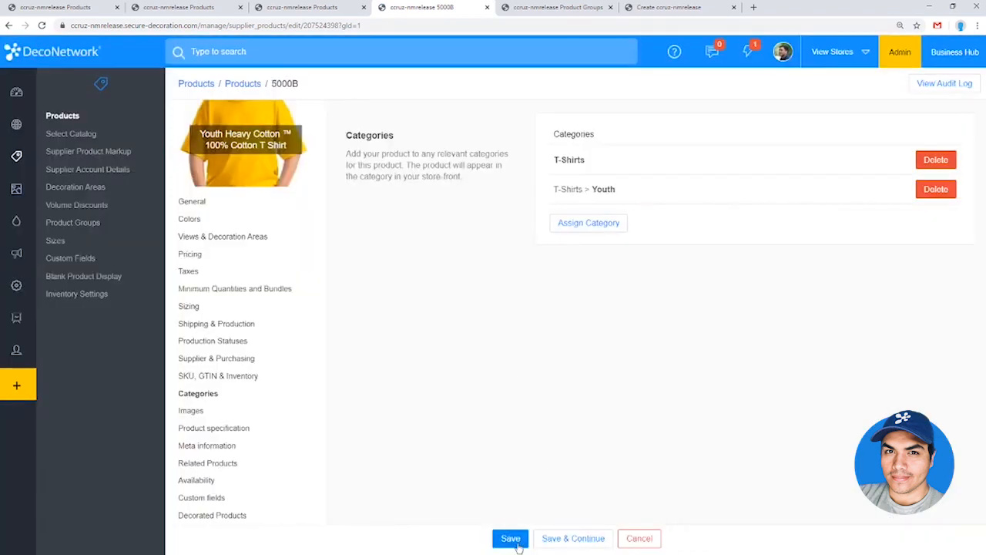
pyautogui.click(511, 539)
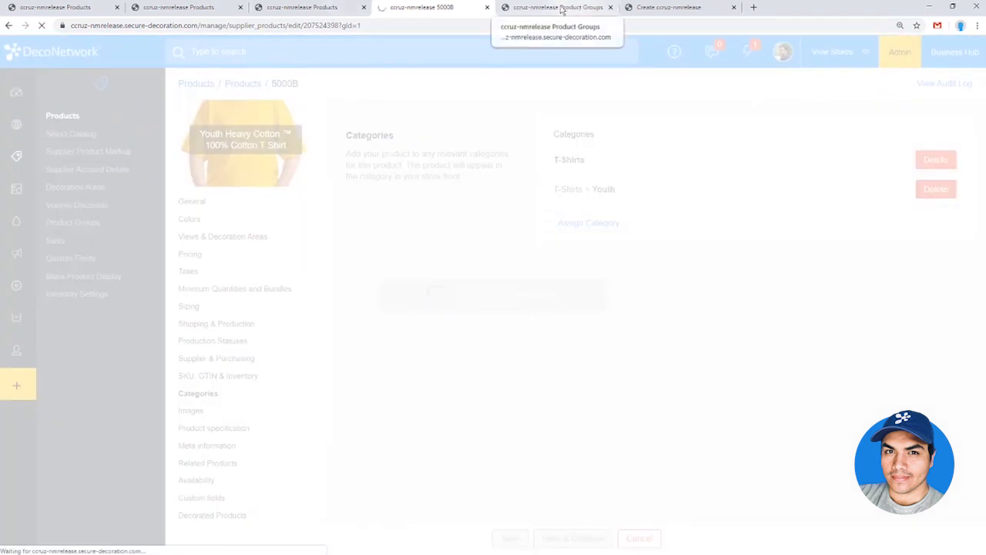
# Close the Product Groups page and filter the products list by the Headwear product group using advanced search
pyautogui.click(610, 7)
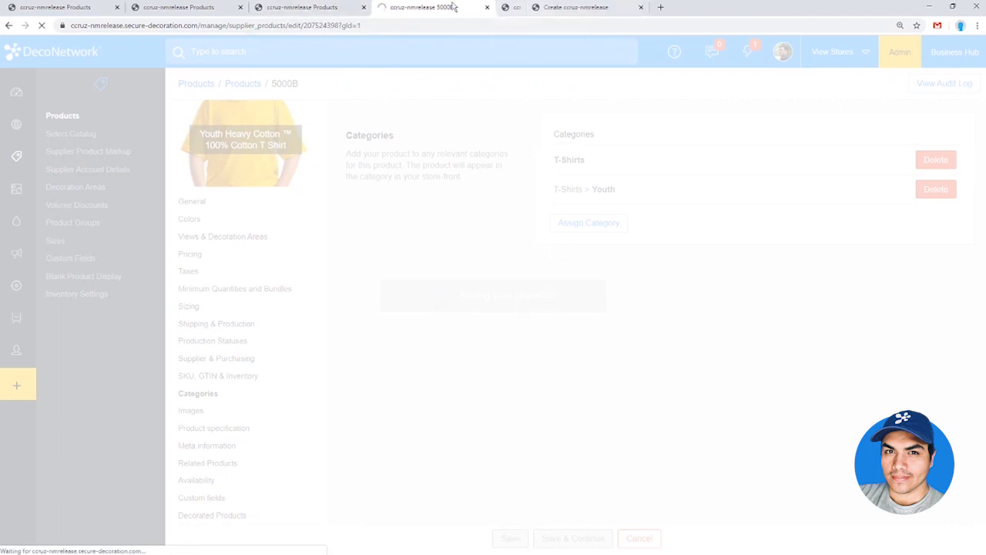
pyautogui.click(324, 7)
pyautogui.click(434, 189)
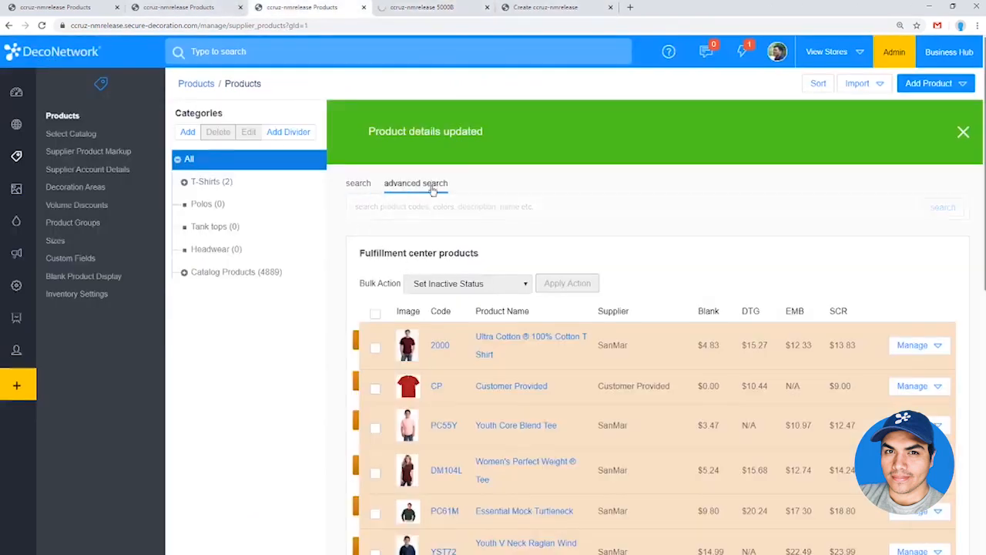
pyautogui.click(482, 233)
pyautogui.click(477, 235)
pyautogui.click(410, 238)
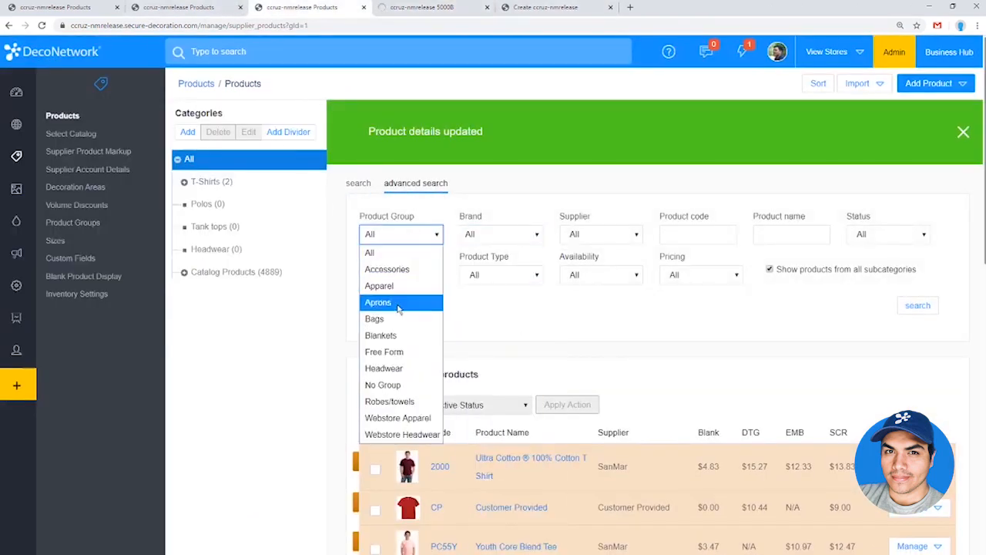
pyautogui.click(402, 370)
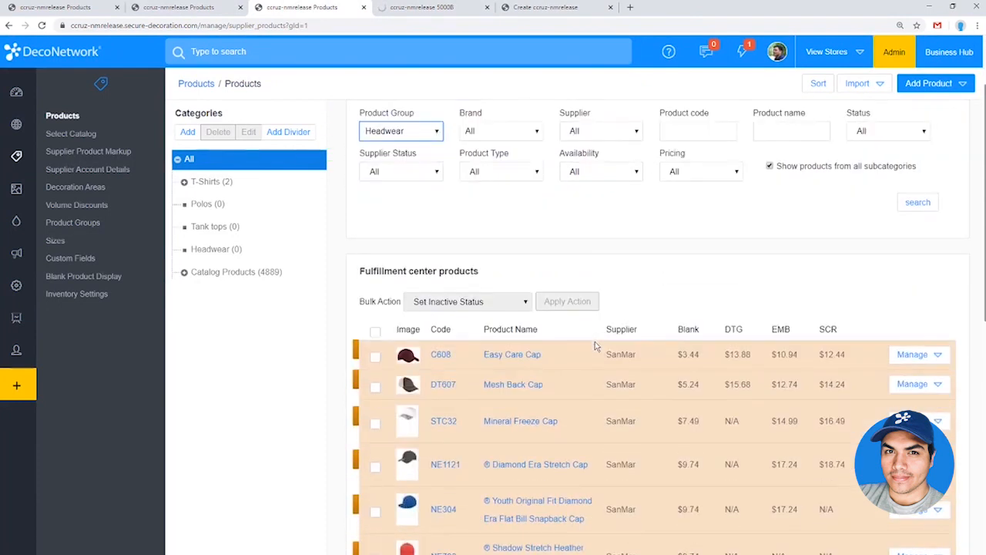
# Open the Shadow Stretch Heather Cap NE703, Youth Flat Bill Snapback Cap NE304 and Perforated Cap C821 in separate browser tabs
pyautogui.scroll(-5, 595, 346)
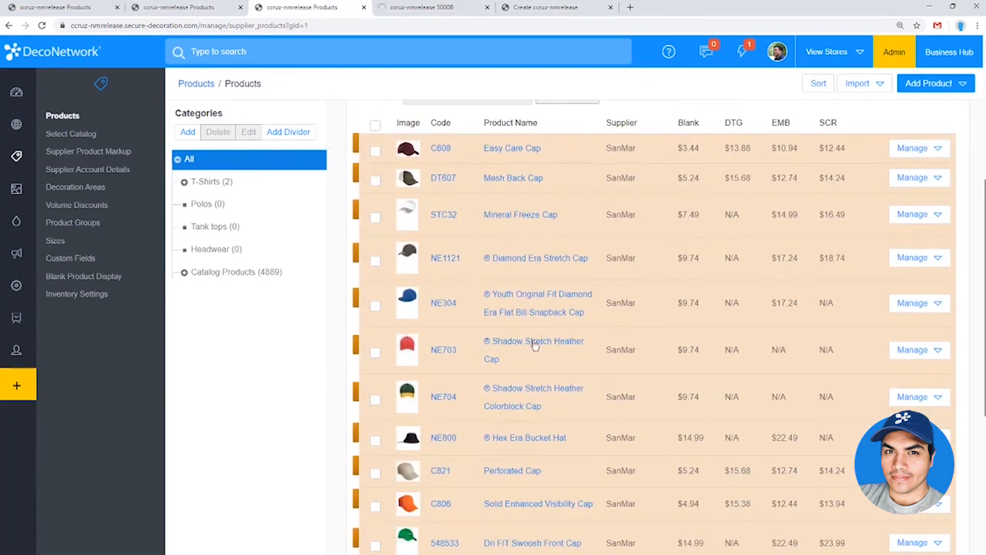
pyautogui.keyDown('ctrl'); pyautogui.click(534, 346); pyautogui.keyUp('ctrl')
pyautogui.keyDown('ctrl'); pyautogui.click(511, 311); pyautogui.keyUp('ctrl')
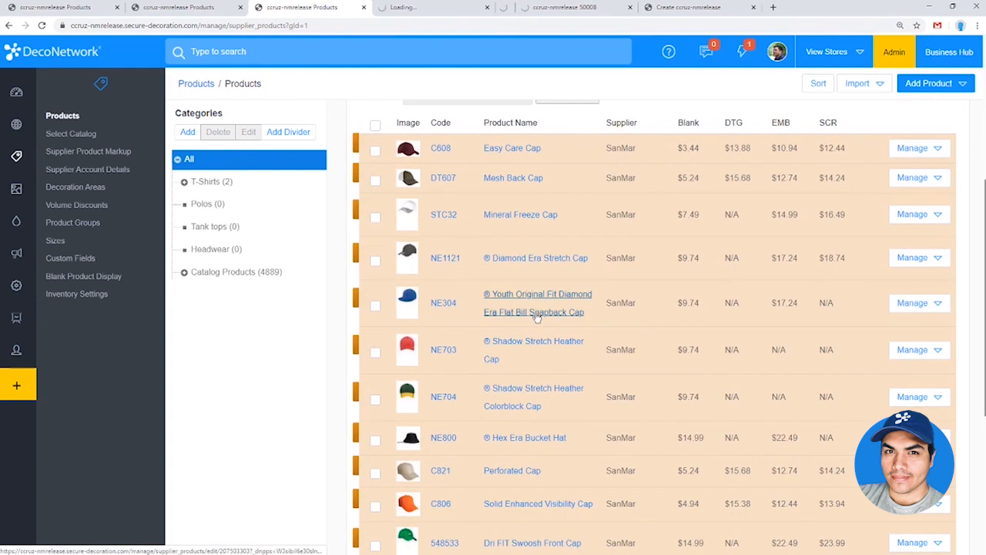
pyautogui.keyDown('ctrl'); pyautogui.click(510, 470); pyautogui.keyUp('ctrl')
# Change the product group of the Shadow Stretch Heather Cap NE703 to Webstore Headwear and save it
pyautogui.click(406, 5)
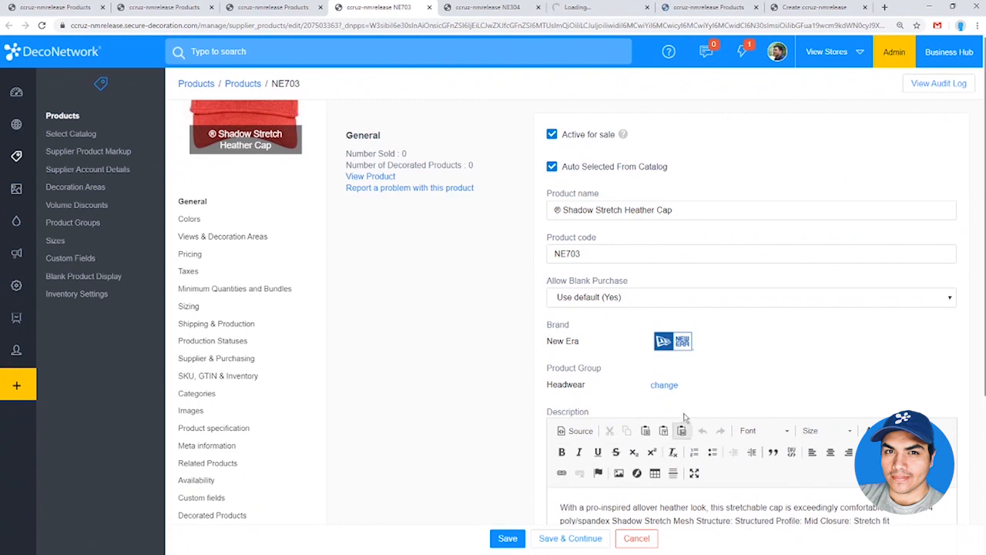
pyautogui.click(666, 387)
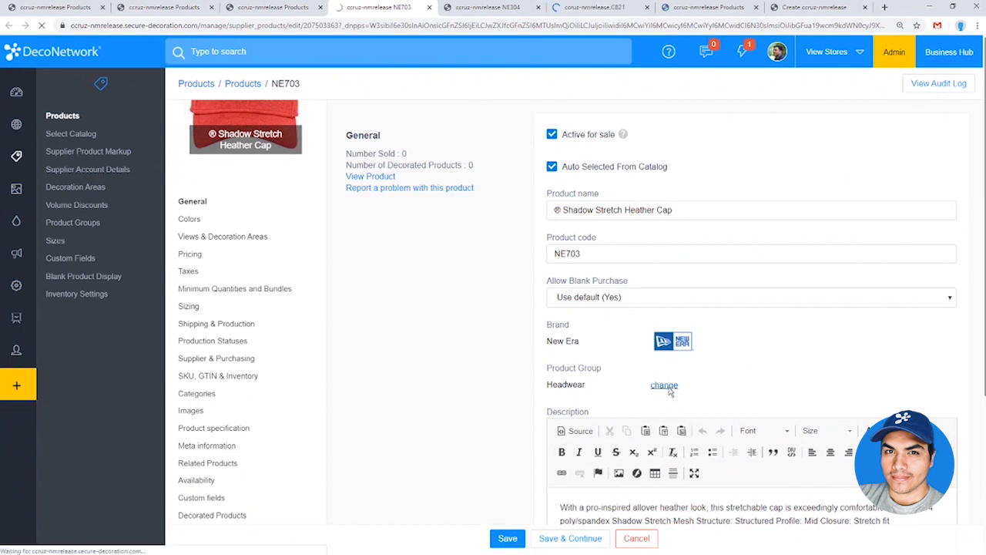
pyautogui.click(480, 153)
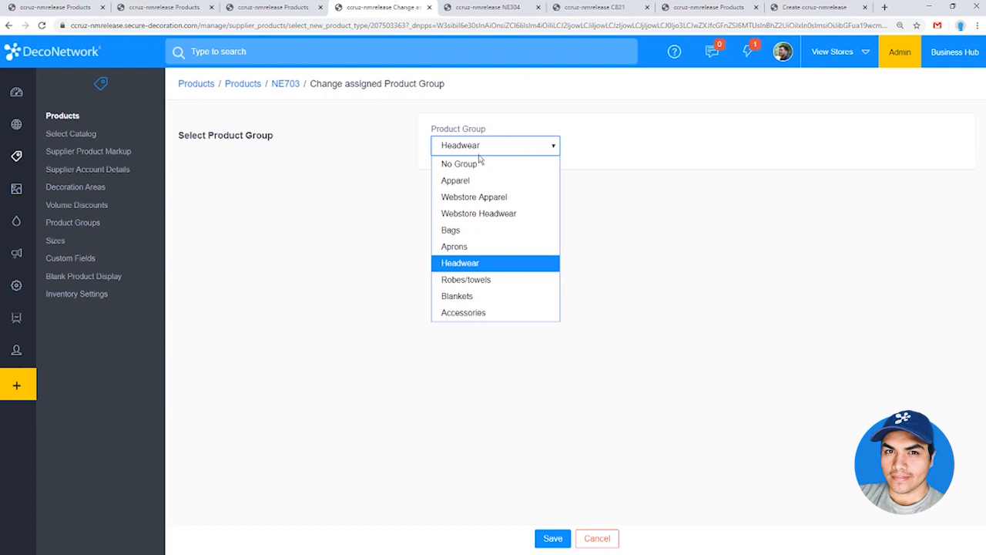
pyautogui.click(480, 216)
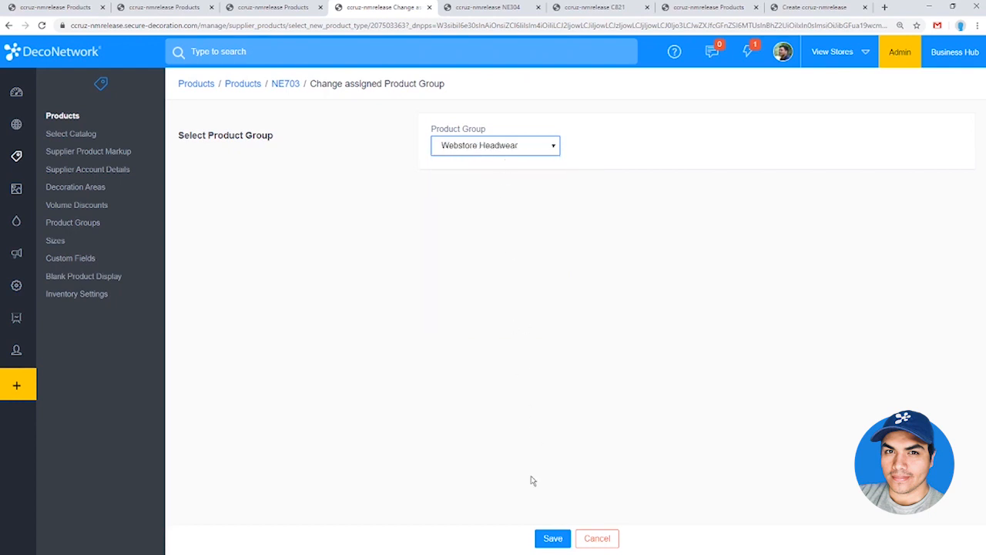
pyautogui.click(552, 538)
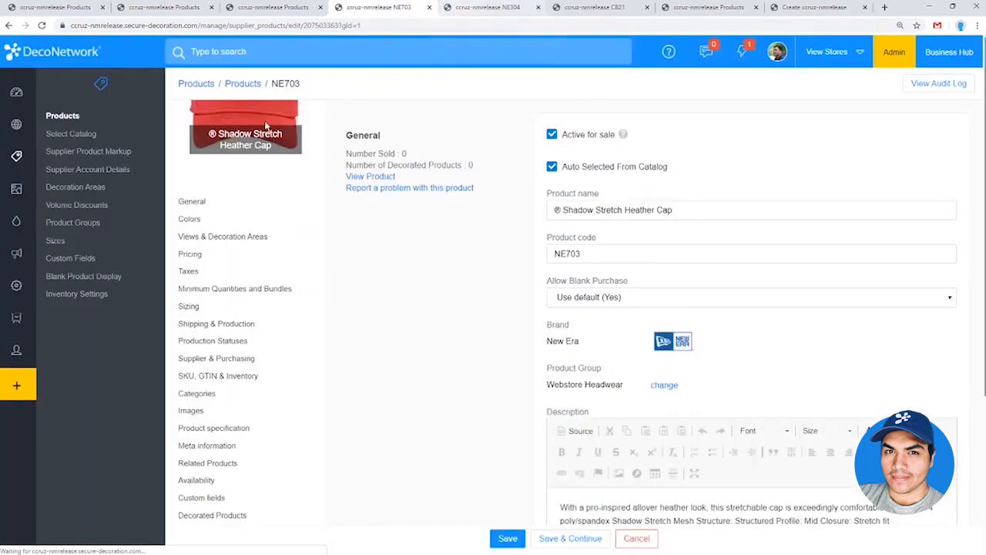
# Replace the Stretch-to-Fit catalog category of product NE703 with the custom Headwear category and save the product
pyautogui.click(206, 393)
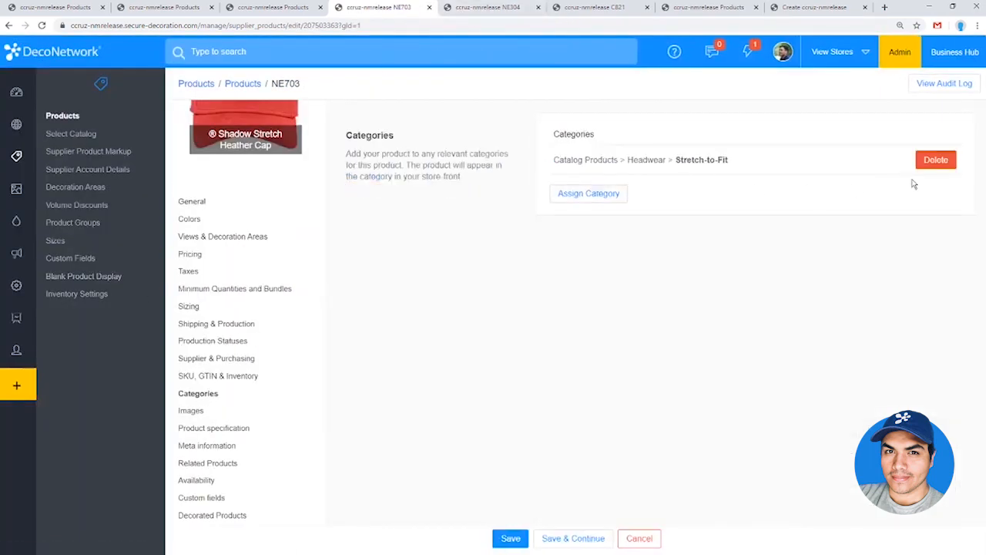
pyautogui.click(936, 159)
pyautogui.click(590, 188)
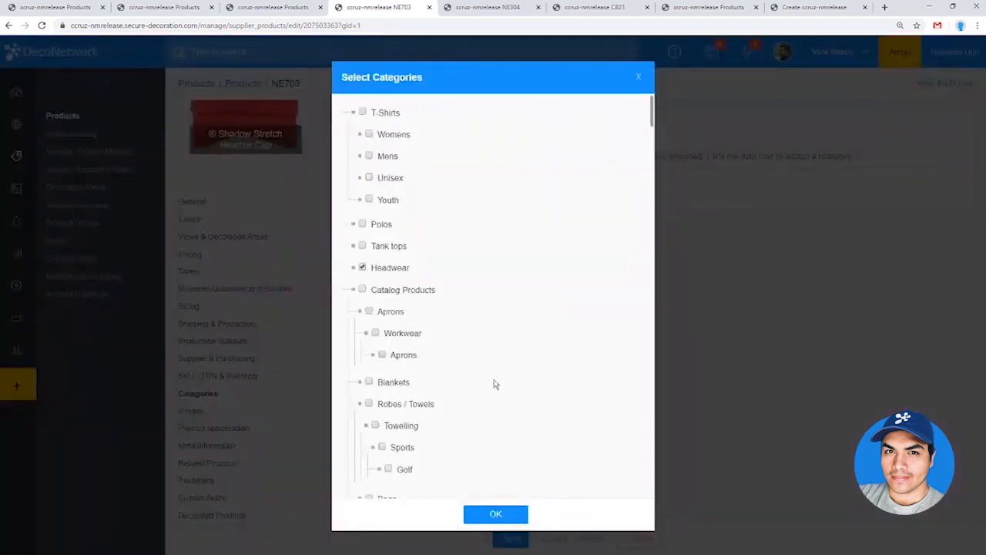
pyautogui.click(509, 513)
pyautogui.click(511, 538)
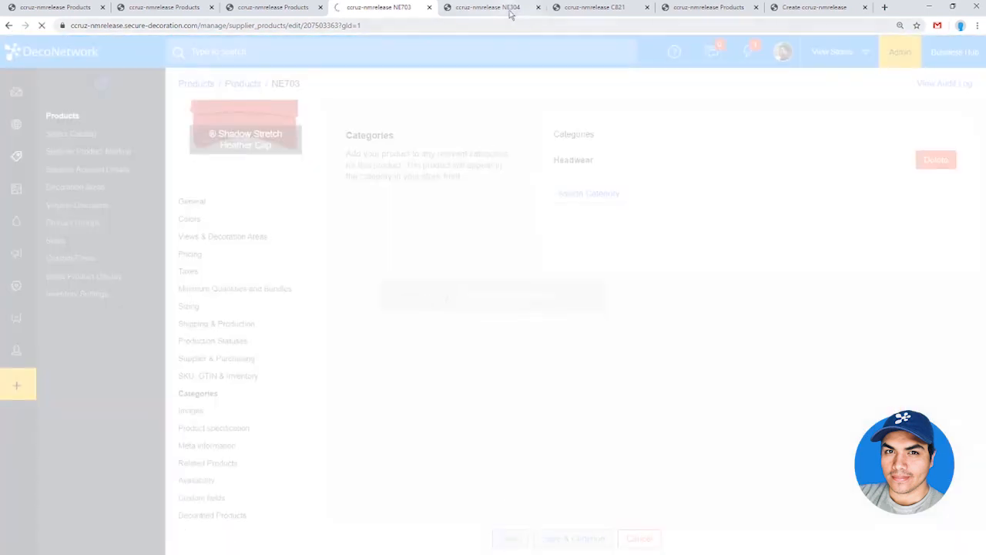
# Change the product group of the Youth Flat Bill Snapback Cap NE304 to Webstore Headwear and save it
pyautogui.click(511, 11)
pyautogui.click(662, 386)
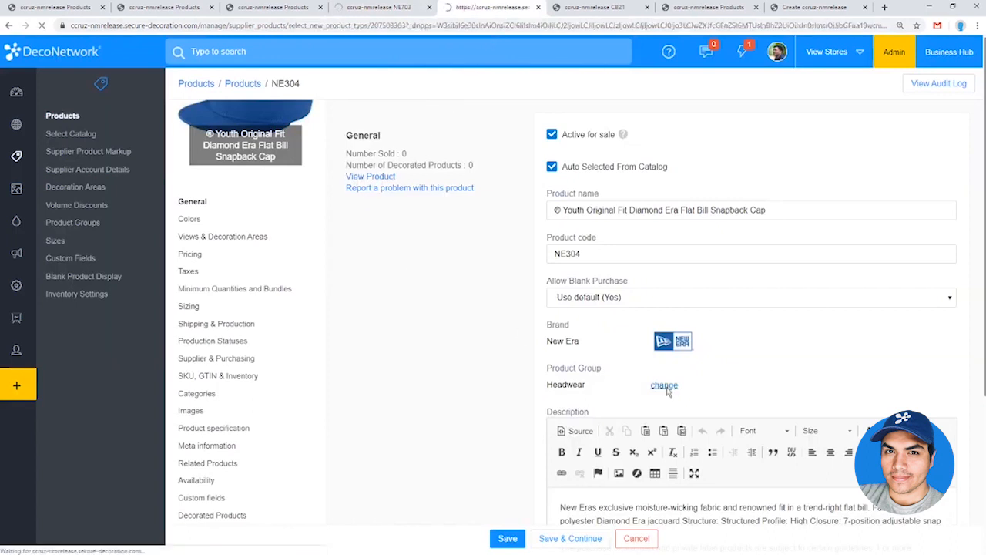
pyautogui.click(494, 148)
pyautogui.click(493, 213)
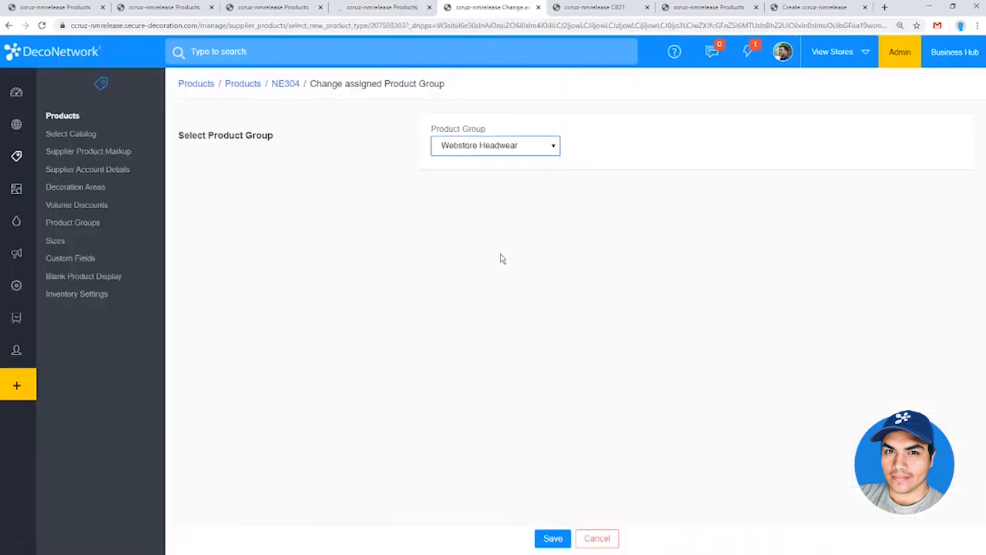
pyautogui.click(553, 538)
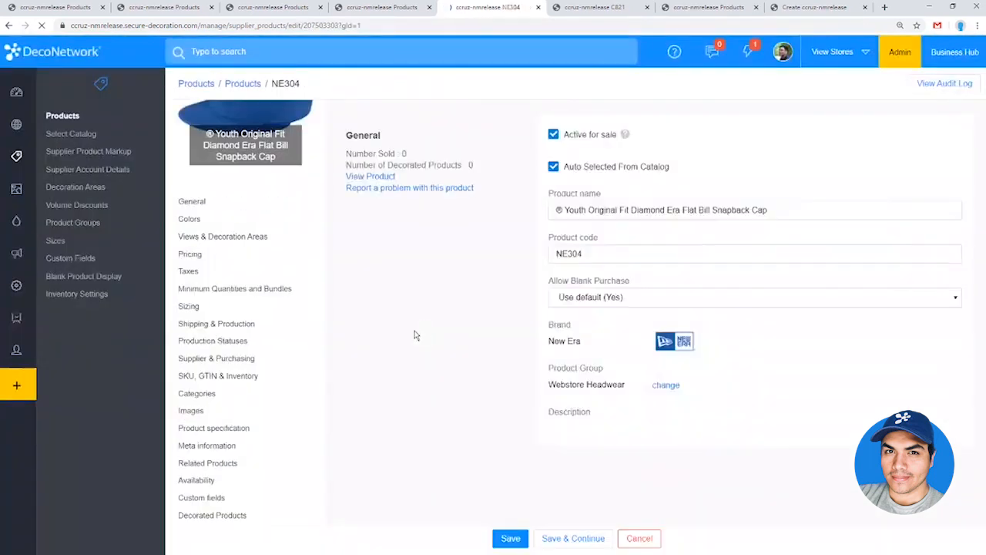
# Replace the catalog category of product NE304 with the custom Headwear category and save the product
pyautogui.click(202, 394)
pyautogui.click(935, 160)
pyautogui.click(591, 194)
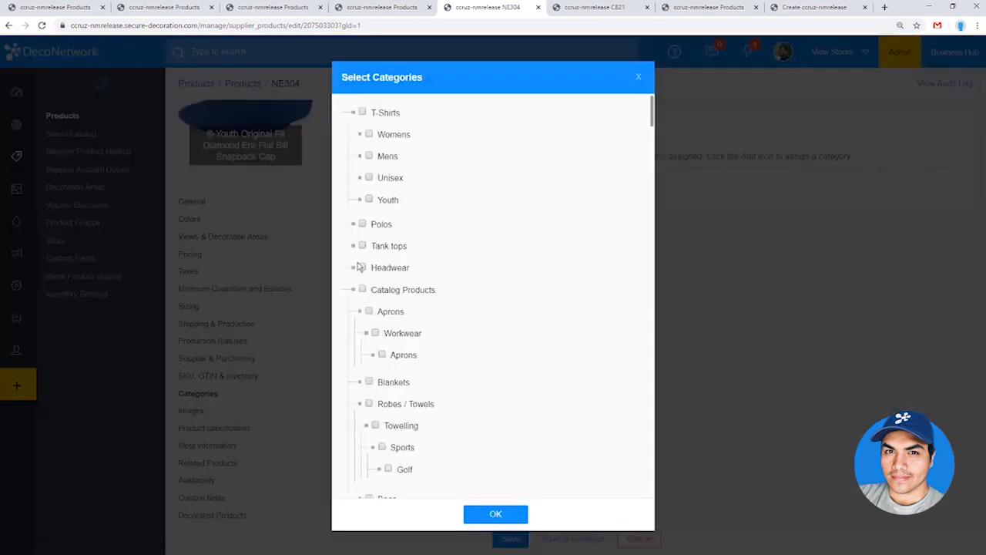
pyautogui.click(496, 513)
pyautogui.click(508, 538)
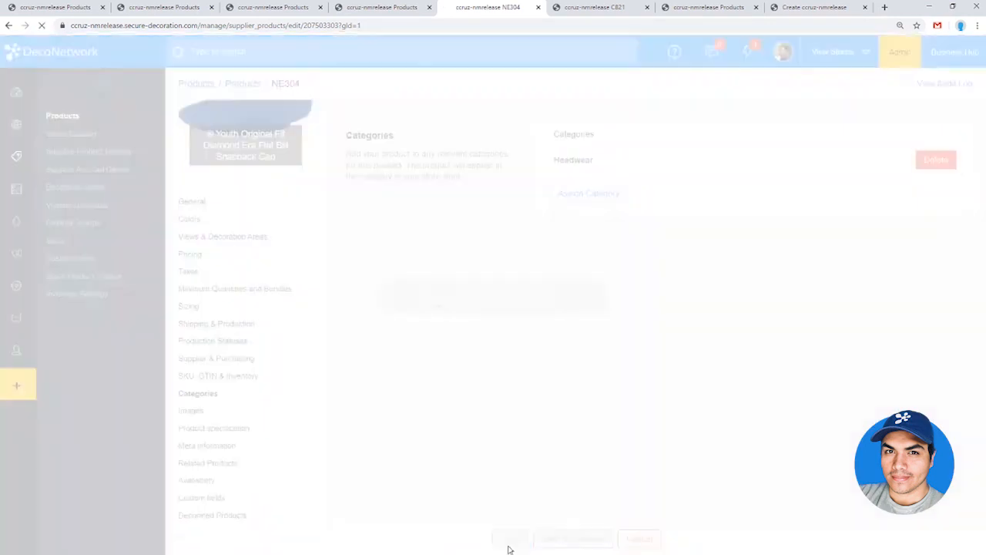
# Change the product group of the Perforated Cap C821 to Webstore Headwear and save it
pyautogui.click(590, 9)
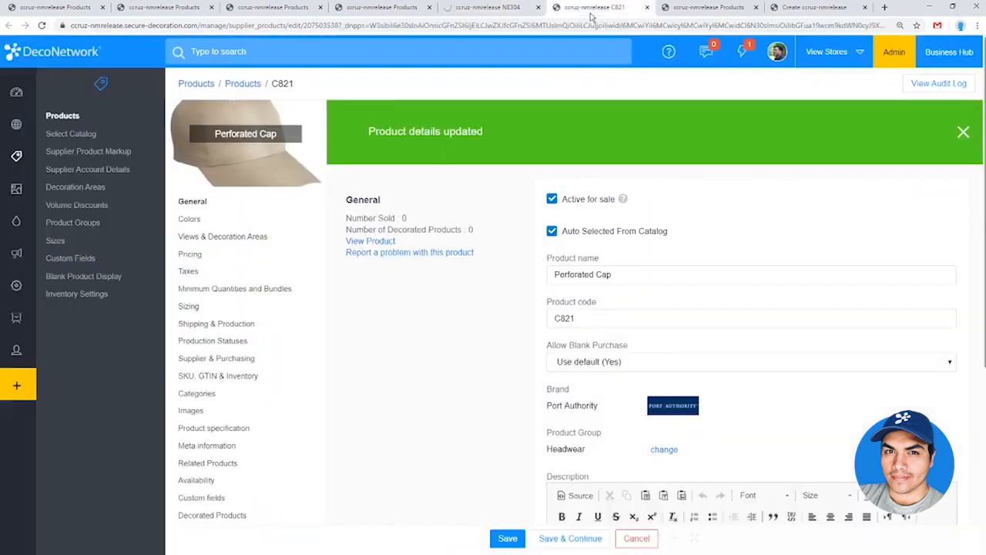
pyautogui.click(661, 450)
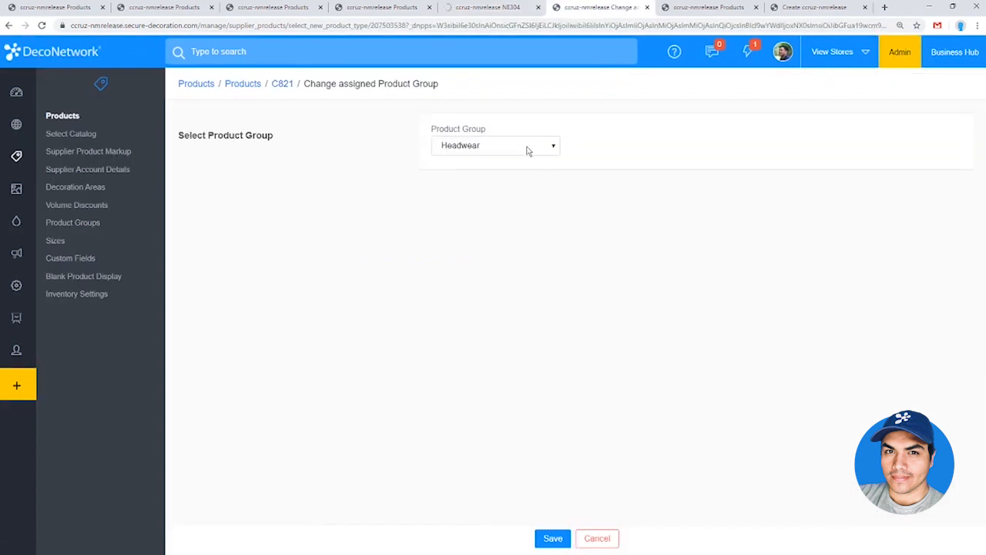
pyautogui.click(527, 151)
pyautogui.click(522, 212)
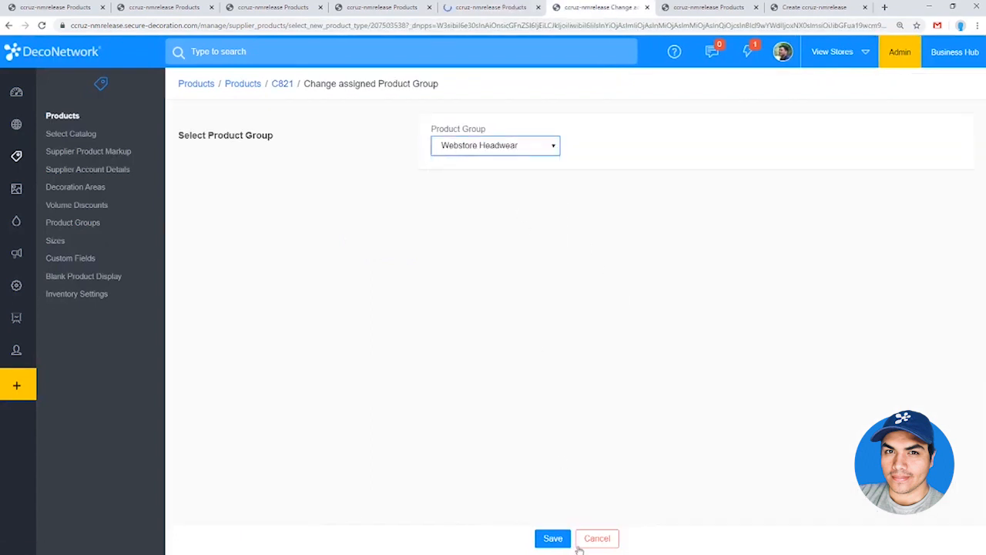
pyautogui.click(556, 538)
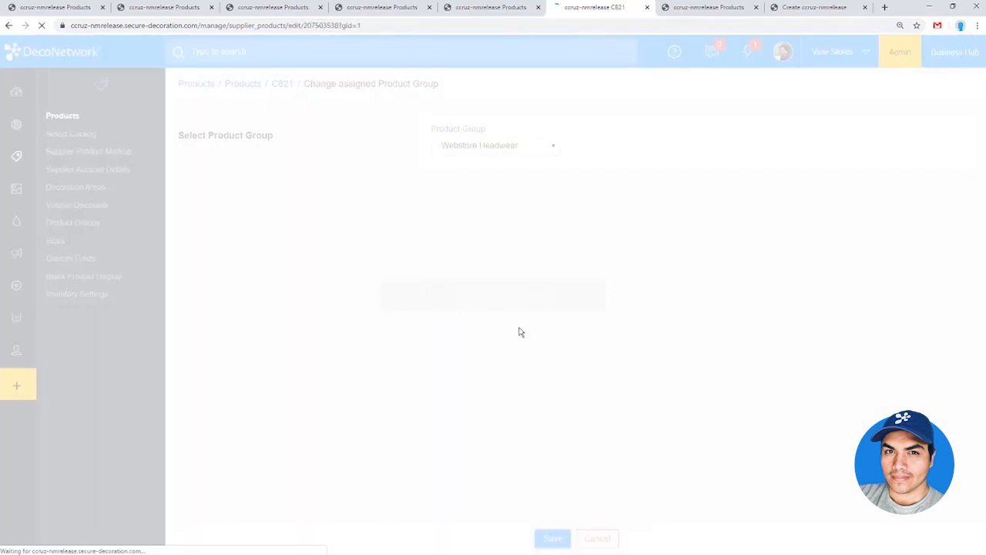
# Replace the Performance/Athletic catalog category of product C821 with the custom Headwear category and save the product
pyautogui.click(236, 402)
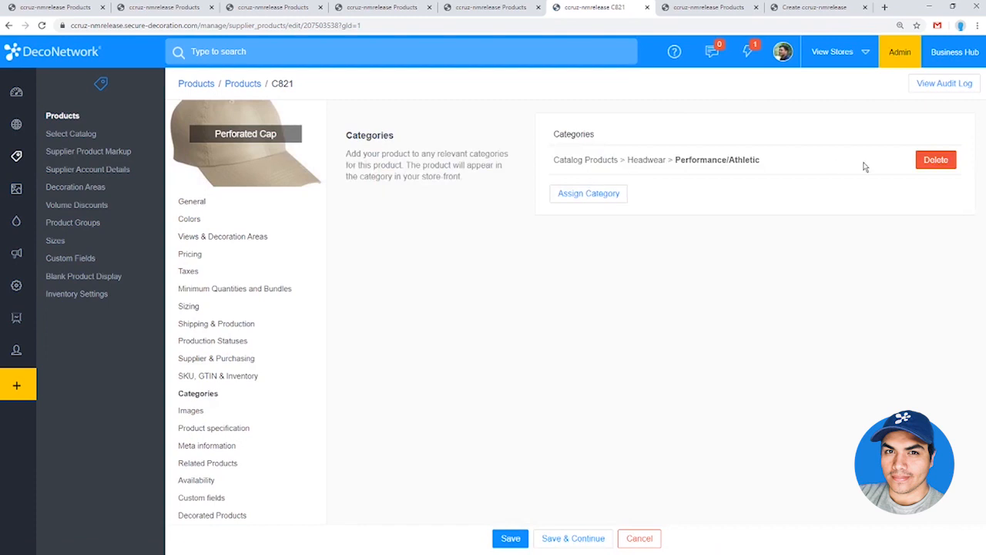
pyautogui.click(921, 160)
pyautogui.click(590, 185)
pyautogui.click(400, 269)
pyautogui.click(507, 515)
pyautogui.click(510, 538)
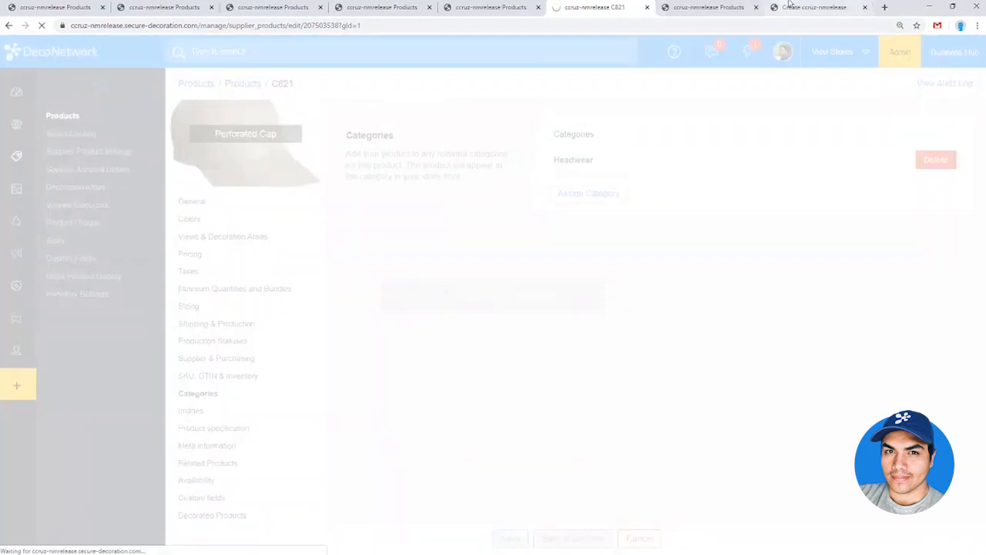
# Reload the webstore's Create page and check which products are offered there
pyautogui.click(790, 6)
pyautogui.press('F5')
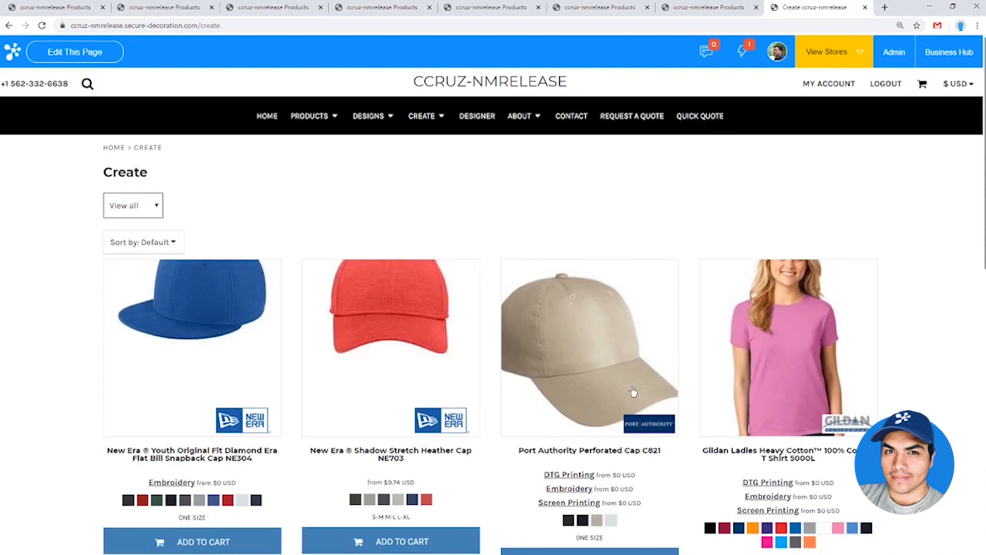
pyautogui.scroll(-6, 633, 391)
pyautogui.scroll(6, 633, 391)
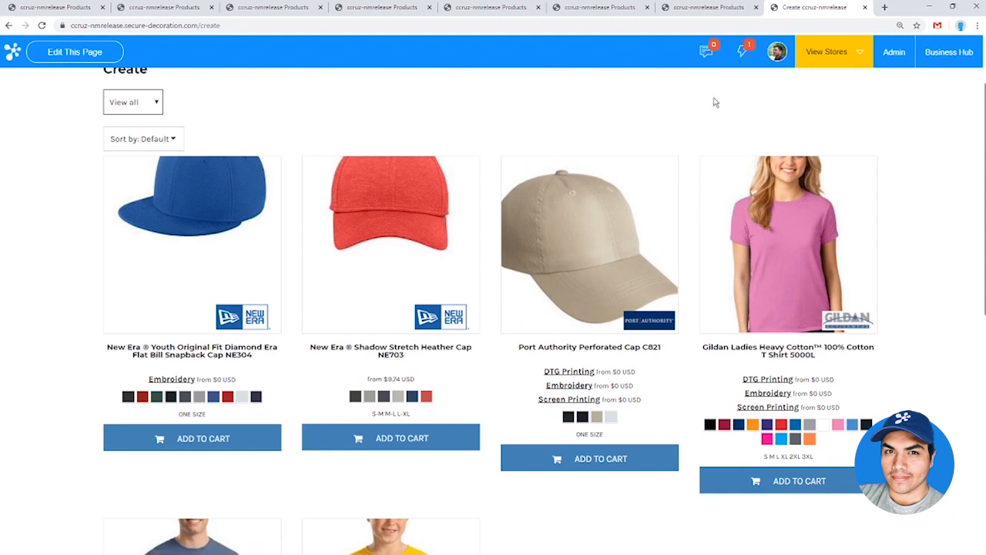
# Open the sorting page of the supplier products and list the products of all categories
pyautogui.click(366, 6)
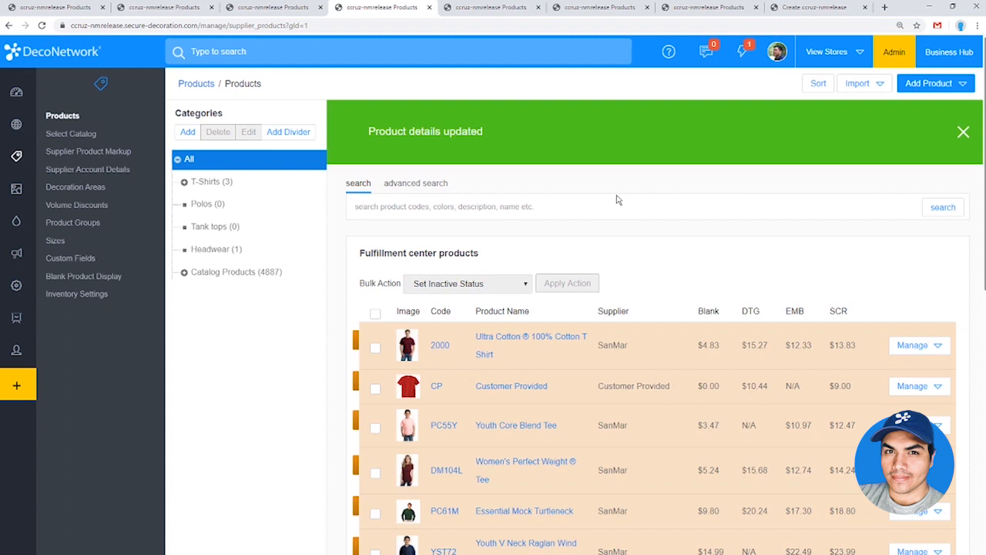
pyautogui.click(962, 137)
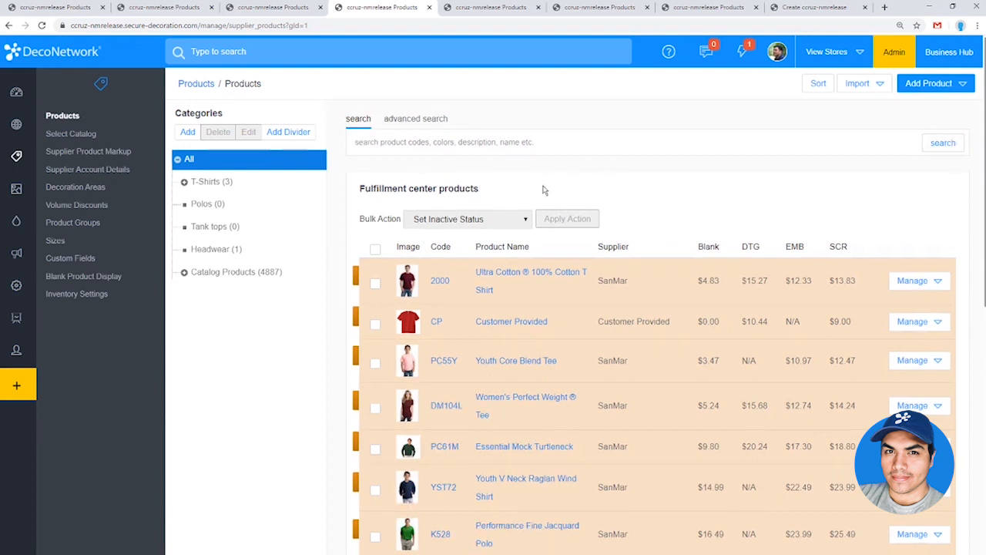
pyautogui.click(869, 88)
pyautogui.click(816, 84)
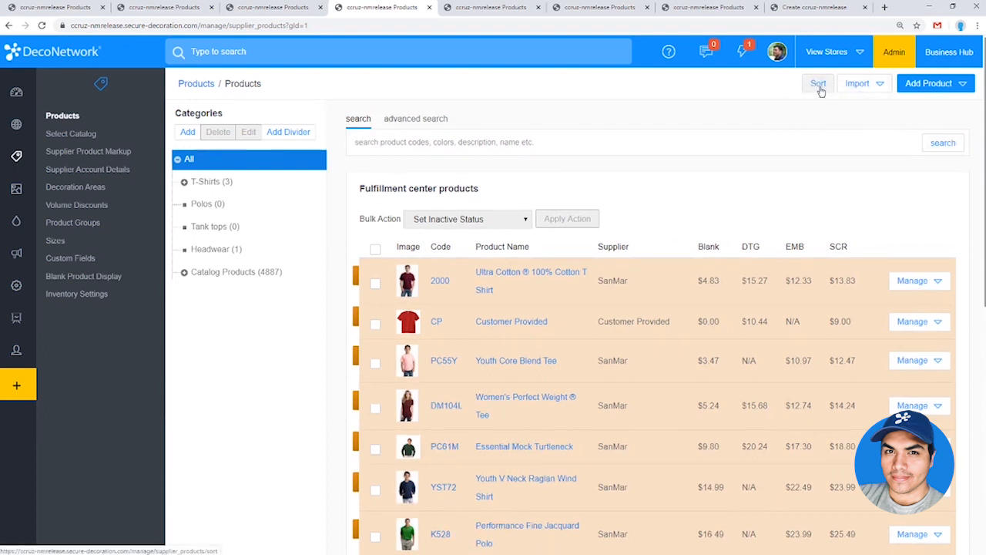
pyautogui.click(818, 90)
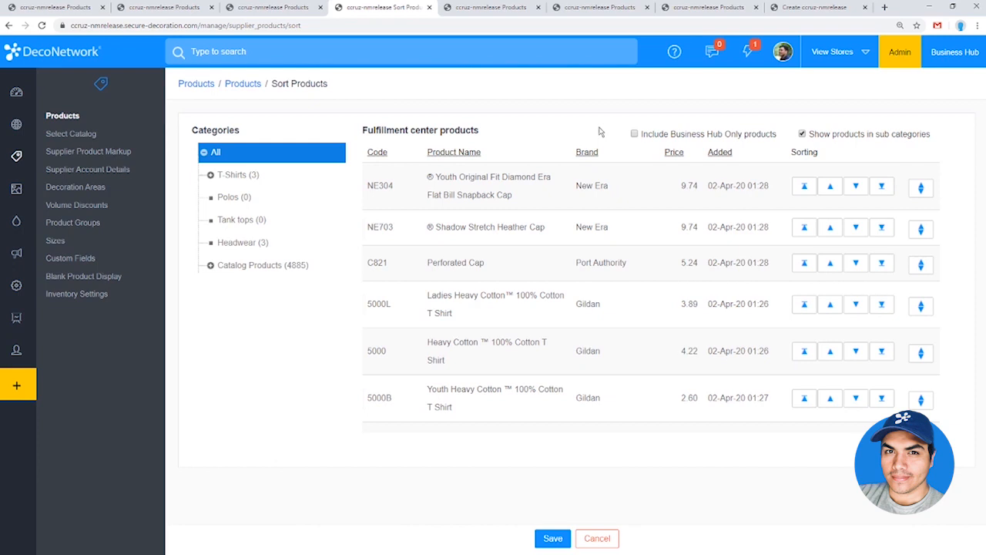
pyautogui.click(239, 175)
pyautogui.click(216, 152)
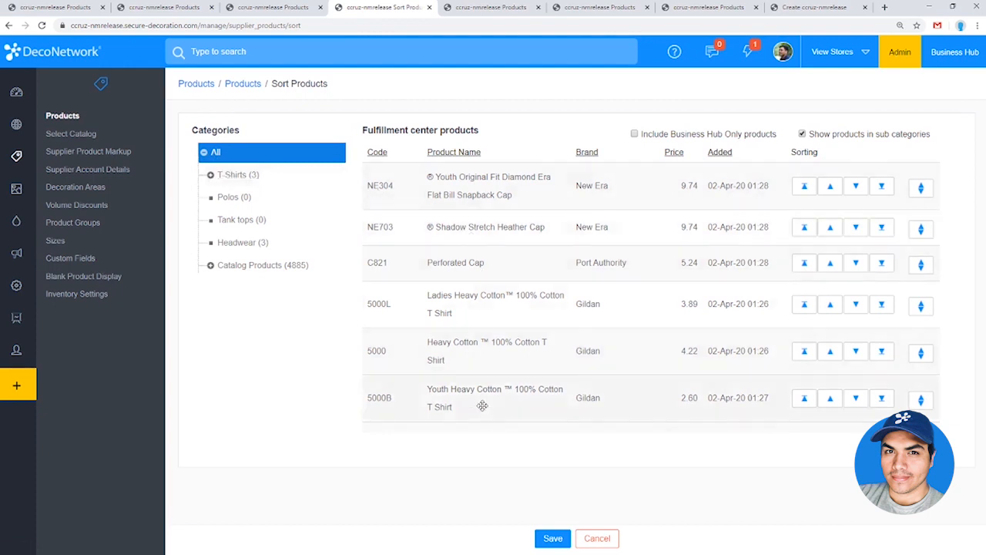
# Move product 5000 to the top of the all-categories sort order and NE304 to its end
pyautogui.moveTo(486, 363); pyautogui.dragTo(488, 199)
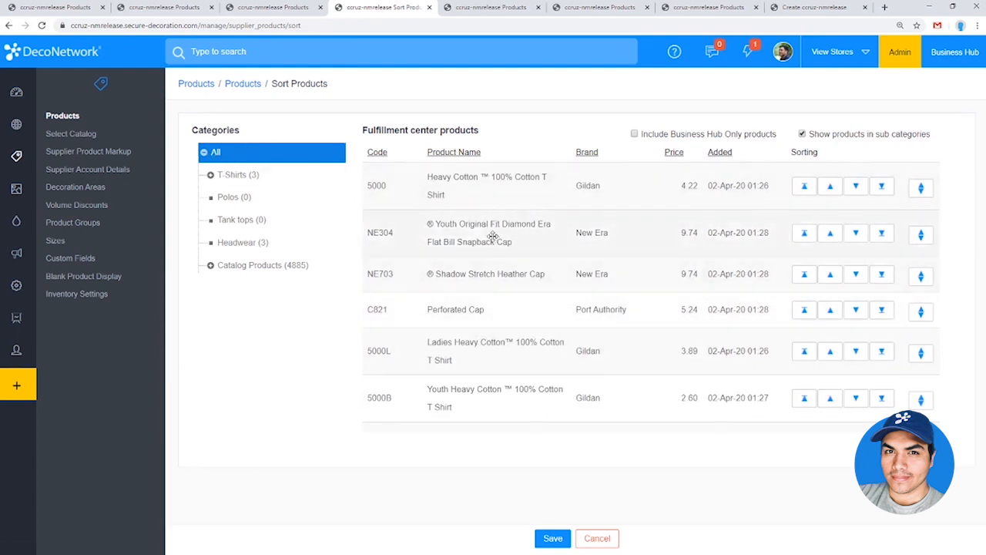
pyautogui.moveTo(493, 235); pyautogui.dragTo(497, 395)
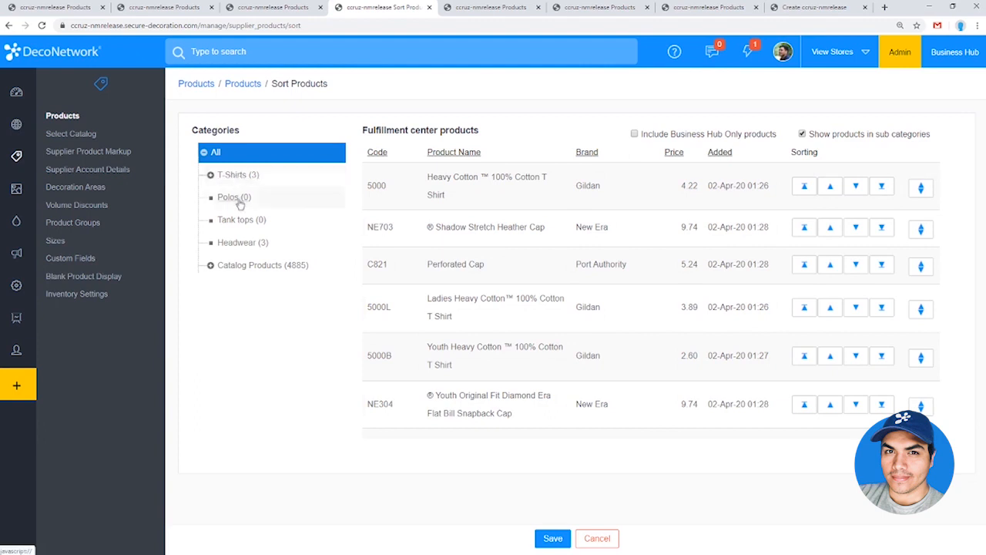
# Move the Snapback Cap NE304 to the top of the Headwear category and check the all-categories order
pyautogui.click(238, 244)
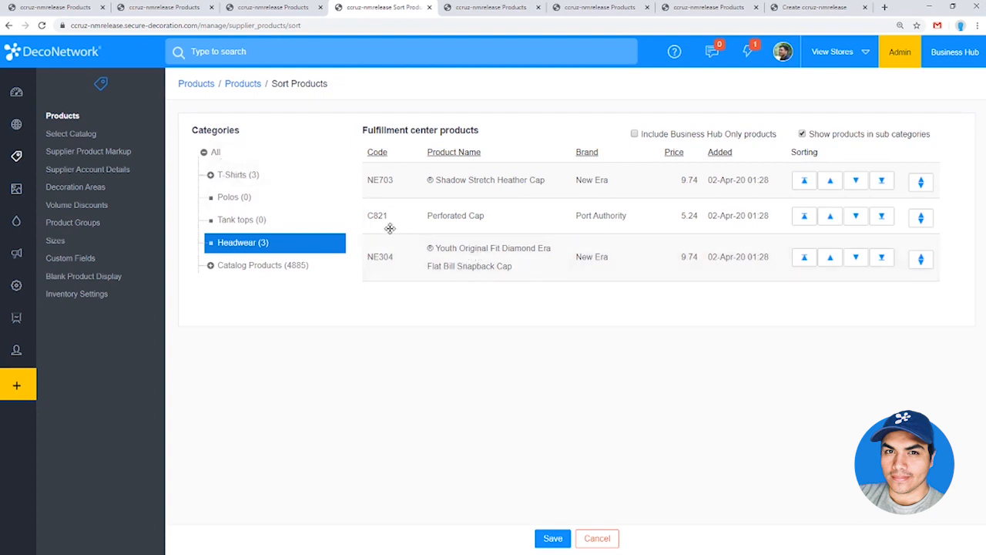
pyautogui.moveTo(462, 259); pyautogui.dragTo(451, 177)
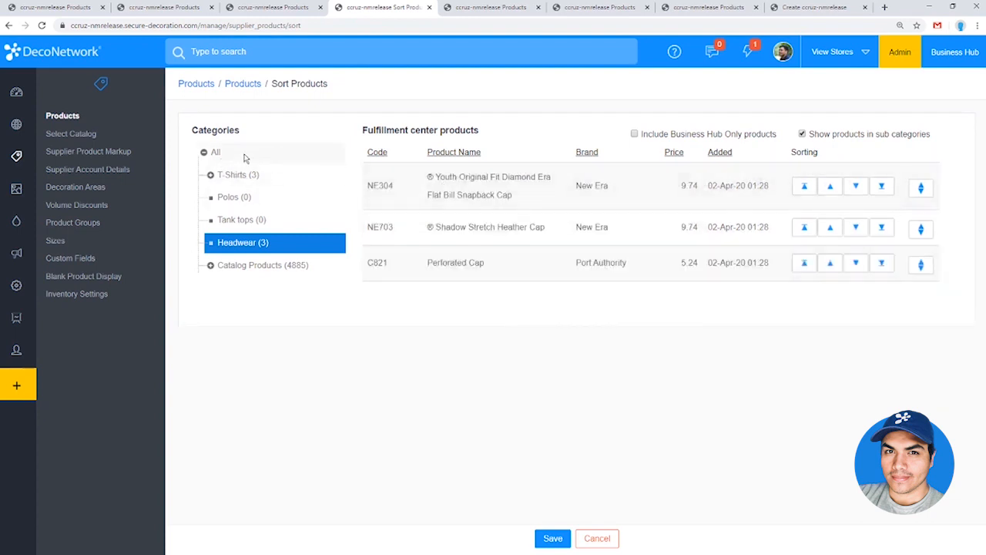
pyautogui.click(216, 153)
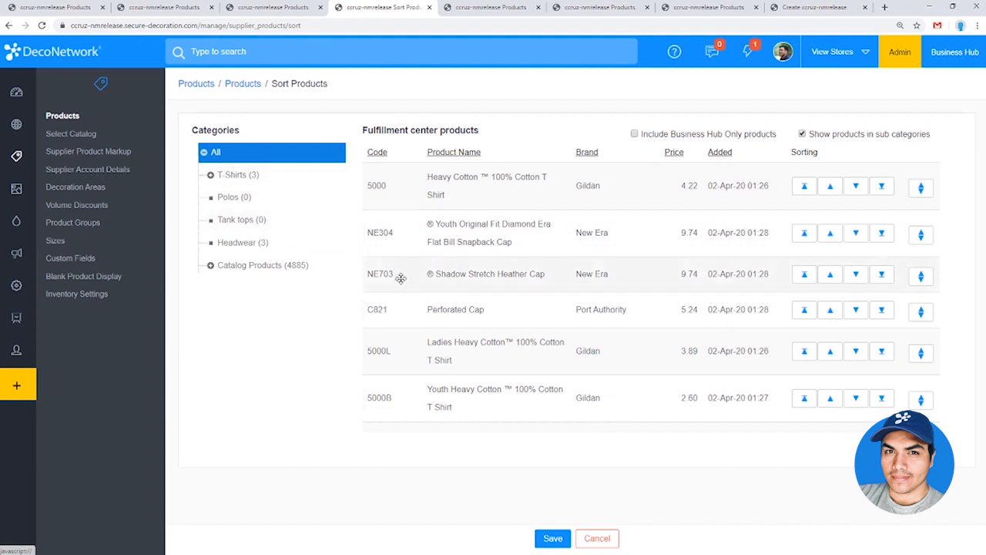
pyautogui.click(241, 243)
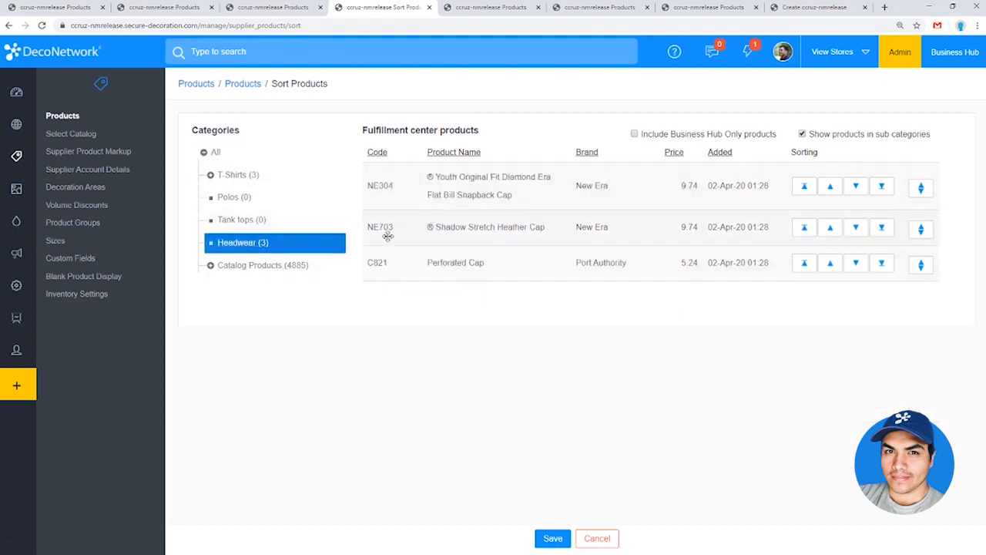
pyautogui.click(217, 153)
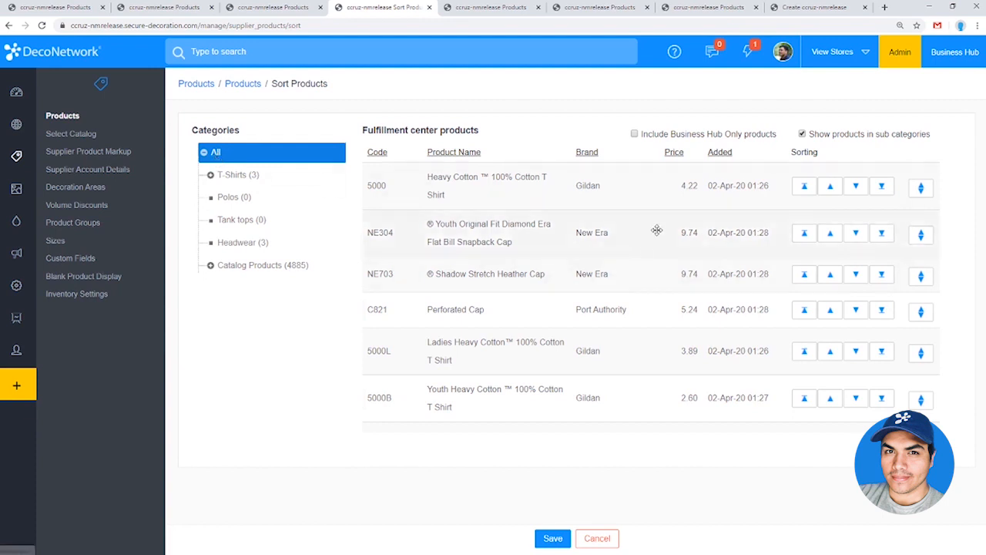
# Check the T-Shirts category's order and place 5000L and 5000B directly below 5000 in the all-categories list
pyautogui.click(239, 178)
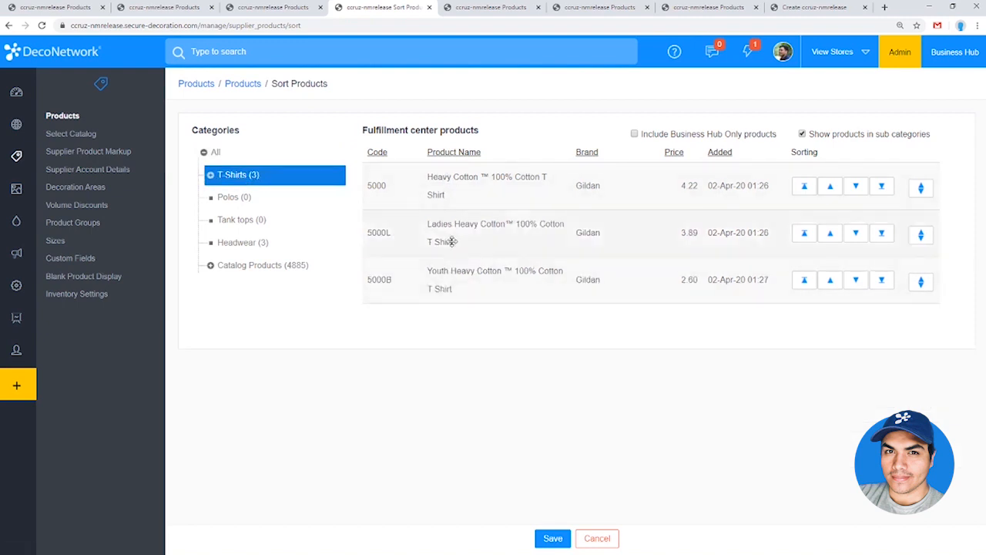
pyautogui.click(215, 154)
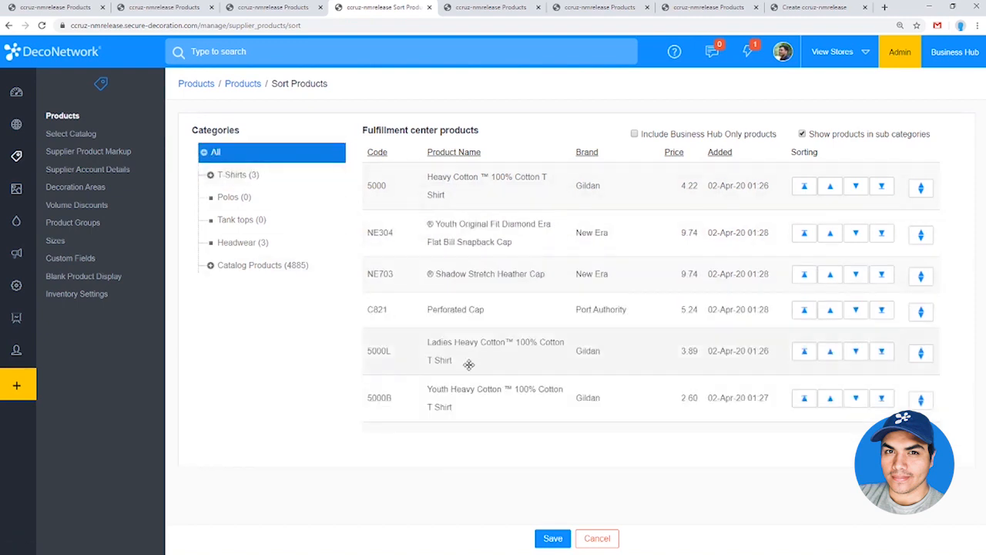
pyautogui.moveTo(491, 359); pyautogui.dragTo(482, 235)
pyautogui.moveTo(482, 396); pyautogui.dragTo(483, 267)
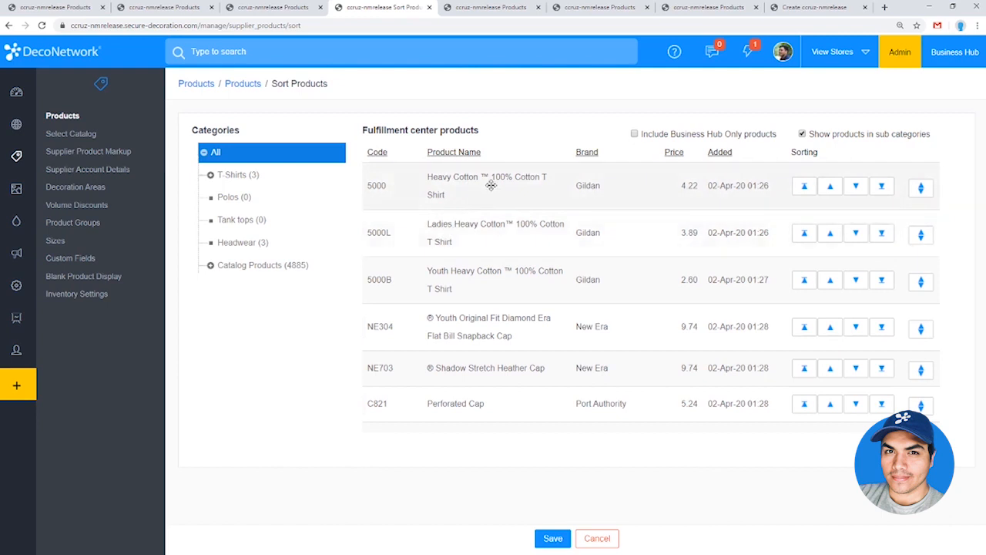
# Move the Perforated Cap C821 directly above NE304 in the all-categories list and save the sort order
pyautogui.moveTo(469, 406); pyautogui.dragTo(479, 324)
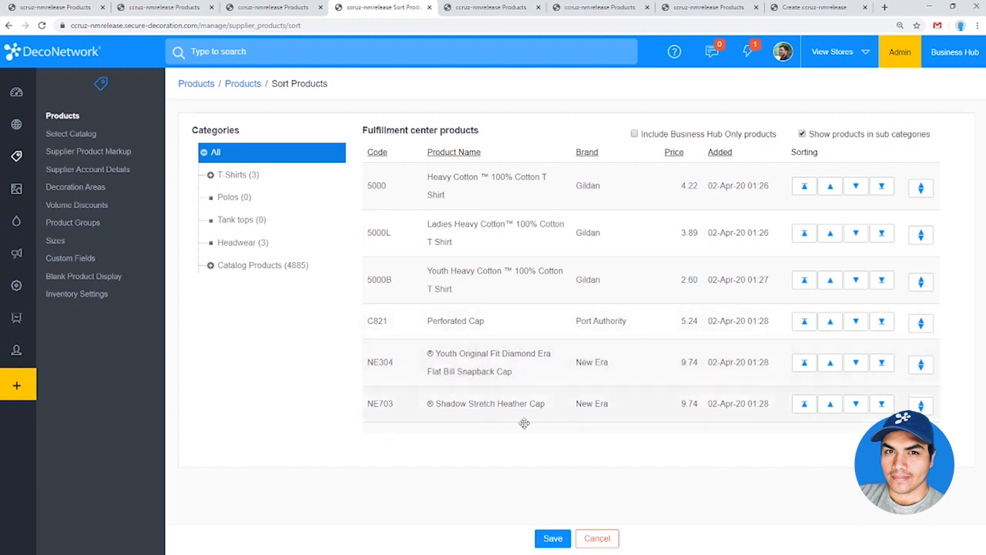
pyautogui.click(548, 545)
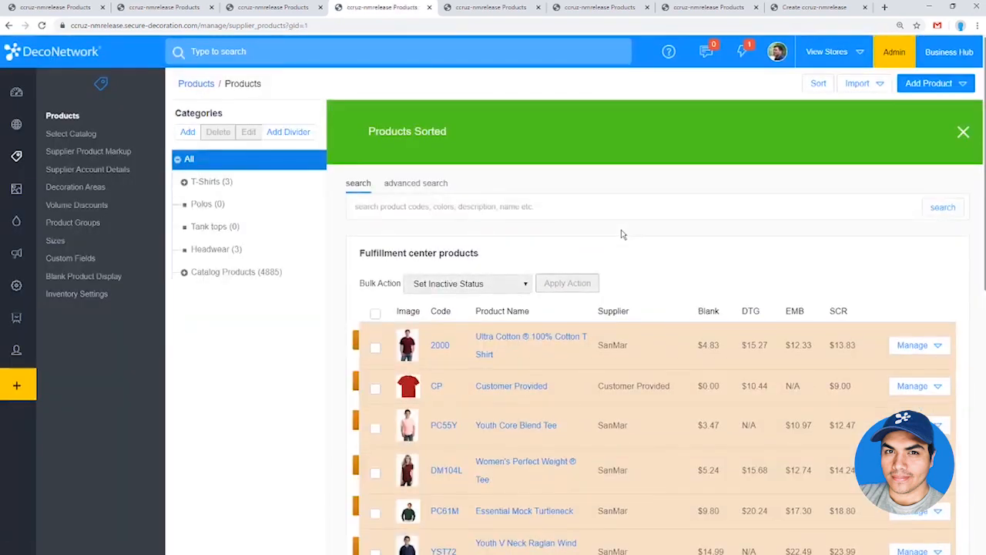
pyautogui.click(962, 133)
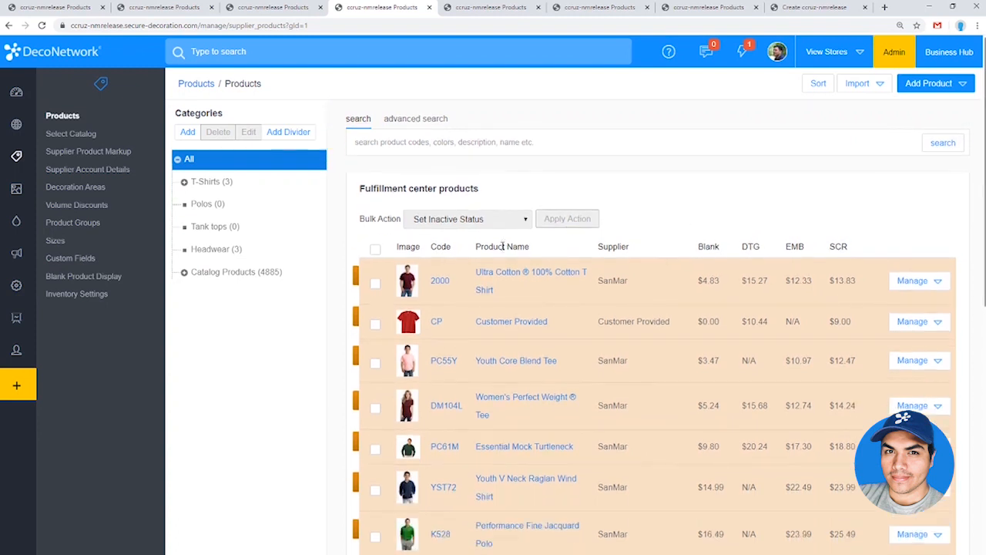
# Search the supplier products for product code 2000 with the advanced search
pyautogui.click(415, 119)
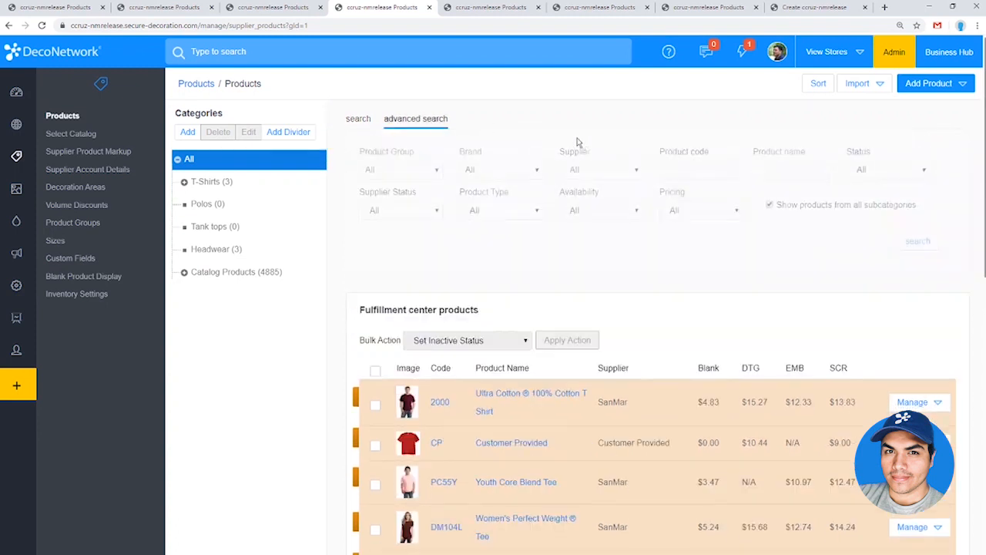
pyautogui.click(694, 165)
pyautogui.write('2000')
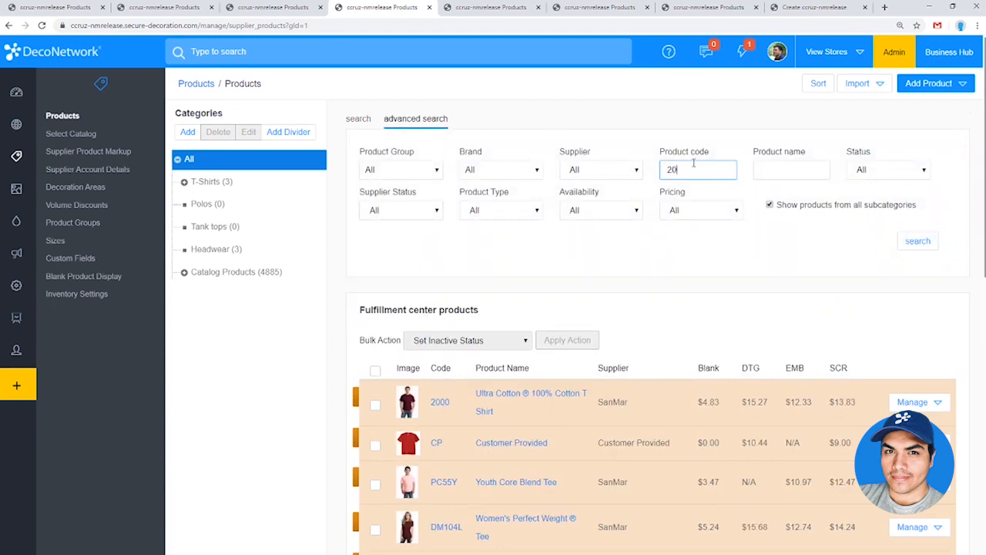
pyautogui.click(921, 241)
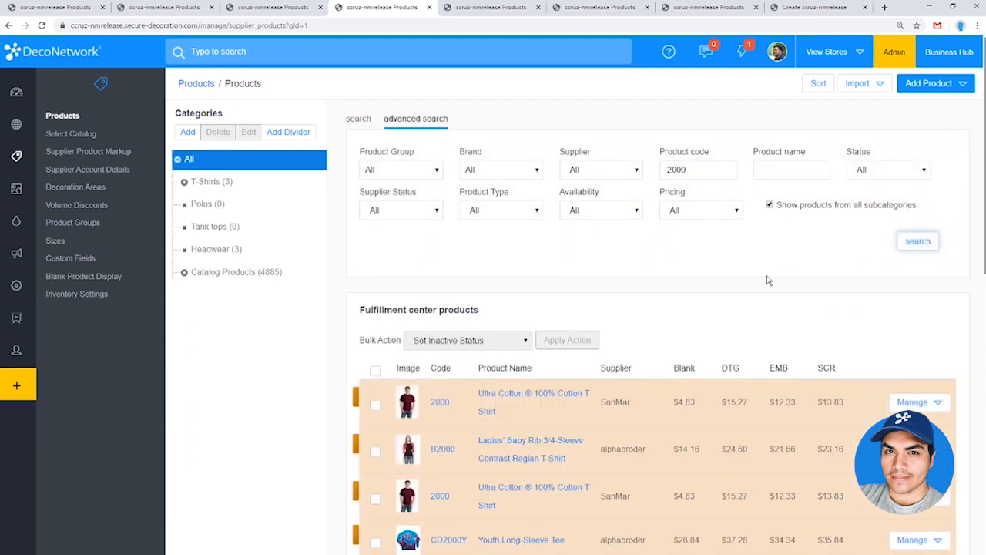
# Open the SanMar Ultra Cotton T-shirts 2000, 2000L and 2000B from the results in separate browser tabs
pyautogui.scroll(-2, 555, 406)
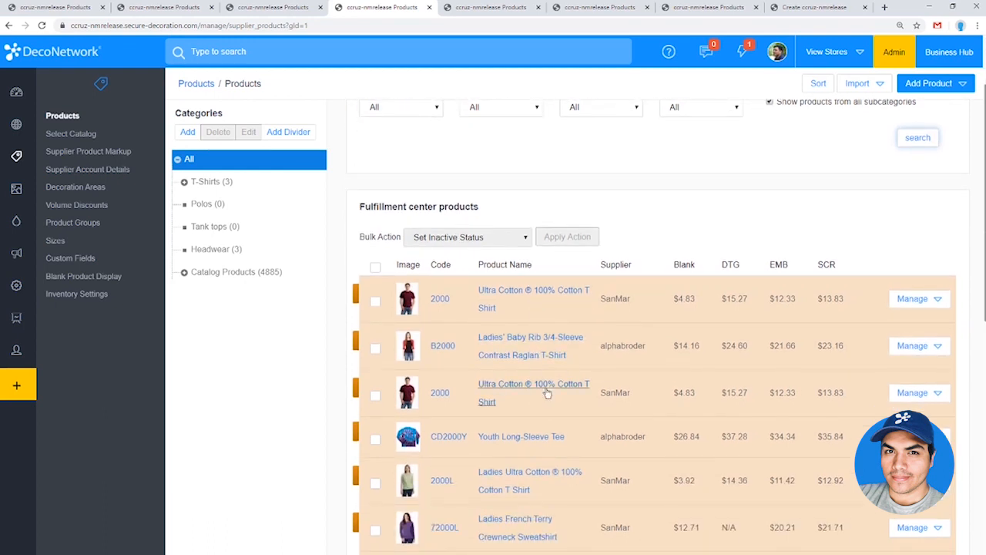
pyautogui.scroll(-2, 565, 375)
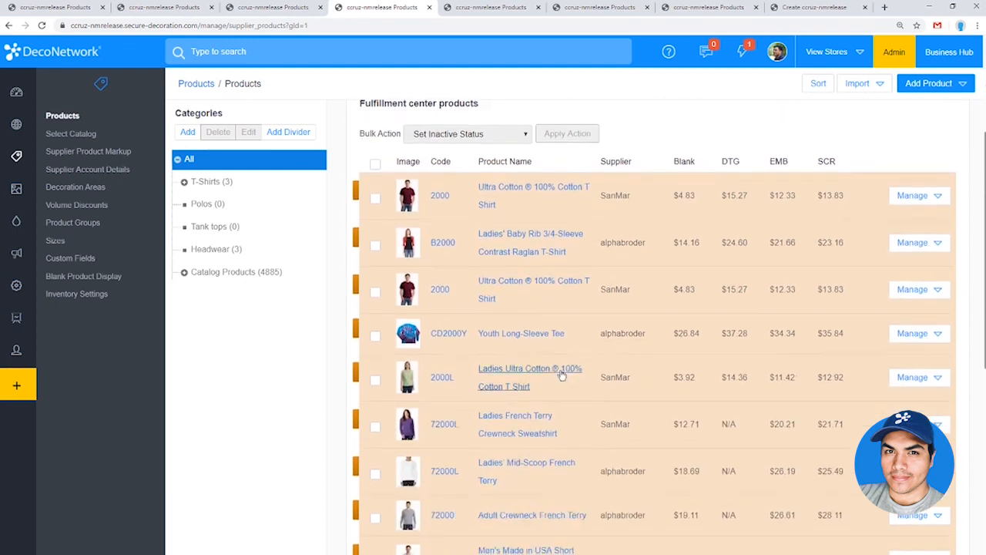
pyautogui.keyDown('ctrl'); pyautogui.click(517, 289); pyautogui.keyUp('ctrl')
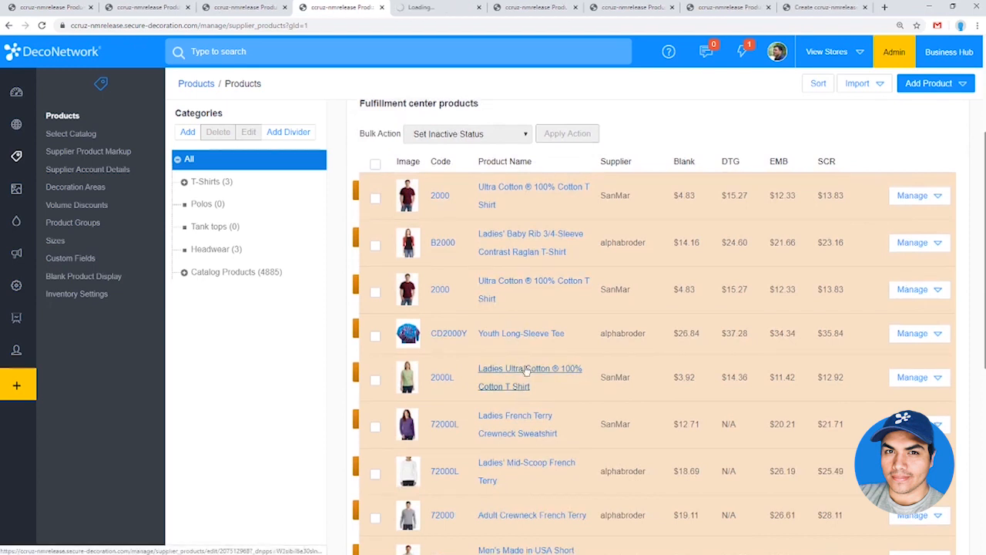
pyautogui.keyDown('ctrl'); pyautogui.click(526, 370); pyautogui.keyUp('ctrl')
pyautogui.scroll(-3, 523, 377)
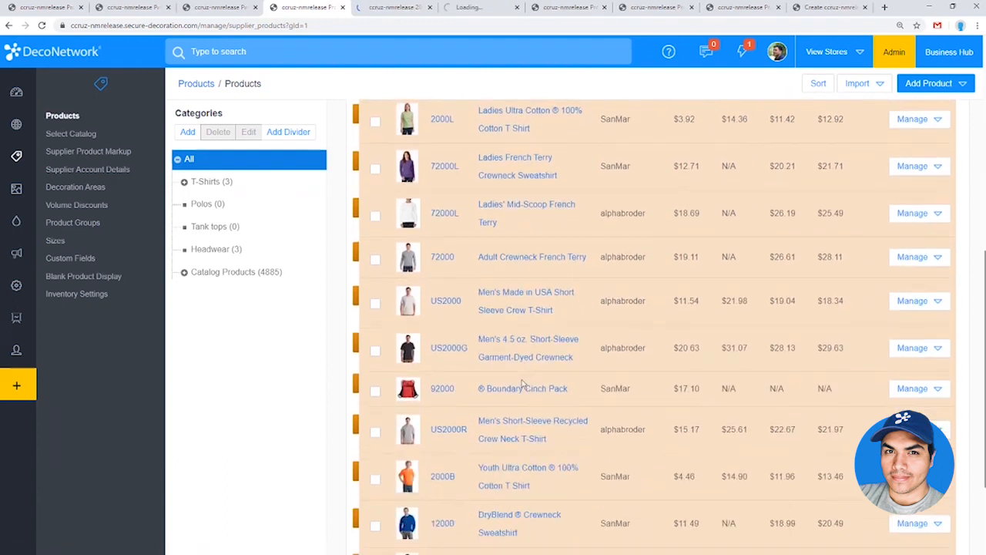
pyautogui.scroll(-2, 522, 383)
pyautogui.keyDown('ctrl'); pyautogui.click(524, 373); pyautogui.keyUp('ctrl')
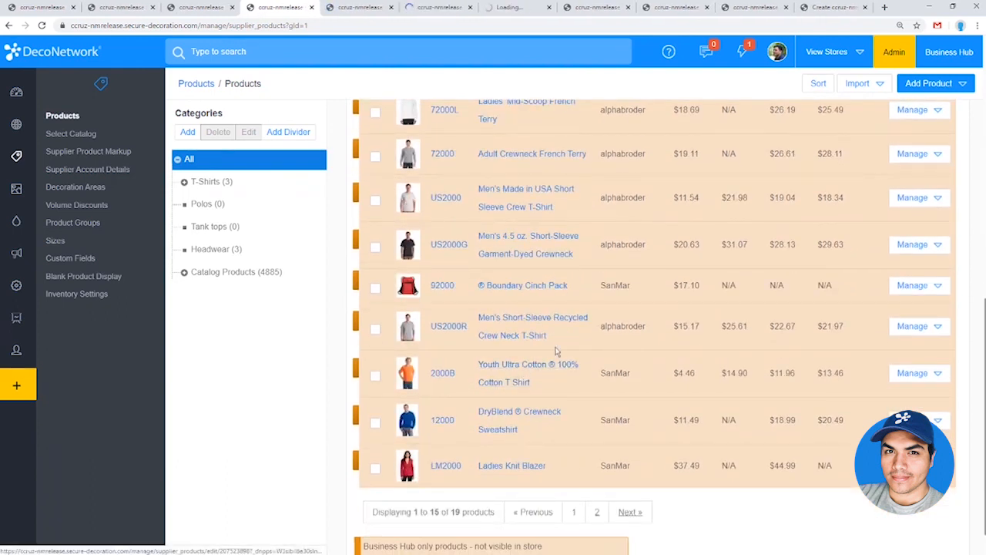
pyautogui.scroll(3, 583, 372)
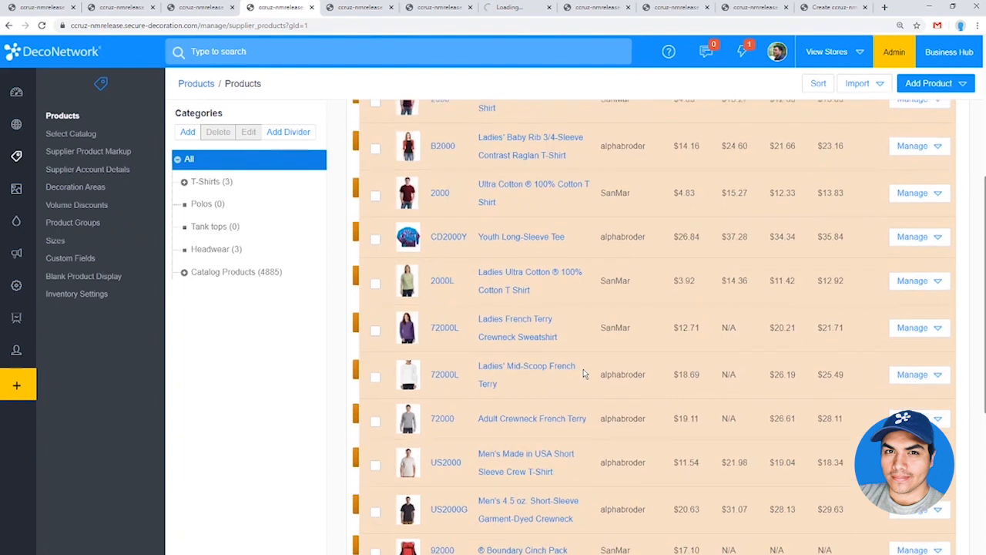
pyautogui.scroll(1, 583, 373)
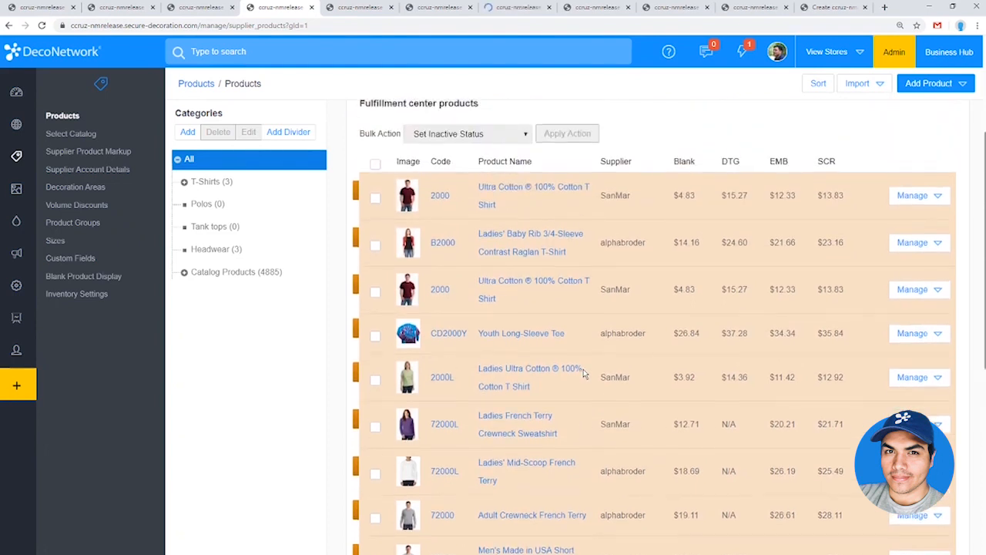
# Change the product group of the Ultra Cotton T Shirt 2000 to Webstore Apparel and save it
pyautogui.click(356, 6)
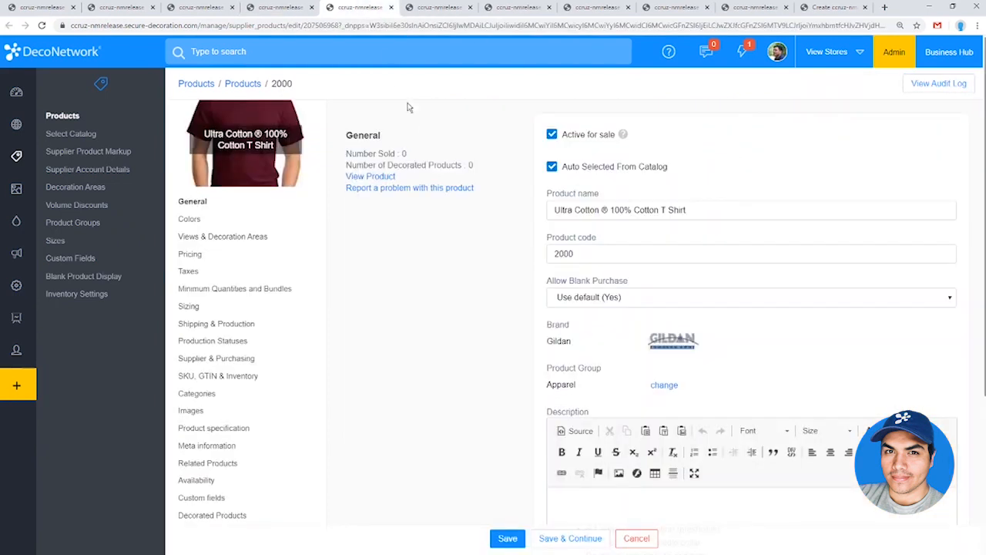
pyautogui.click(674, 389)
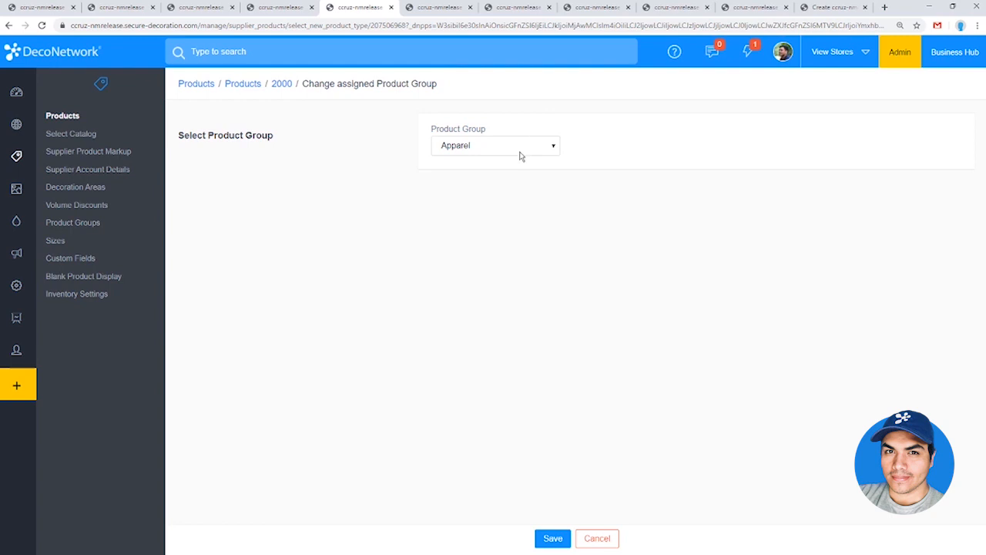
pyautogui.click(495, 145)
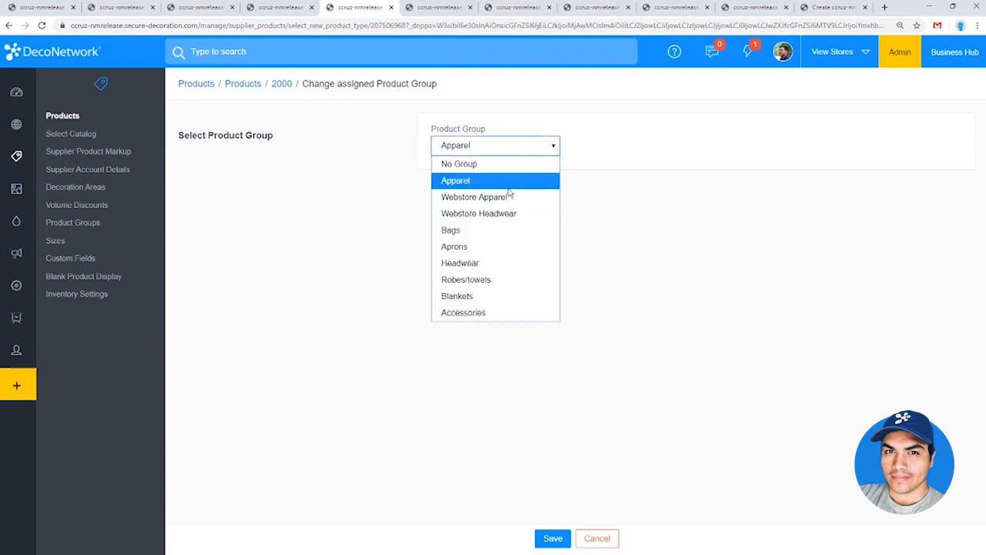
pyautogui.click(510, 194)
pyautogui.click(553, 538)
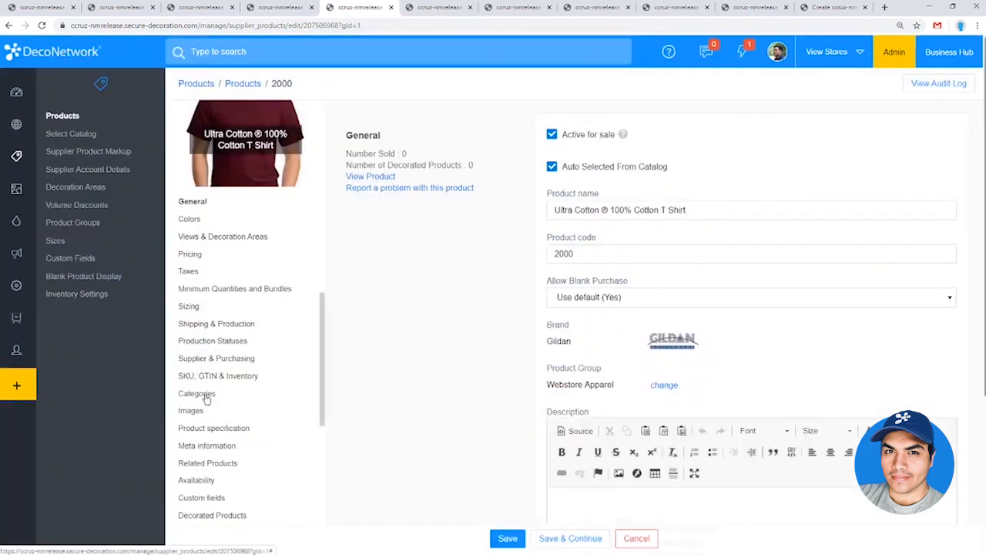
# Replace the catalog categories of product 2000 with the custom T-Shirts category and its Mens subcategory, and save the product
pyautogui.click(204, 395)
pyautogui.click(936, 189)
pyautogui.click(936, 160)
pyautogui.click(598, 187)
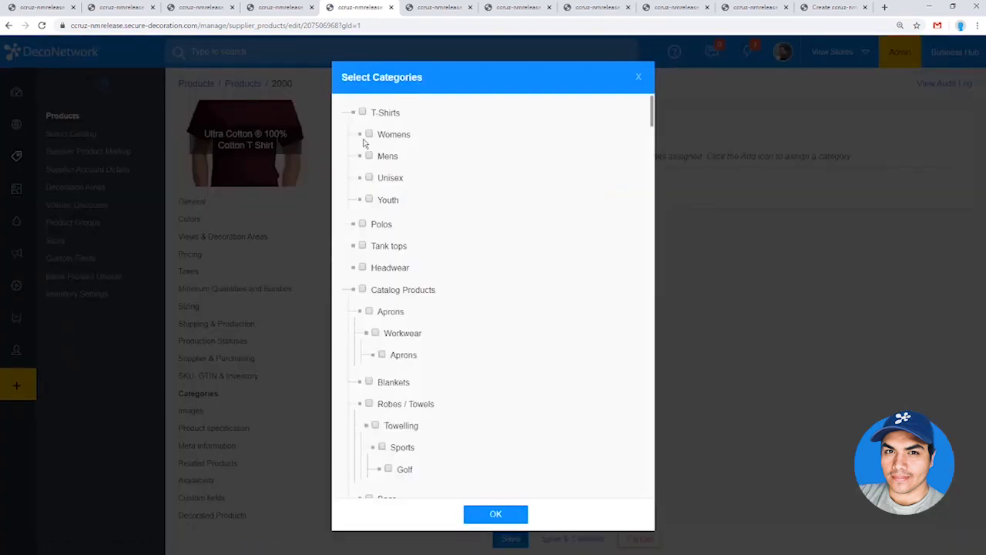
pyautogui.click(363, 113)
pyautogui.click(513, 515)
pyautogui.click(509, 537)
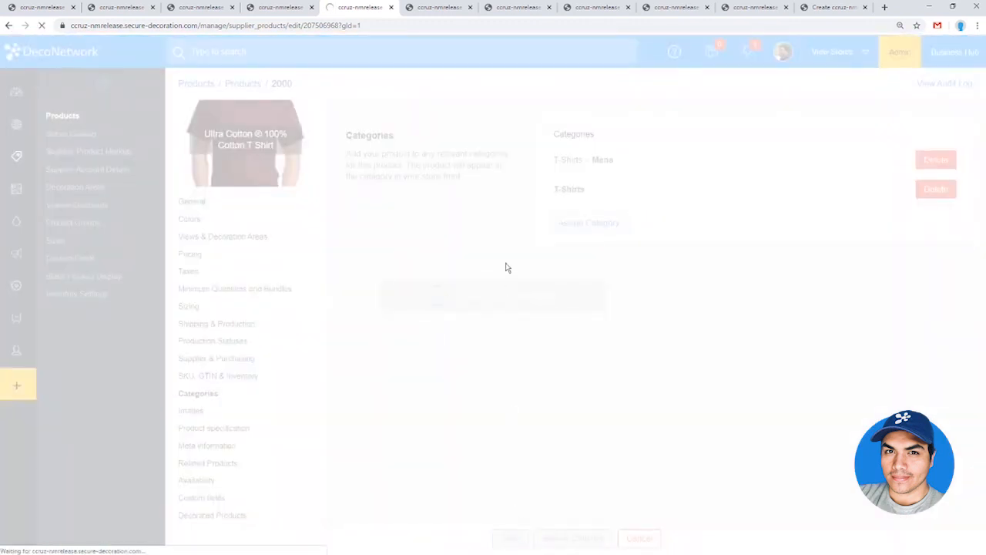
# Change the product group of the Ladies Ultra Cotton T Shirt 2000L to Webstore Apparel and save it
pyautogui.click(423, 4)
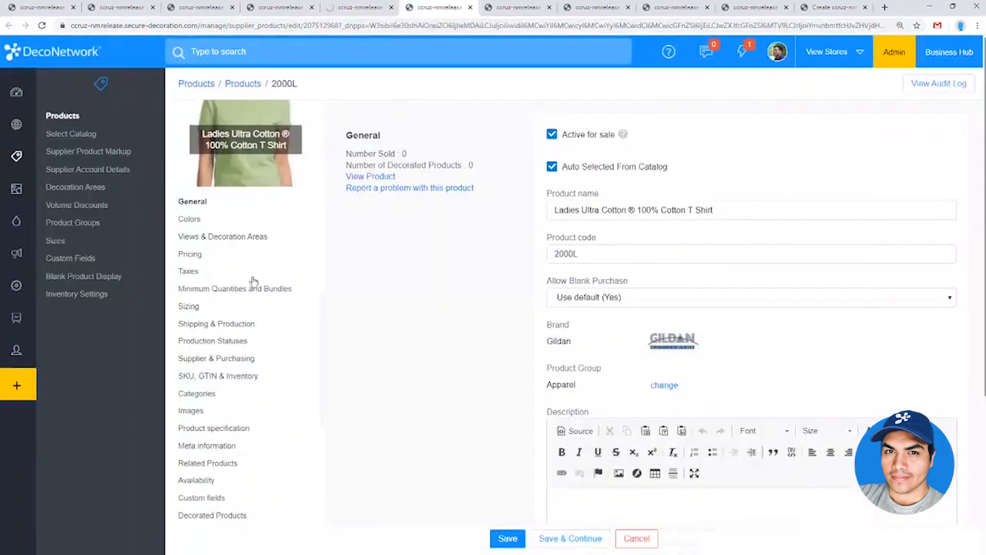
pyautogui.click(662, 384)
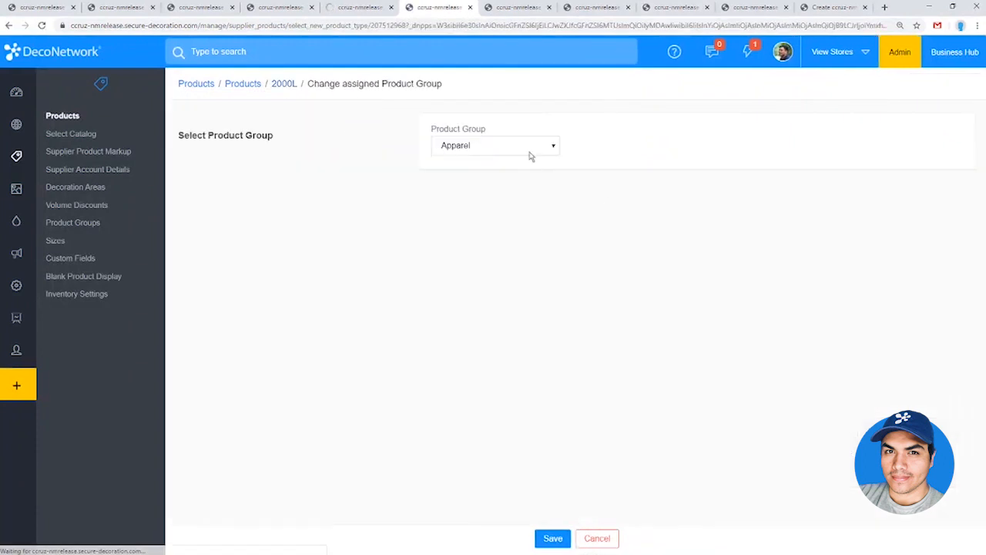
pyautogui.click(530, 148)
pyautogui.click(518, 198)
pyautogui.click(566, 537)
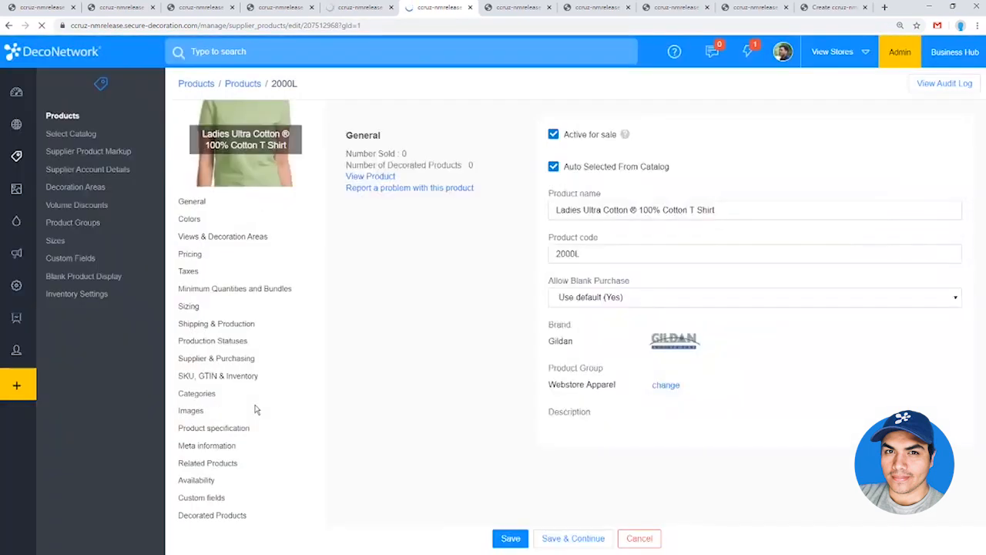
# Replace the catalog categories of product 2000L with the custom T-Shirts category and its Womens subcategory, and save the product
pyautogui.click(212, 395)
pyautogui.click(935, 159)
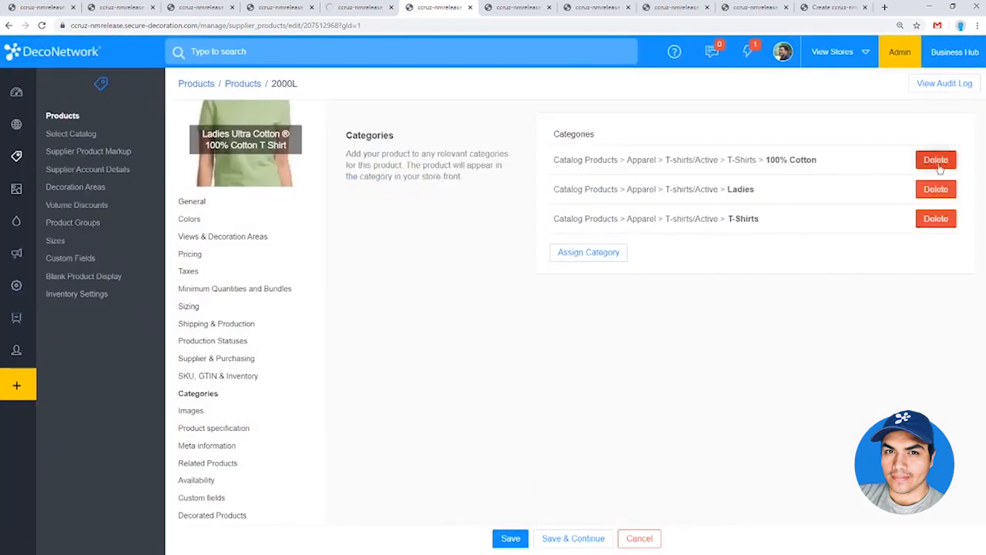
pyautogui.click(935, 159)
pyautogui.click(935, 159)
pyautogui.click(589, 186)
pyautogui.click(362, 112)
pyautogui.click(368, 135)
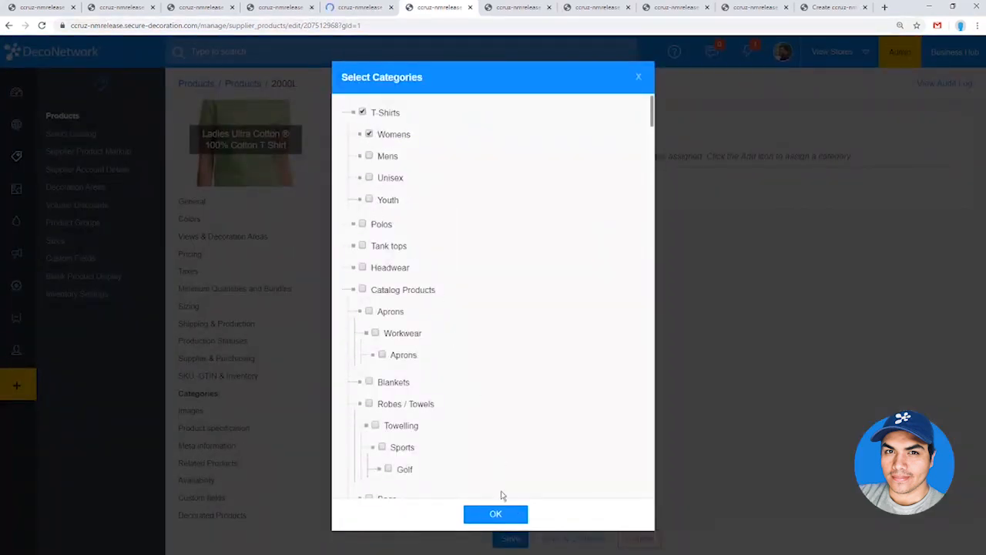
pyautogui.click(496, 514)
# Change the product group of the Youth Ultra Cotton T Shirt 2000B to Webstore Apparel and save it
pyautogui.click(524, 6)
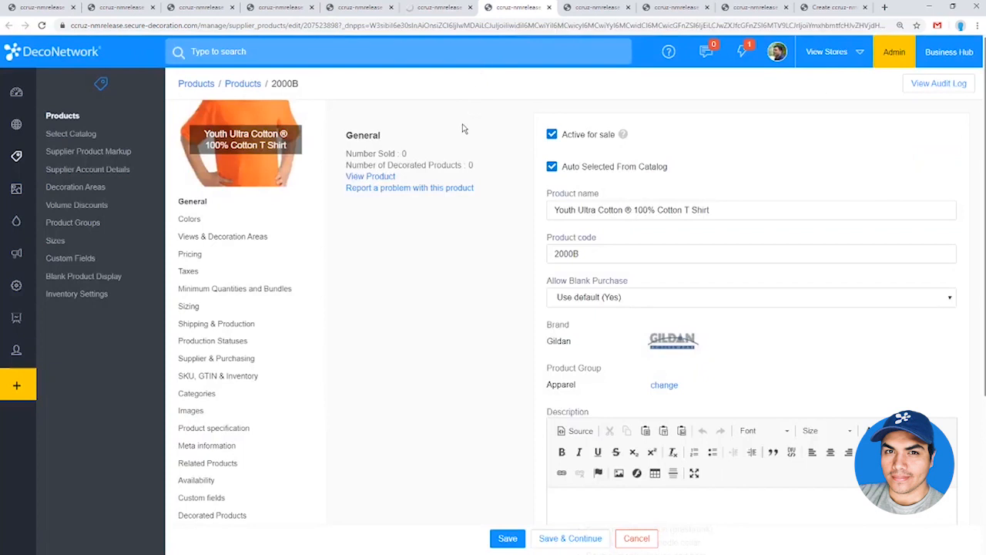
pyautogui.click(664, 385)
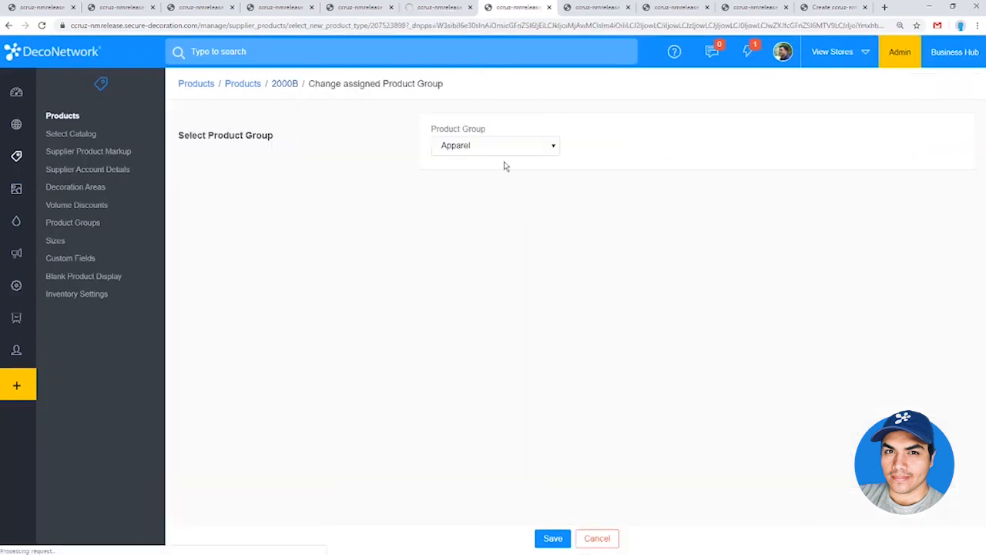
pyautogui.click(496, 145)
pyautogui.click(499, 212)
pyautogui.click(493, 148)
pyautogui.click(493, 197)
pyautogui.click(551, 537)
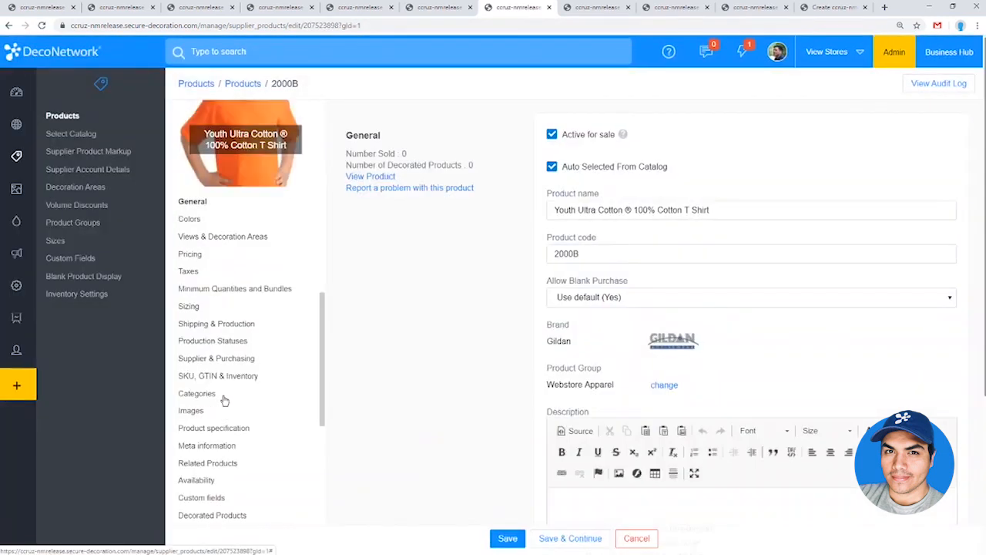
# Replace the catalog categories of product 2000B with the custom T-Shirts category and its Youth subcategory, and save the product
pyautogui.click(231, 393)
pyautogui.click(935, 159)
pyautogui.click(935, 159)
pyautogui.click(935, 159)
pyautogui.click(935, 160)
pyautogui.click(590, 187)
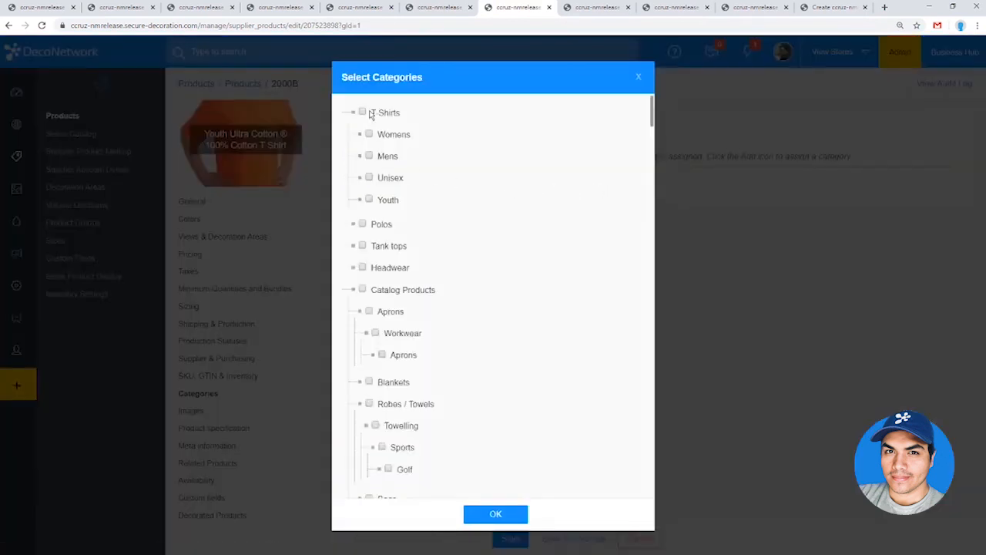
pyautogui.click(381, 202)
pyautogui.click(495, 514)
pyautogui.click(509, 538)
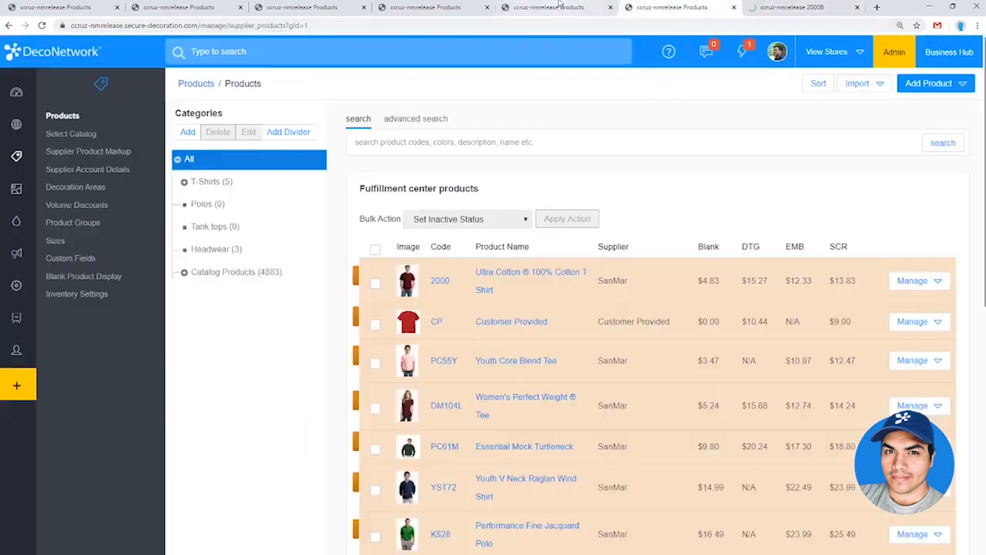
# Close the leftover product list browser tabs, keeping the tab in which product 2000B was saved
pyautogui.click(560, 4)
pyautogui.hotkey('ctrl', 'w')
pyautogui.hotkey('ctrl', 'w')
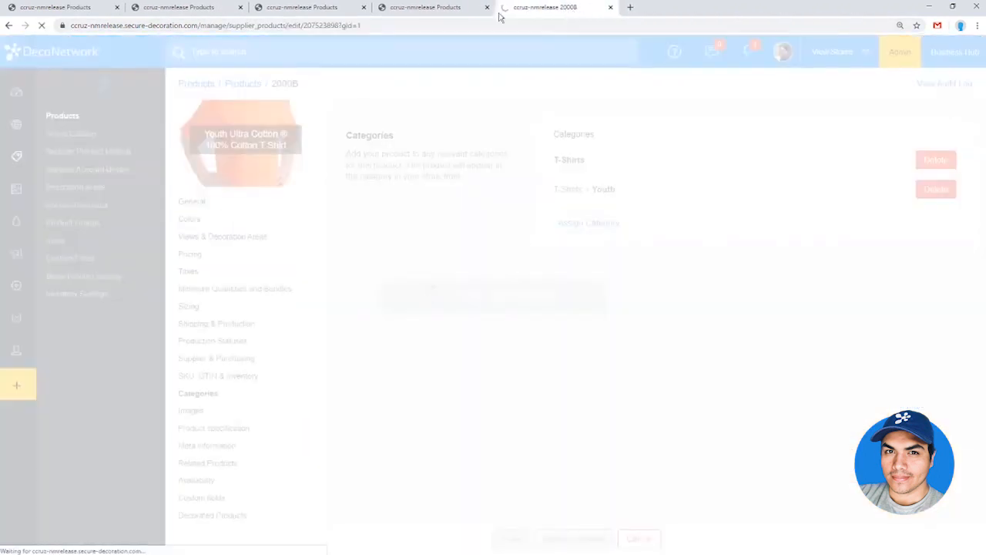
pyautogui.click(452, 9)
pyautogui.hotkey('ctrl', 'w')
pyautogui.click(327, 8)
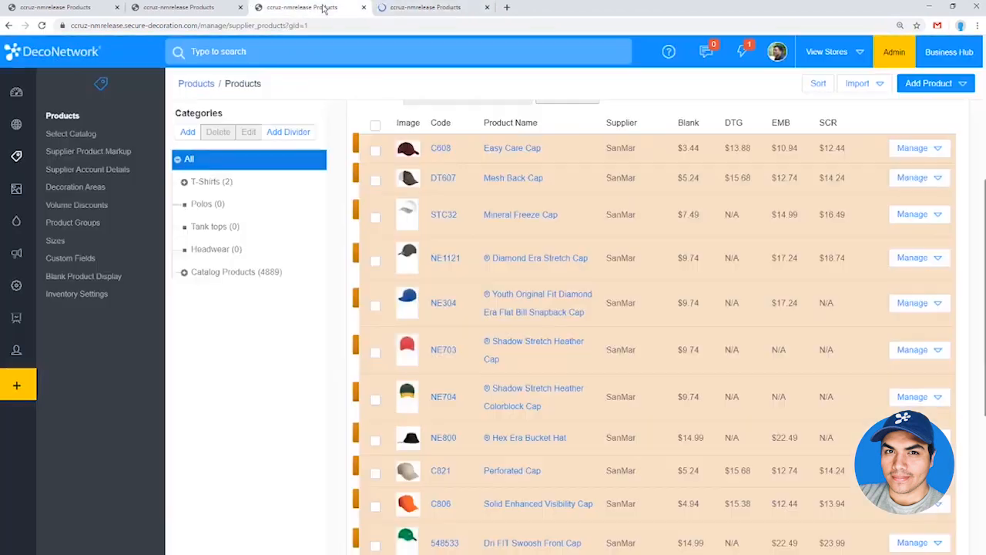
pyautogui.hotkey('ctrl', 'w')
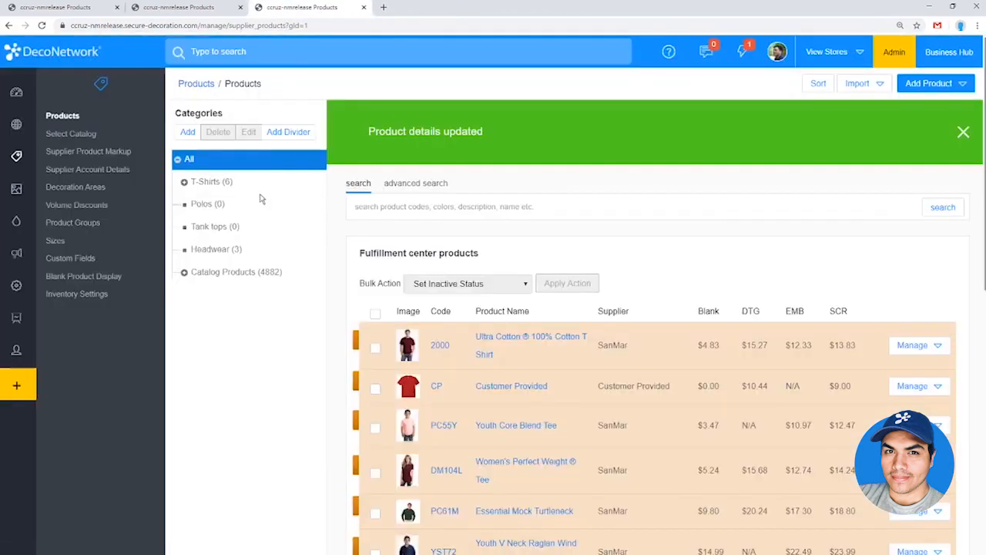
# Sort the webstore products so that shirts 2000, 2000L and 2000B come directly after 5000B and before the caps, and save the order
pyautogui.click(819, 83)
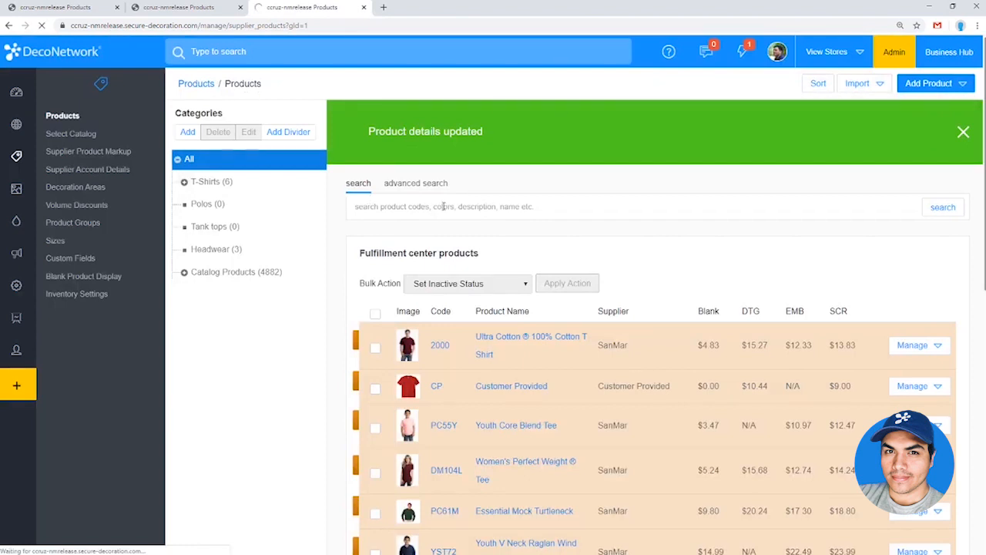
pyautogui.click(195, 7)
pyautogui.hotkey('ctrl', 'w')
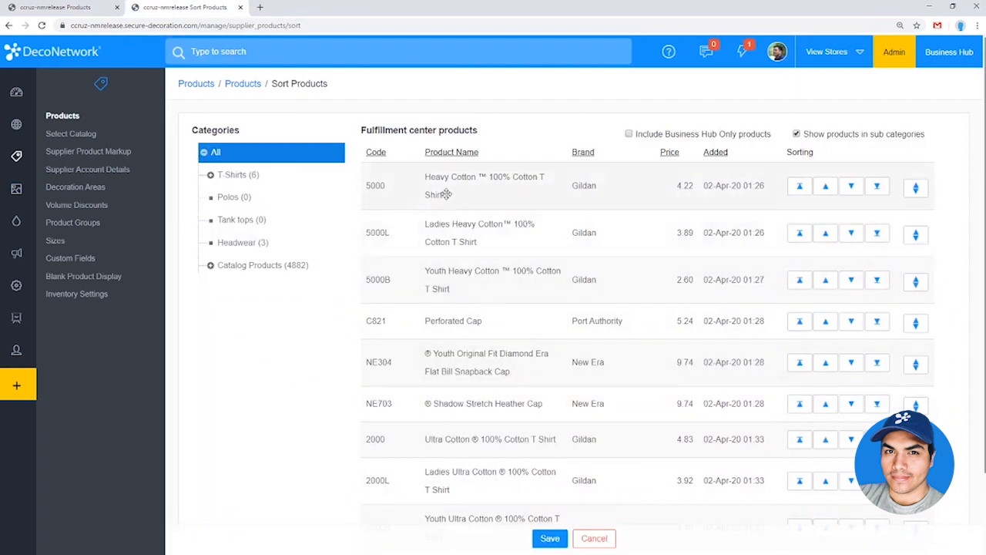
pyautogui.moveTo(447, 440); pyautogui.dragTo(455, 352)
pyautogui.scroll(-1, 456, 354)
pyautogui.moveTo(466, 385); pyautogui.dragTo(474, 302)
pyautogui.moveTo(452, 434); pyautogui.dragTo(468, 351)
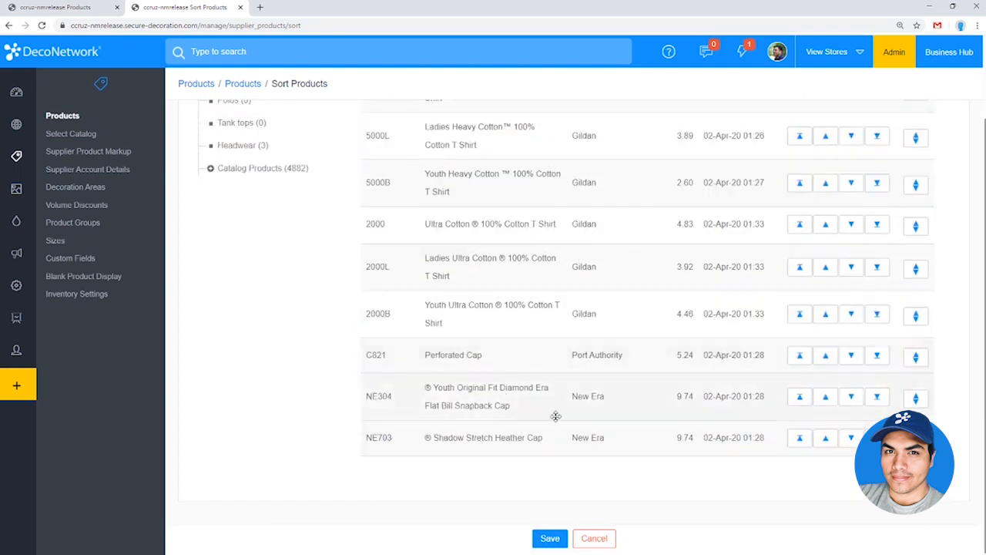
pyautogui.click(551, 540)
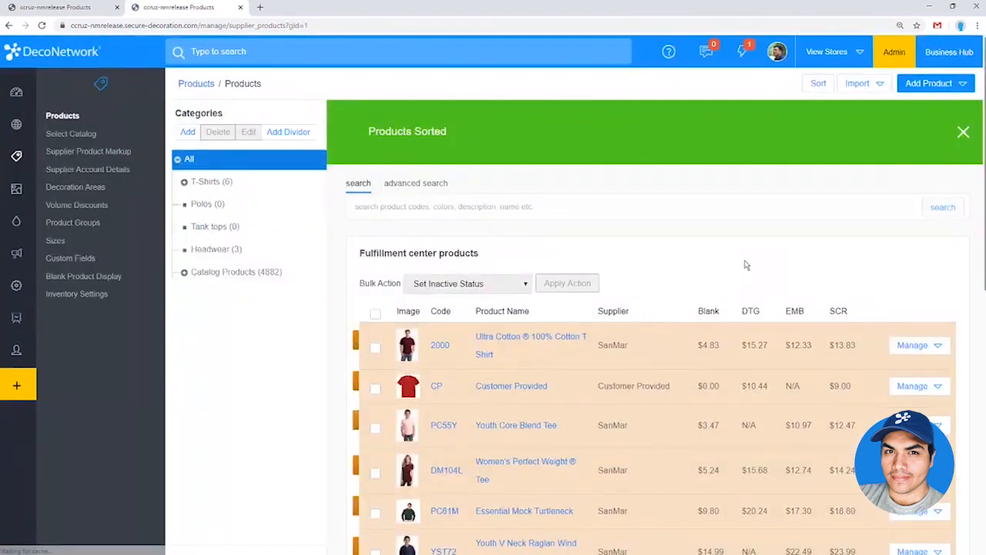
pyautogui.click(963, 132)
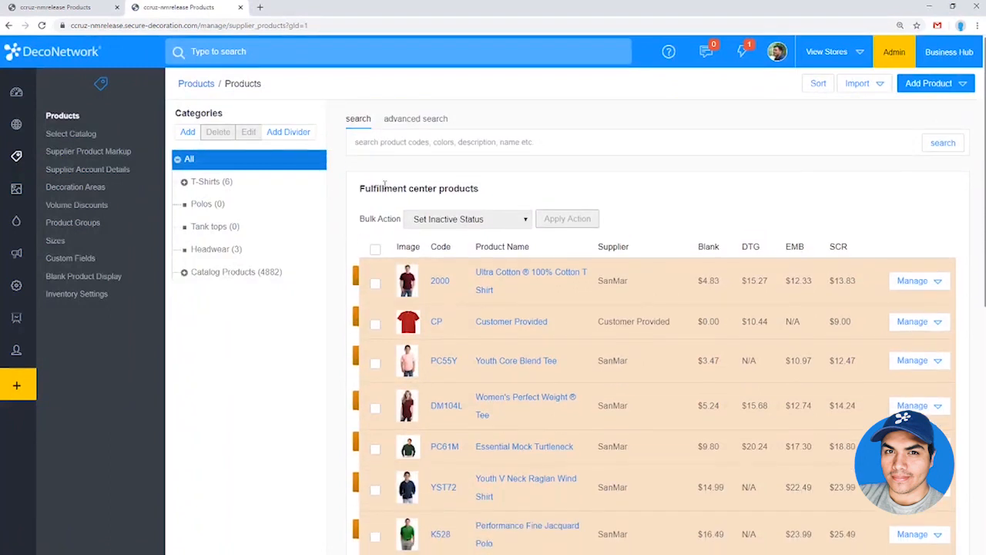
# Open the main store in a new browser tab and examine the product order on its Create page
pyautogui.click(861, 52)
pyautogui.click(639, 104)
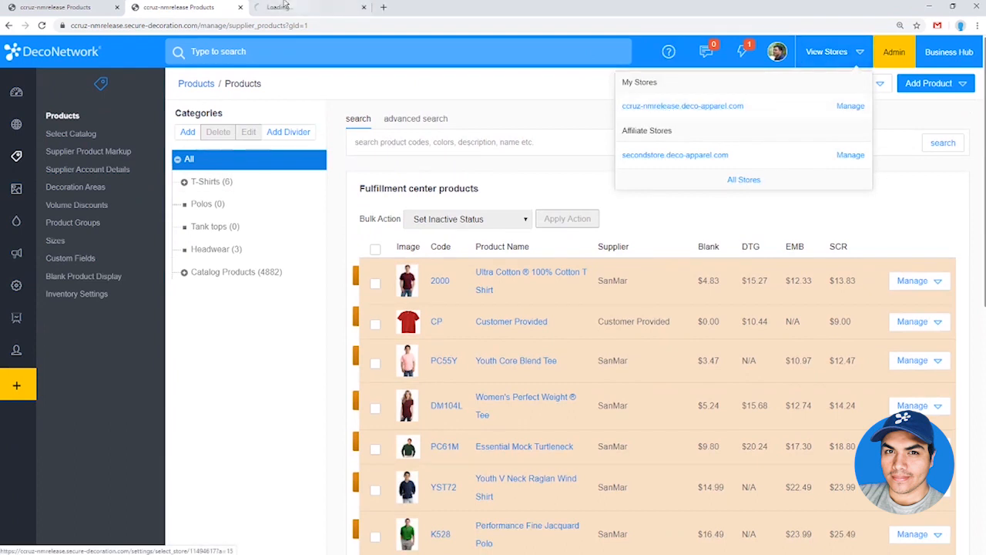
pyautogui.click(284, 7)
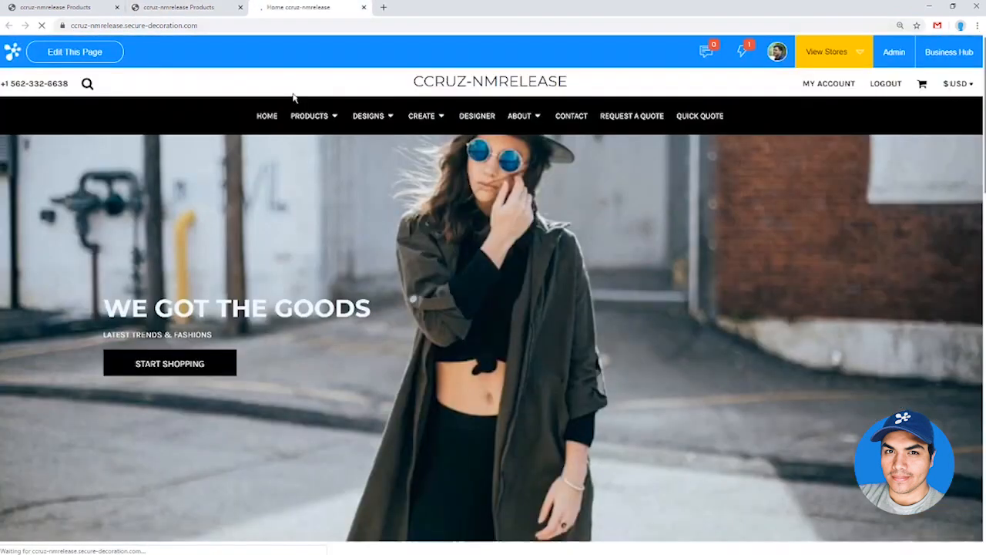
pyautogui.click(421, 122)
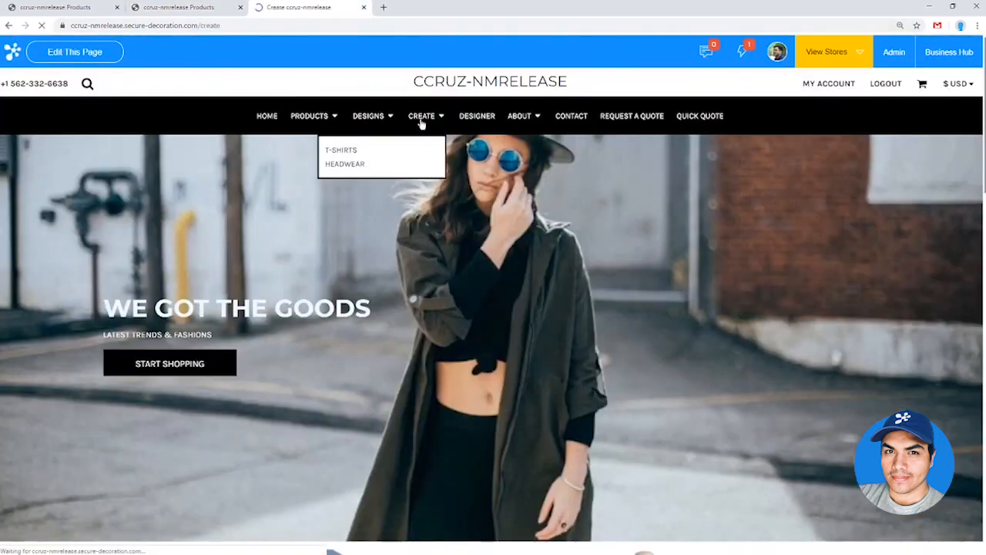
pyautogui.scroll(-5, 455, 286)
pyautogui.scroll(-3, 457, 288)
pyautogui.scroll(7, 459, 286)
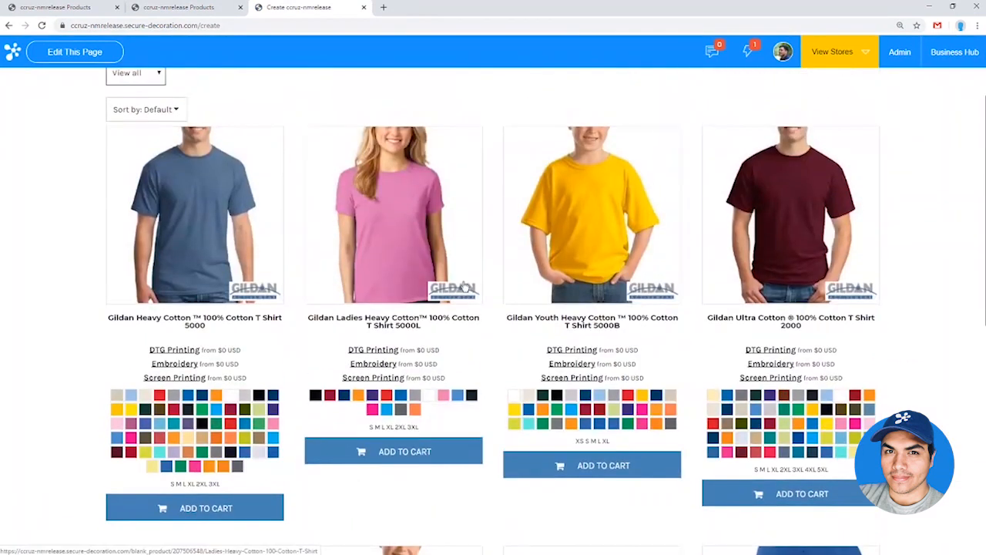
pyautogui.scroll(-1, 464, 285)
pyautogui.scroll(3, 464, 285)
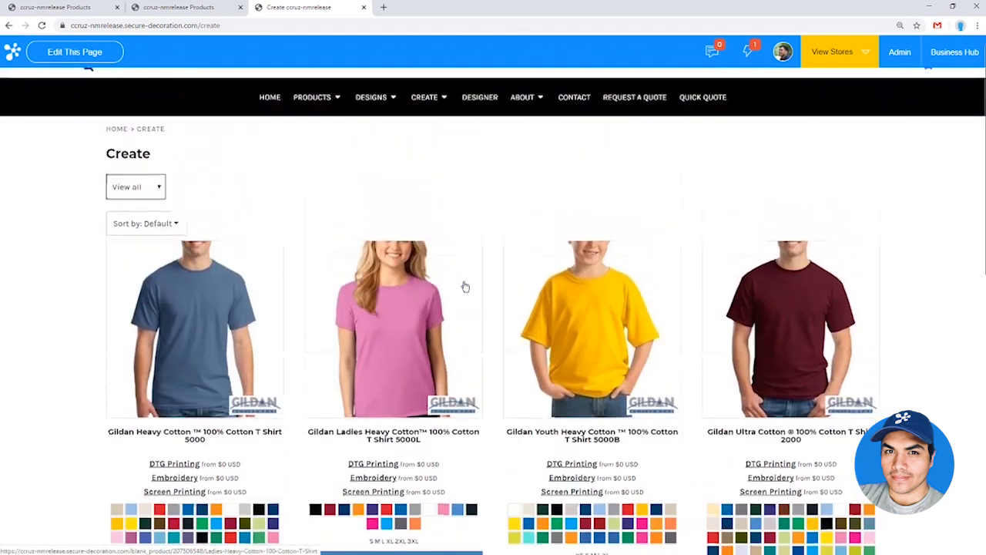
# Return to the supplier product list in the admin area and dismiss the open store list
pyautogui.click(189, 10)
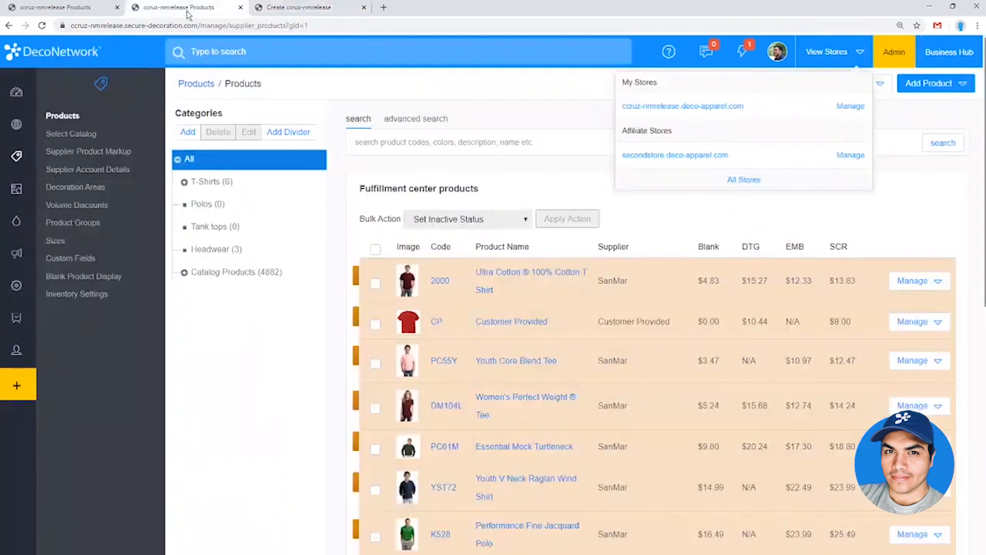
pyautogui.click(266, 8)
pyautogui.click(176, 9)
pyautogui.click(282, 385)
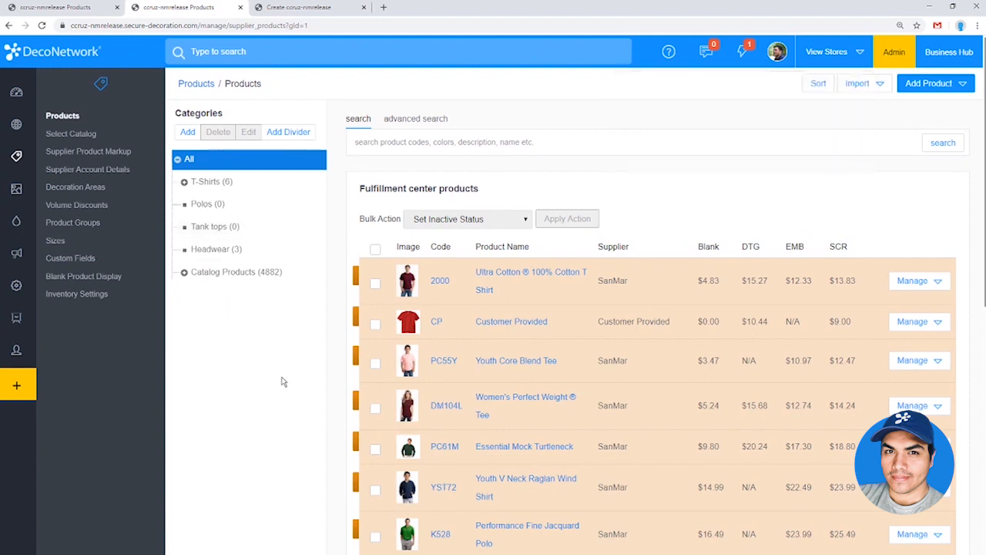